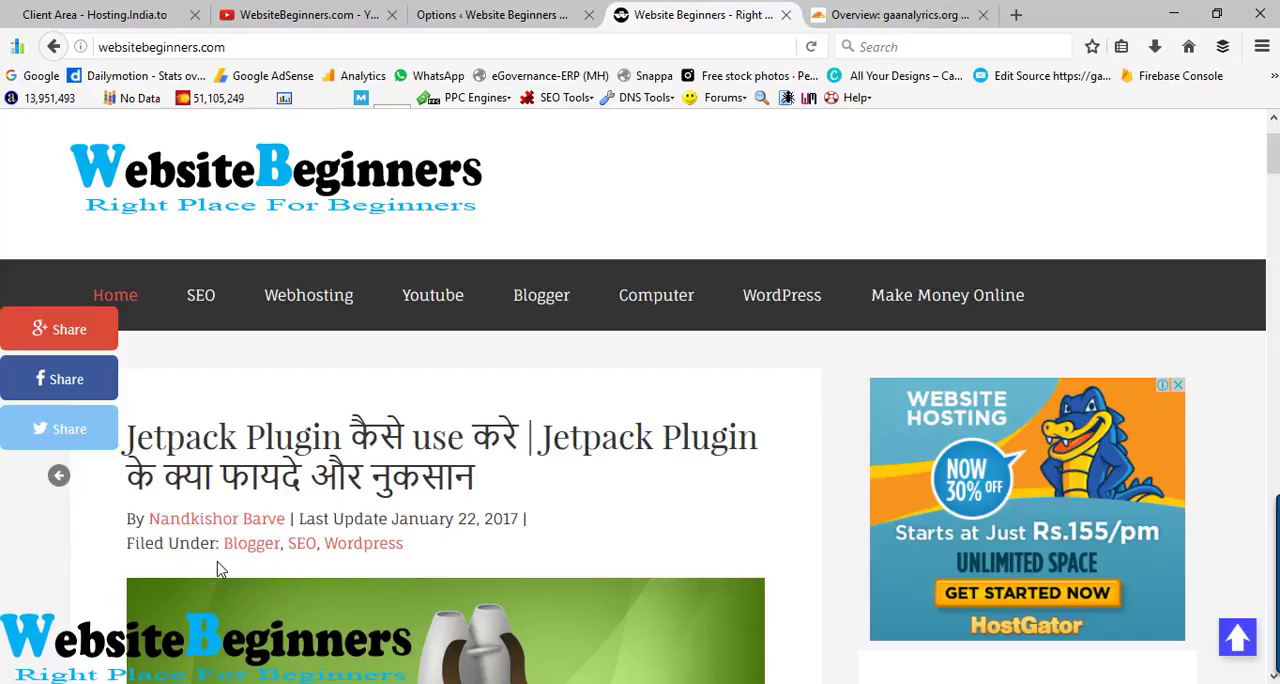
- Collapse the share buttons on the websitebeginners.com home page, then open the Jetpack Plugin article and look through its introduction
click(922, 12)
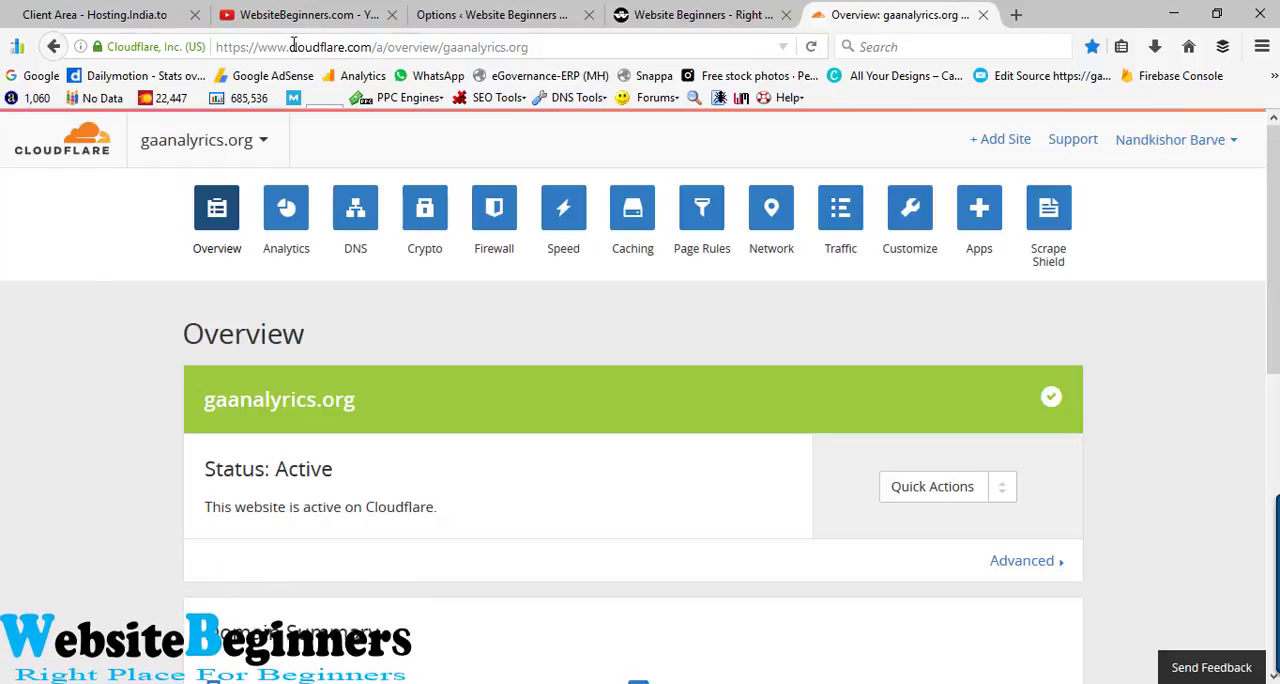
click(666, 10)
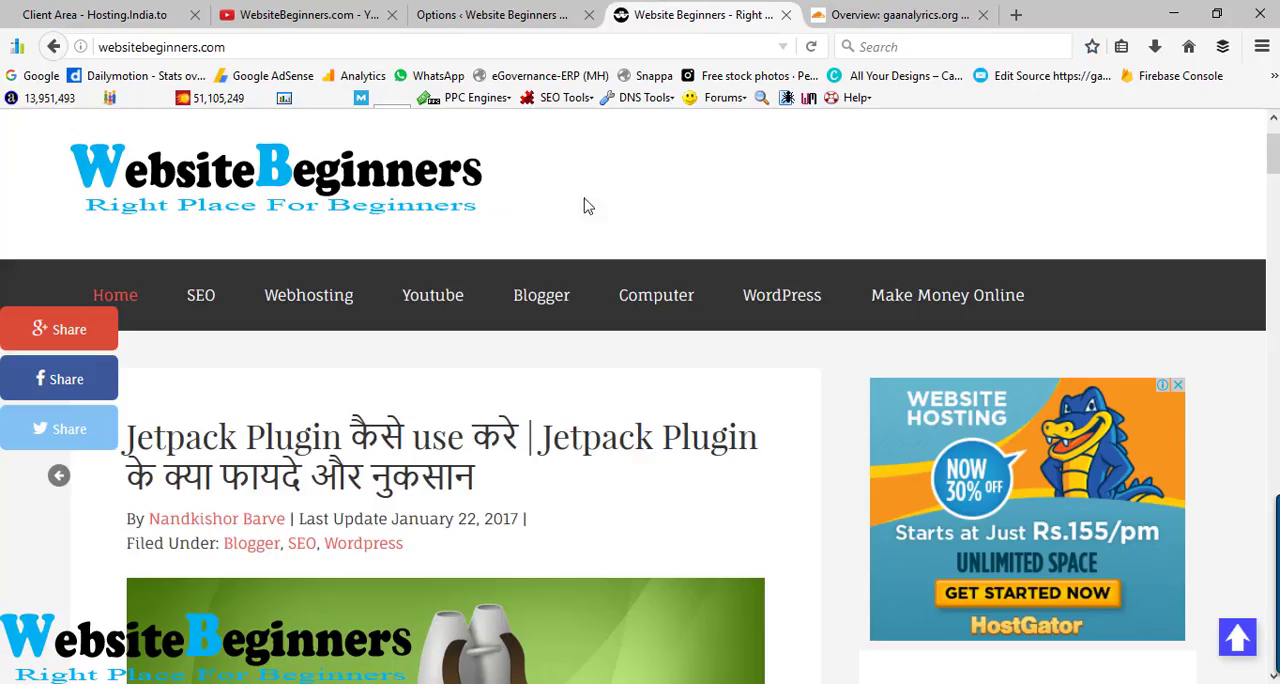
click(57, 477)
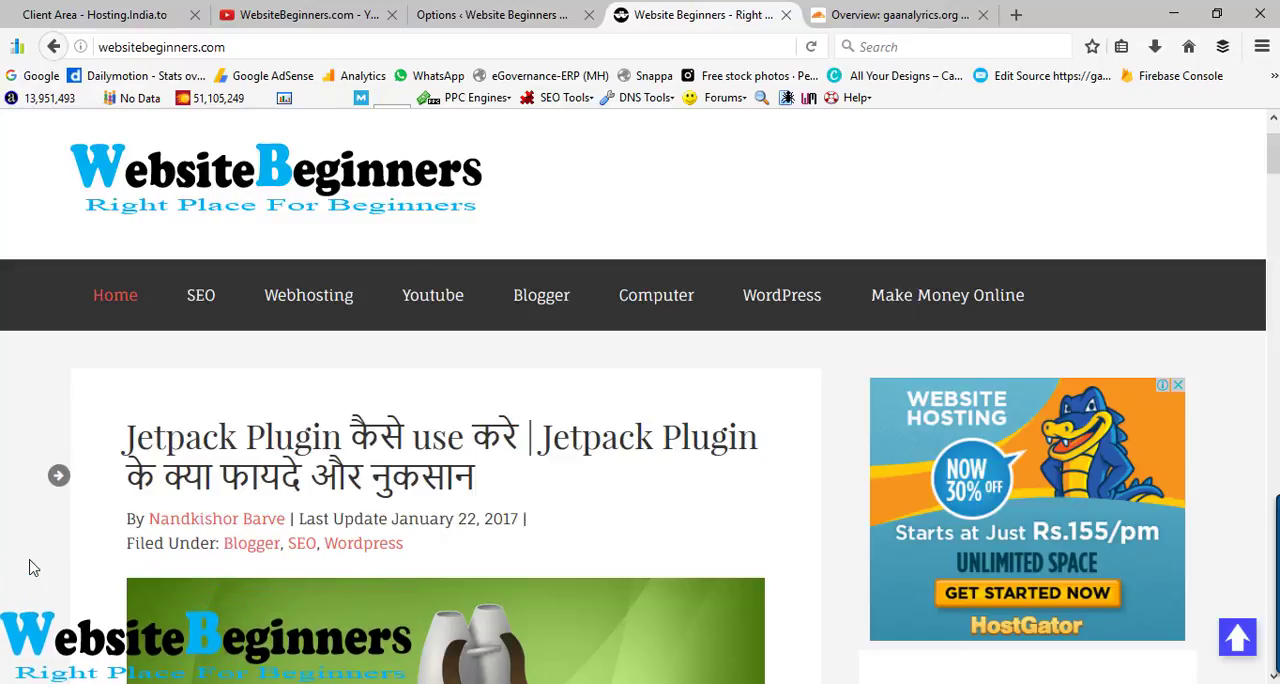
click(344, 488)
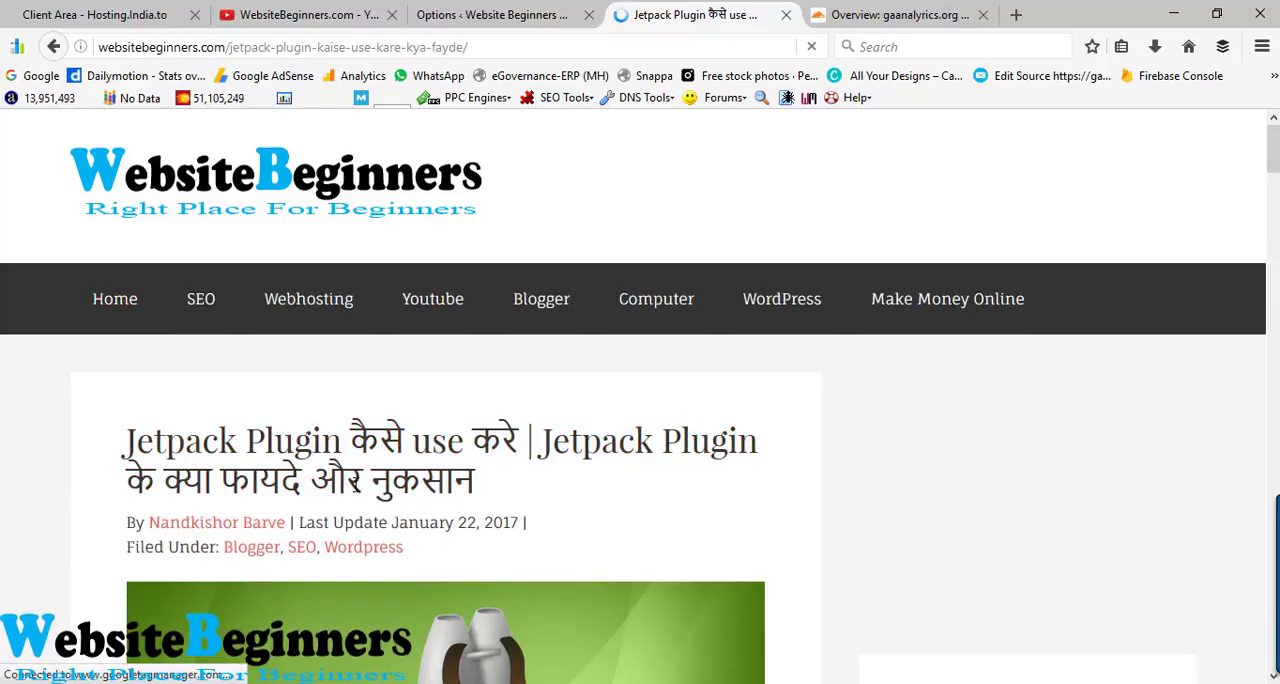
scroll(388, 483, down, 3)
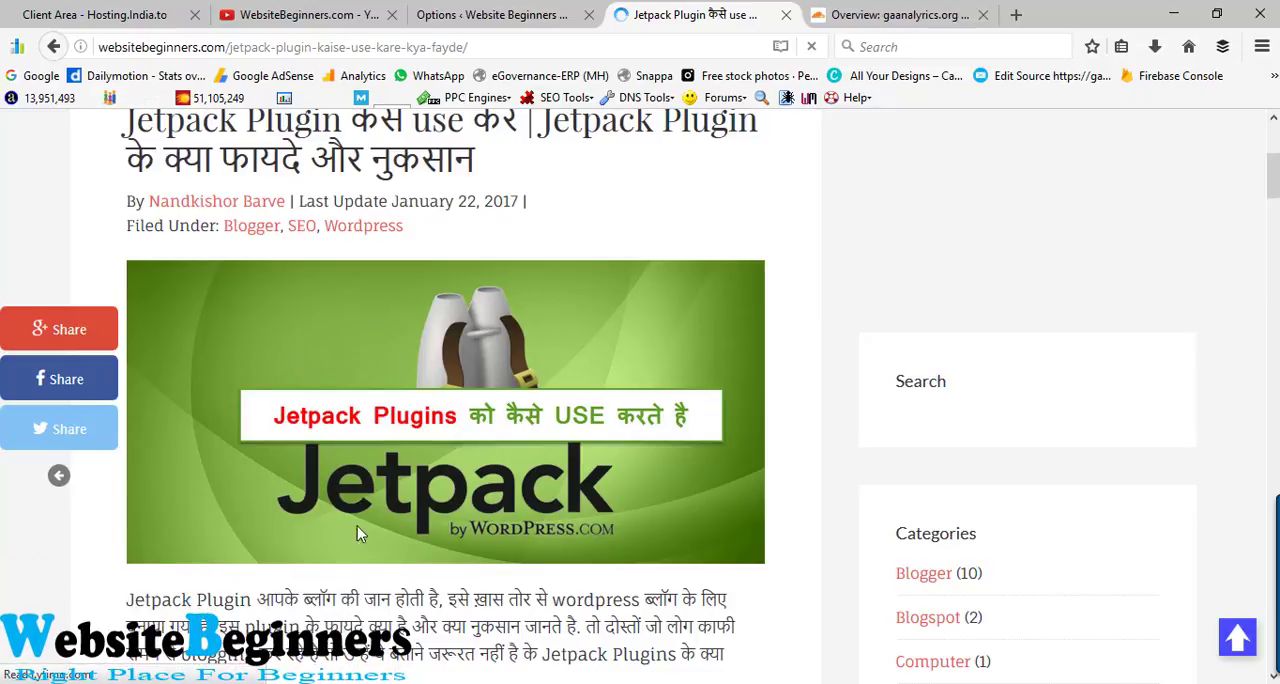
scroll(352, 526, down, 2)
scroll(347, 530, down, 1)
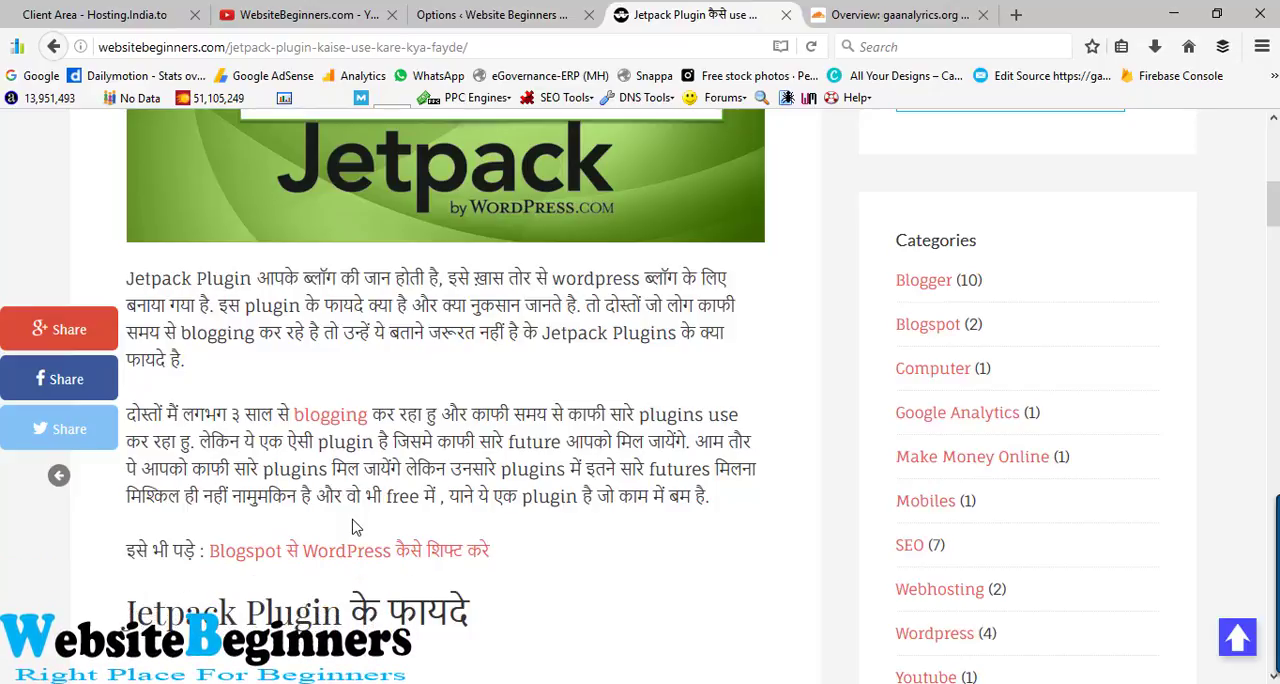
- Switch to Cloudflare and examine the requests and performance statistics in the Analytics for gaanalyrics.org, highlighting the total bandwidth figure
click(889, 10)
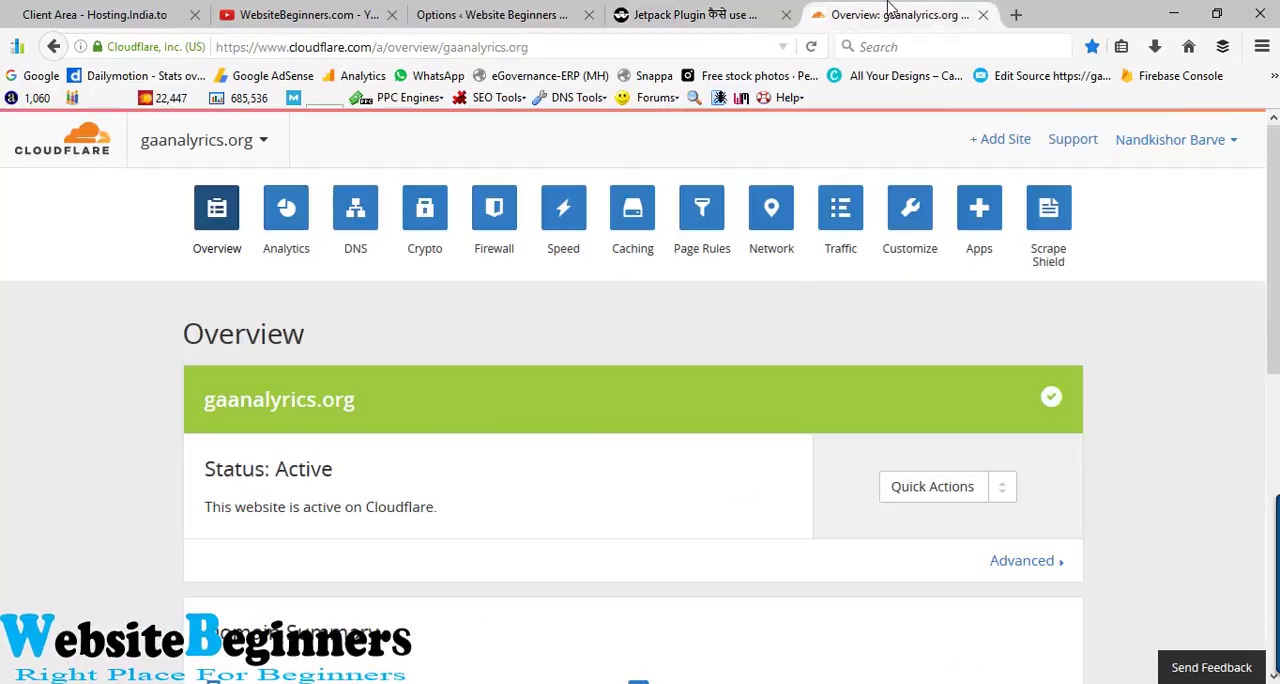
click(287, 212)
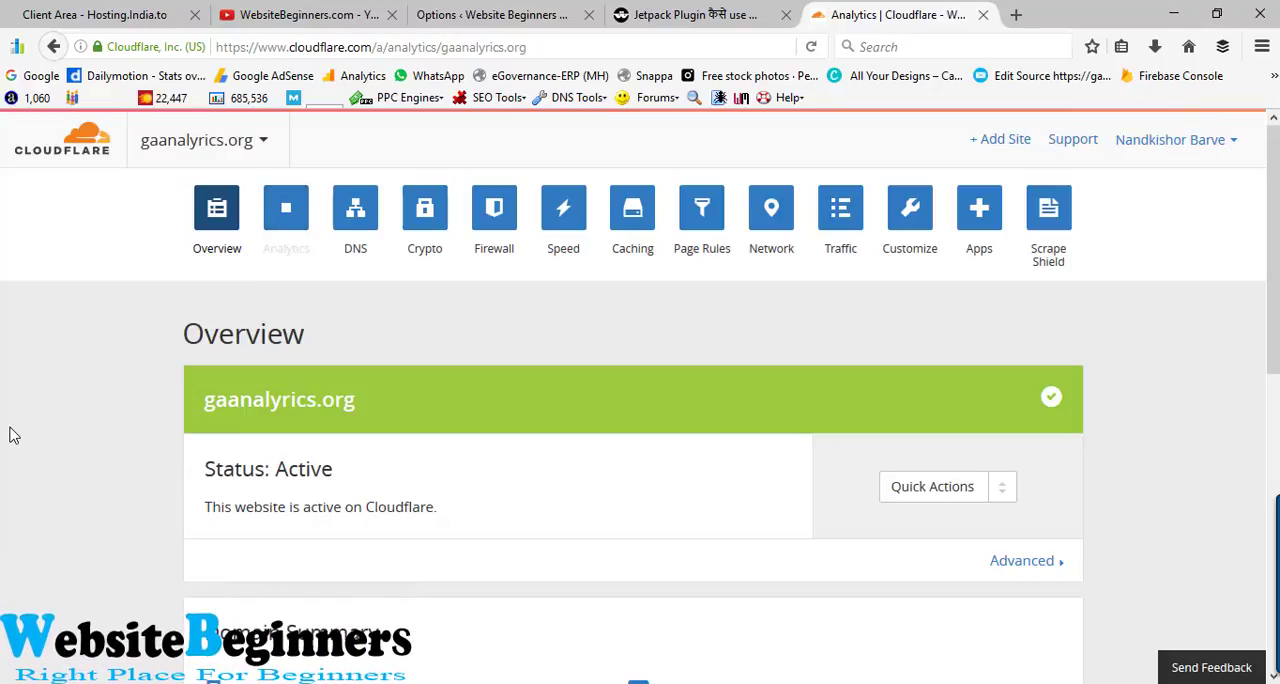
scroll(17, 435, down, 3)
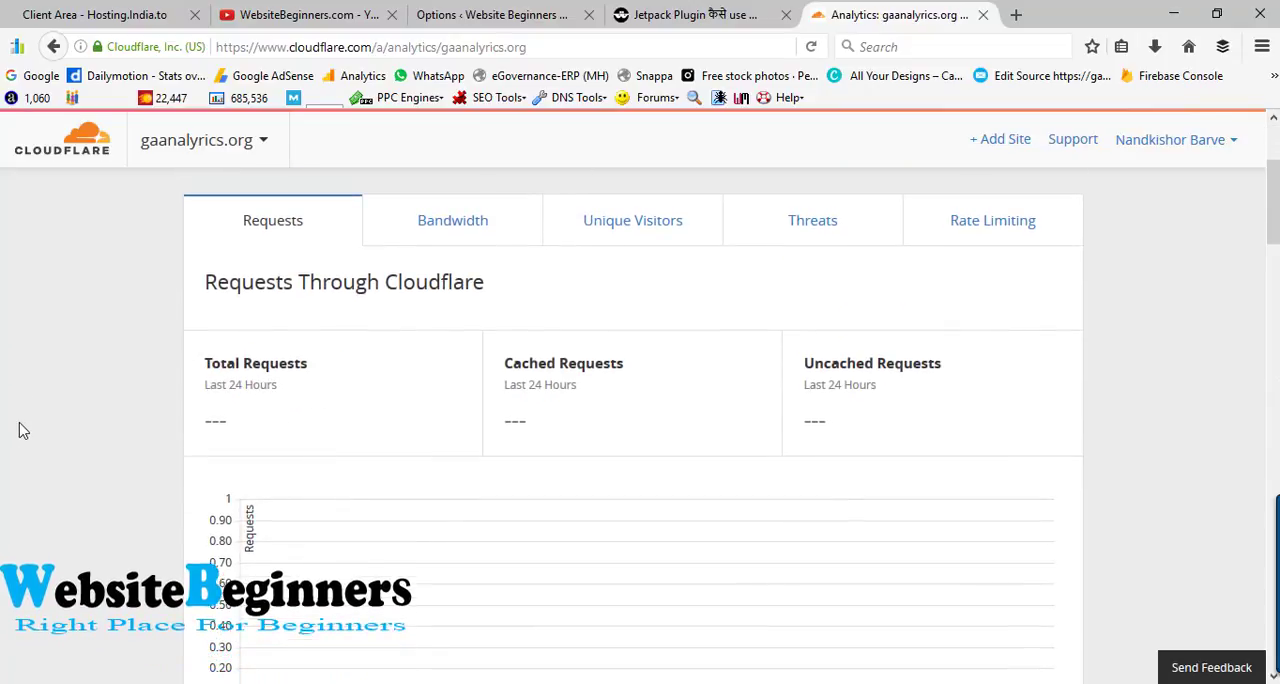
scroll(20, 432, down, 4)
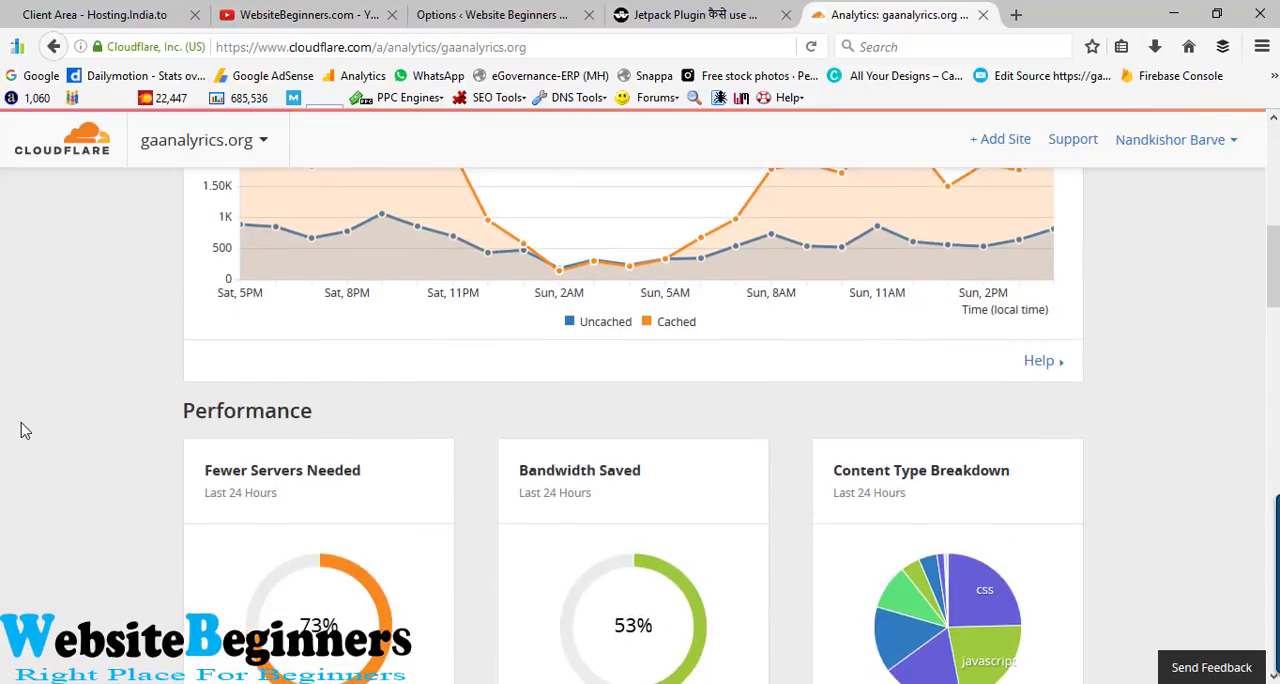
scroll(26, 431, down, 2)
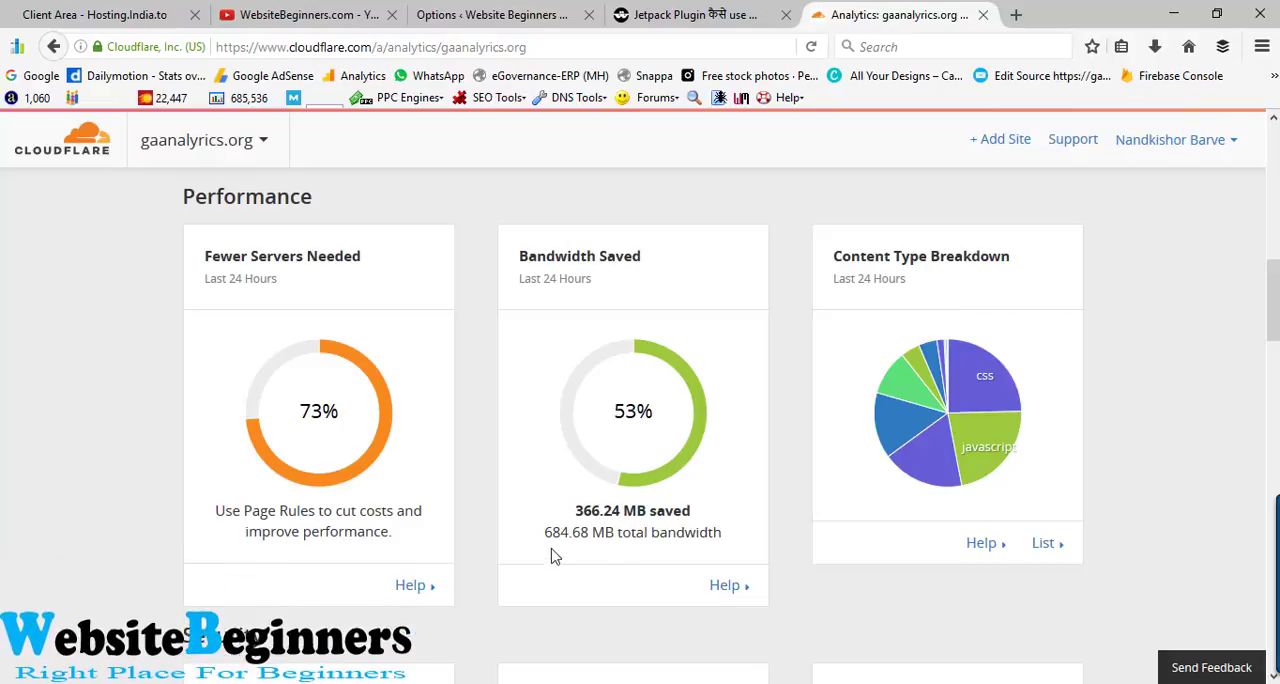
drag(544, 532, 721, 532)
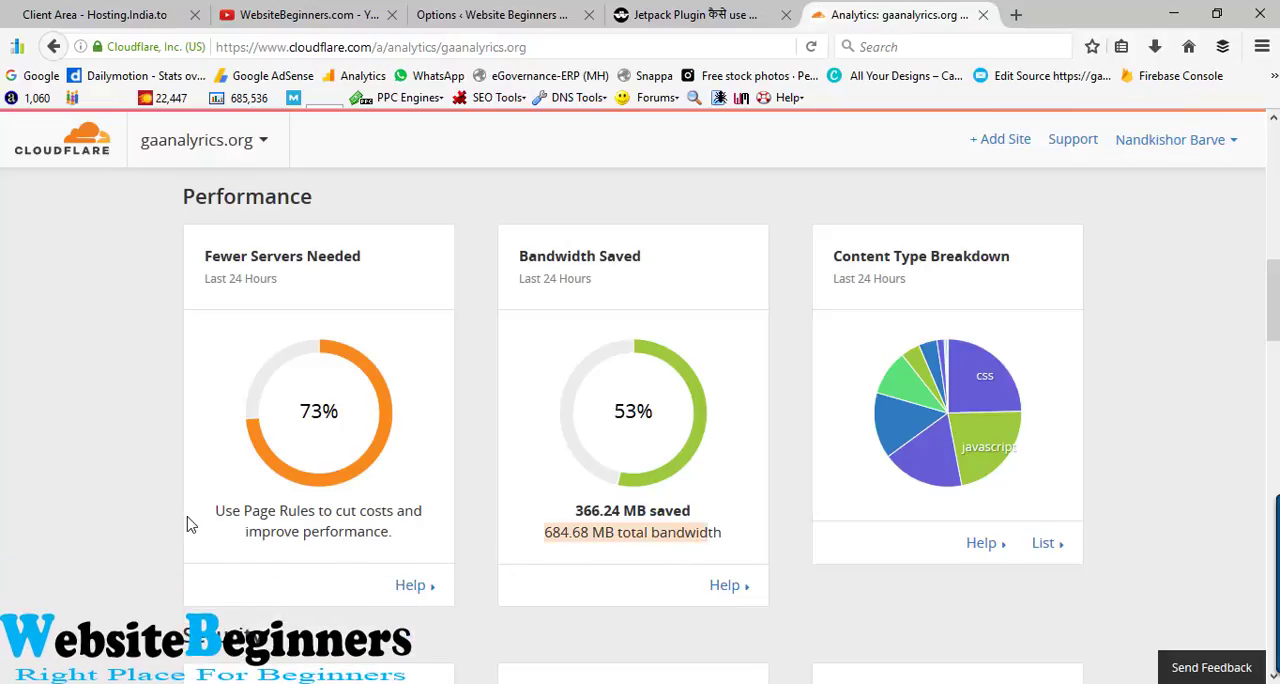
- Examine the Security statistics and the Geography threat sources map for gaanalyrics.org
scroll(190, 525, down, 2)
scroll(191, 522, down, 3)
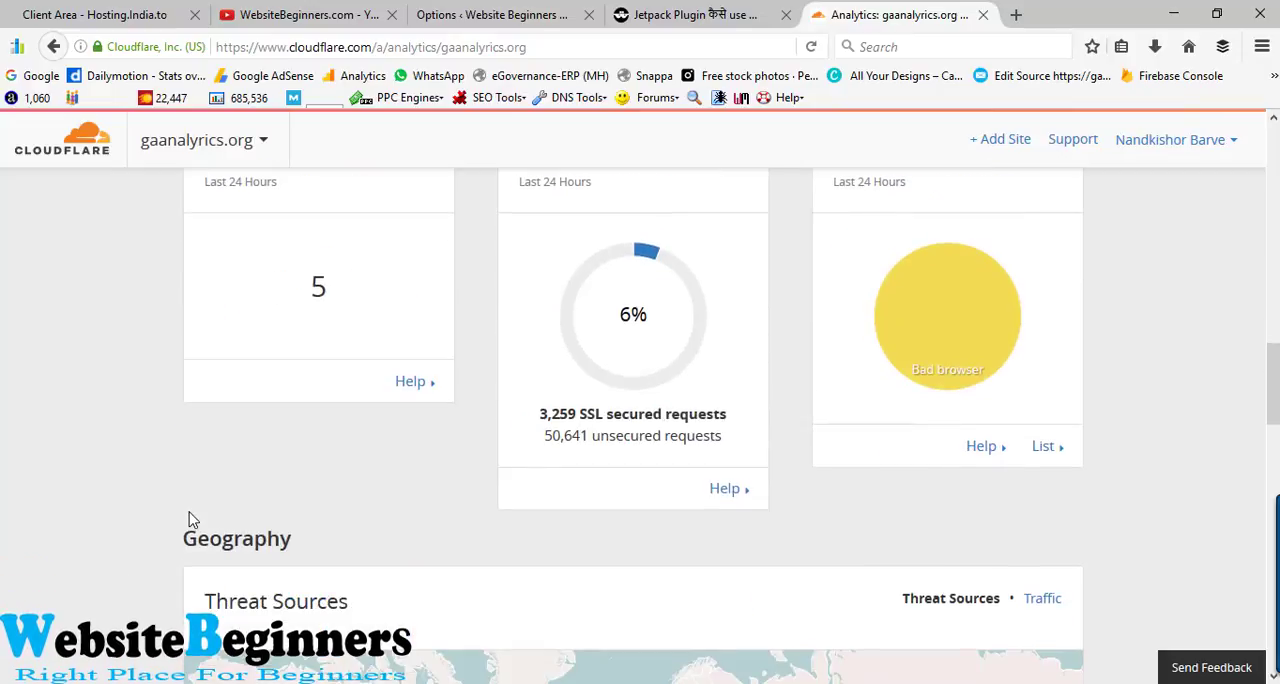
scroll(192, 519, down, 2)
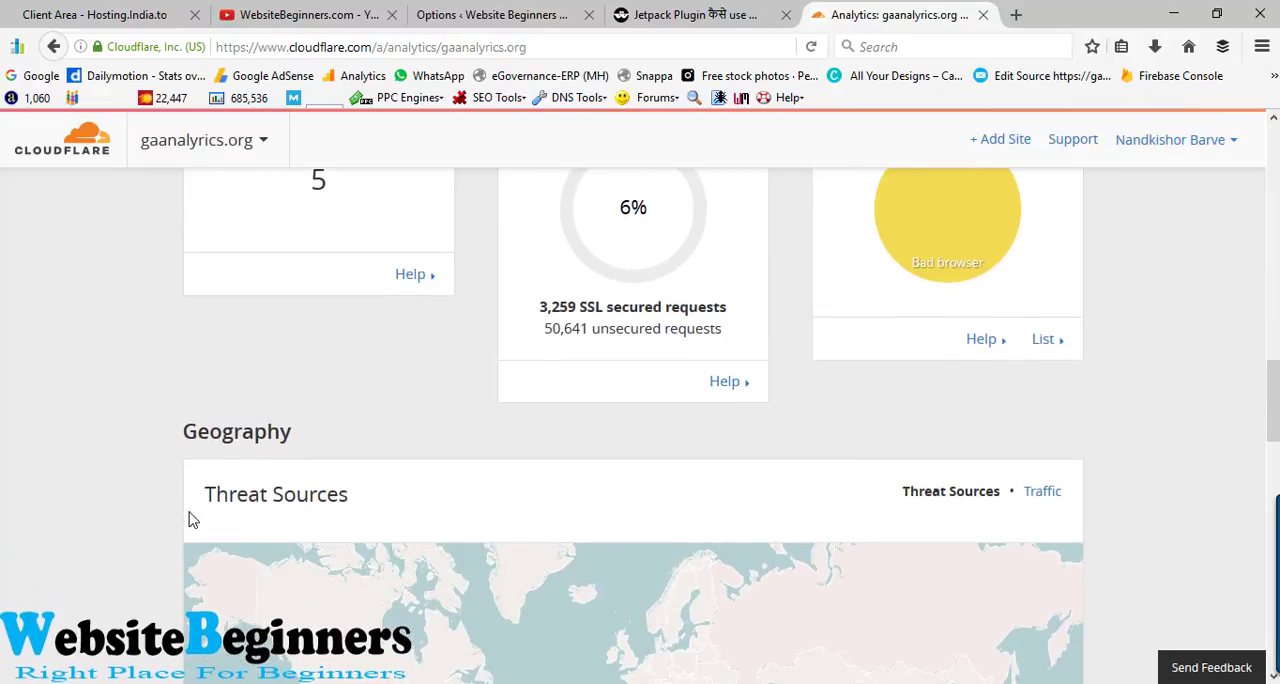
scroll(192, 519, up, 4)
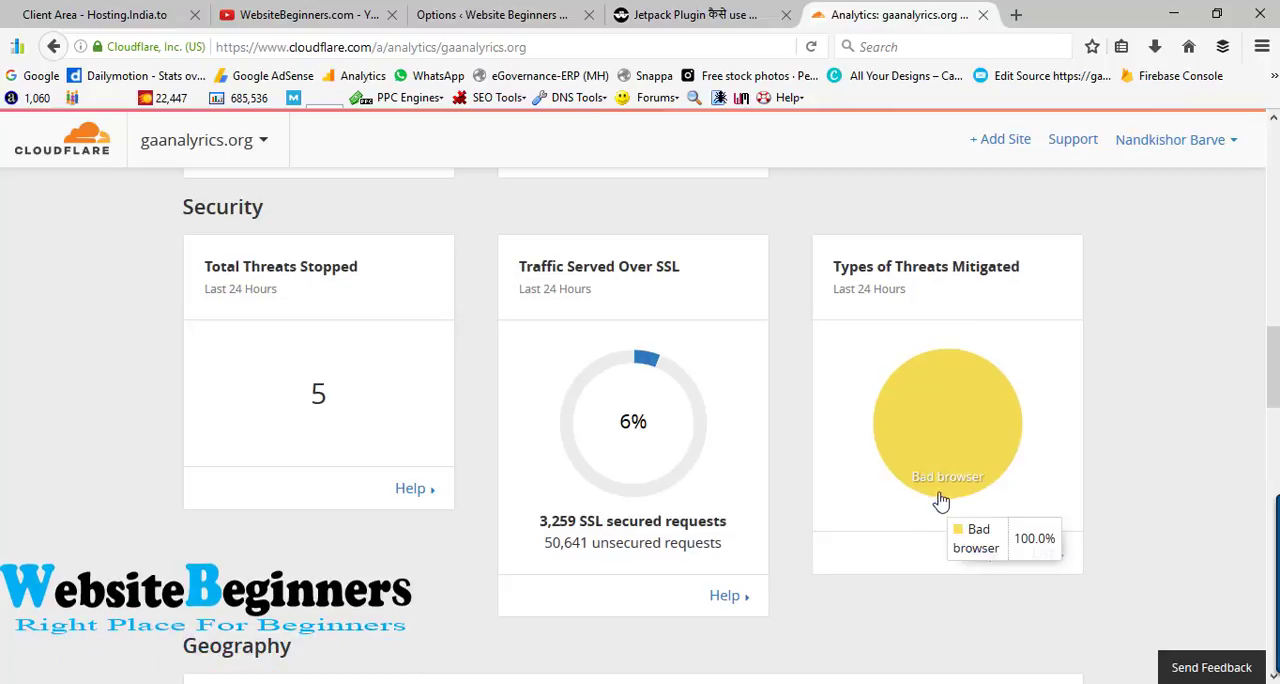
scroll(300, 507, down, 2)
scroll(297, 507, down, 5)
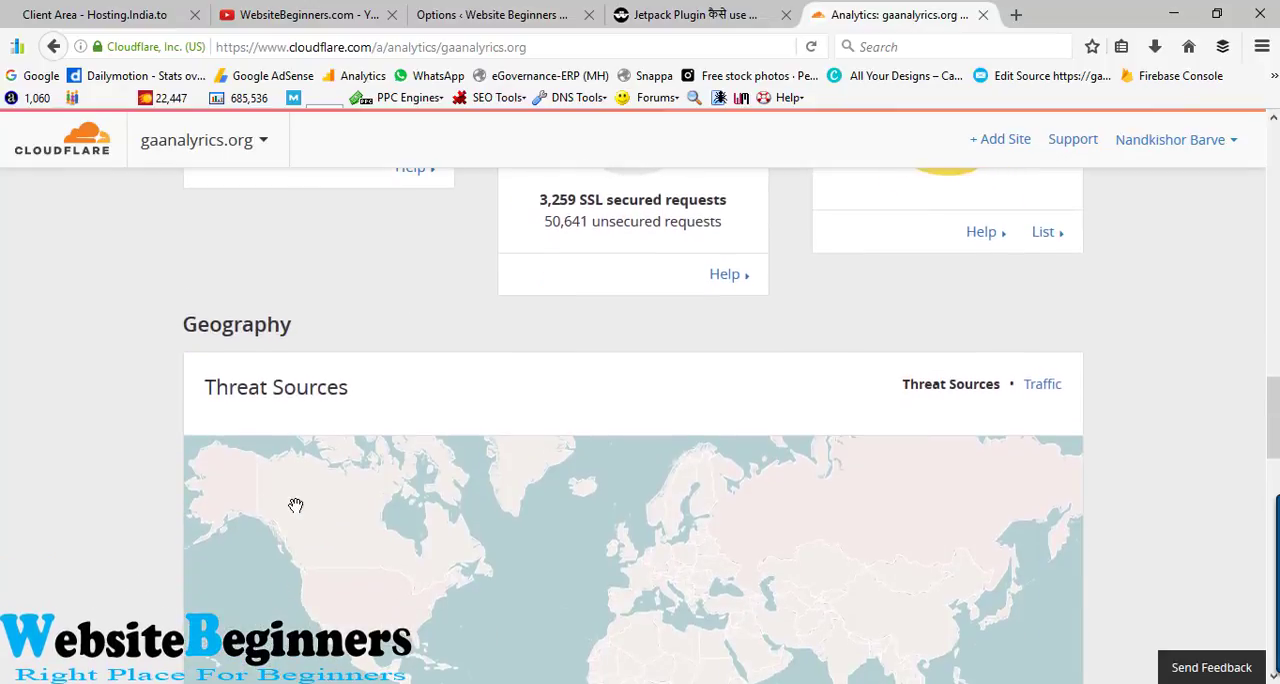
scroll(101, 543, down, 3)
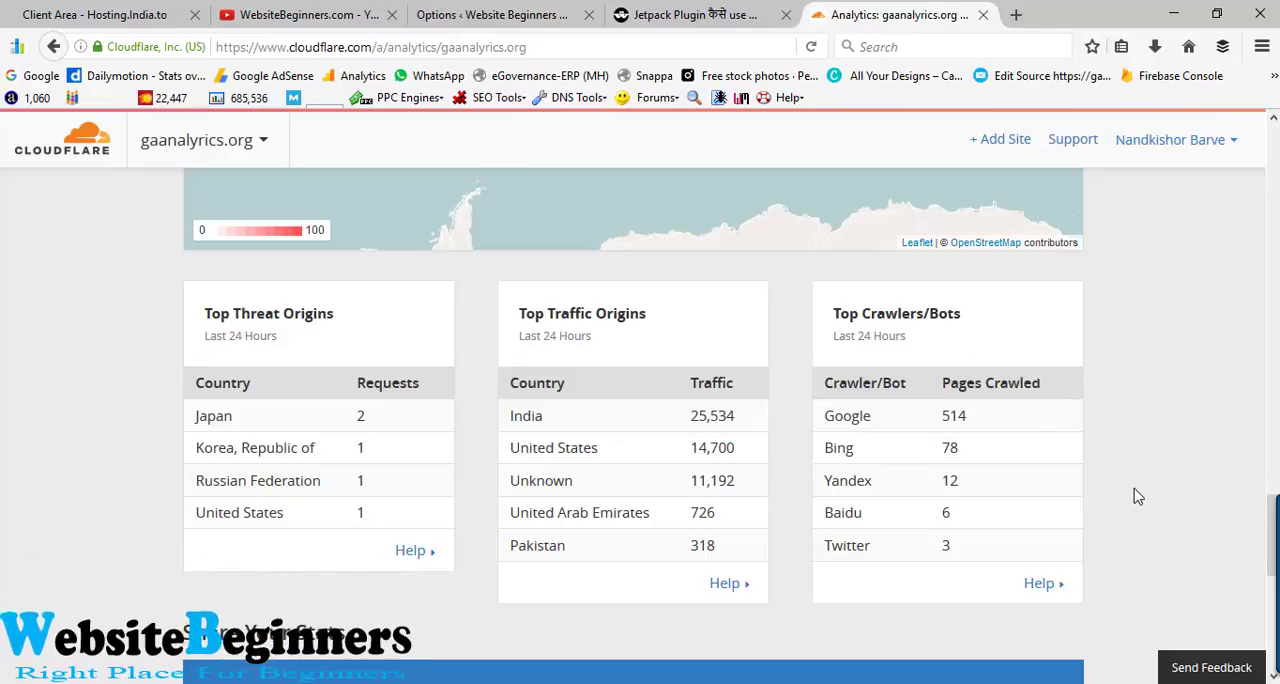
- Review the top crawlers, threat origins and traffic origins tables, highlighting the main figures, and look over the Share Your Stats section
double_click(952, 415)
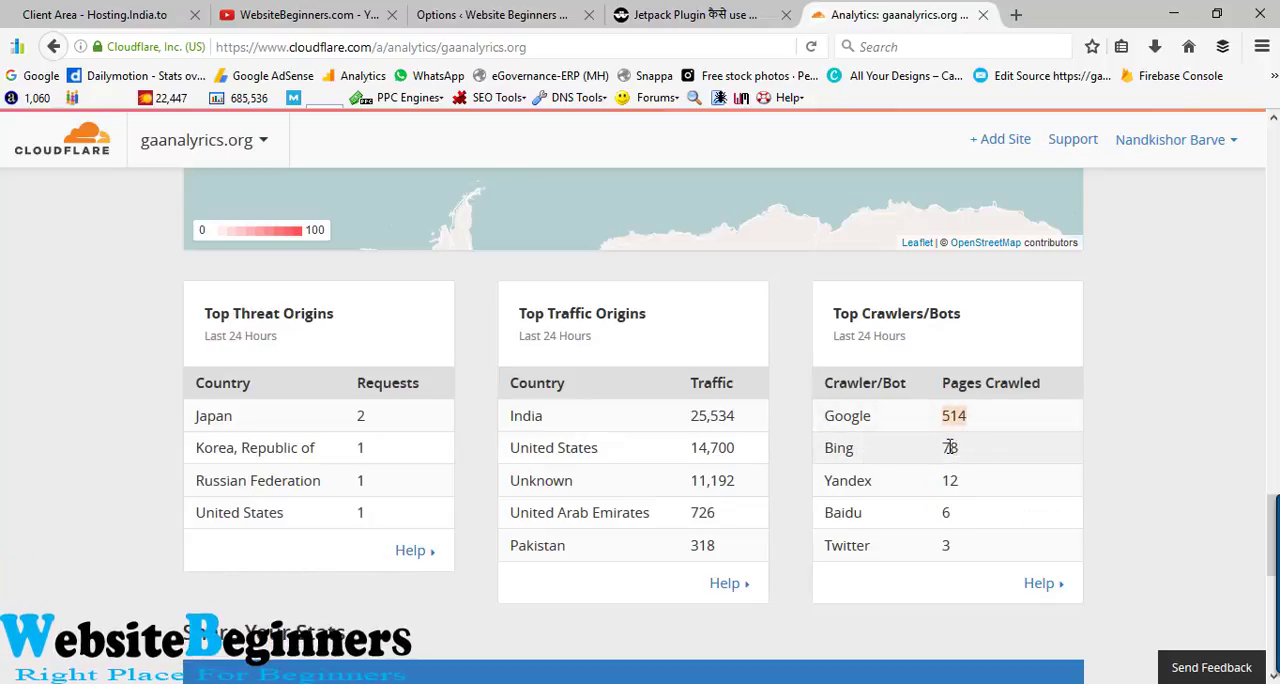
double_click(950, 447)
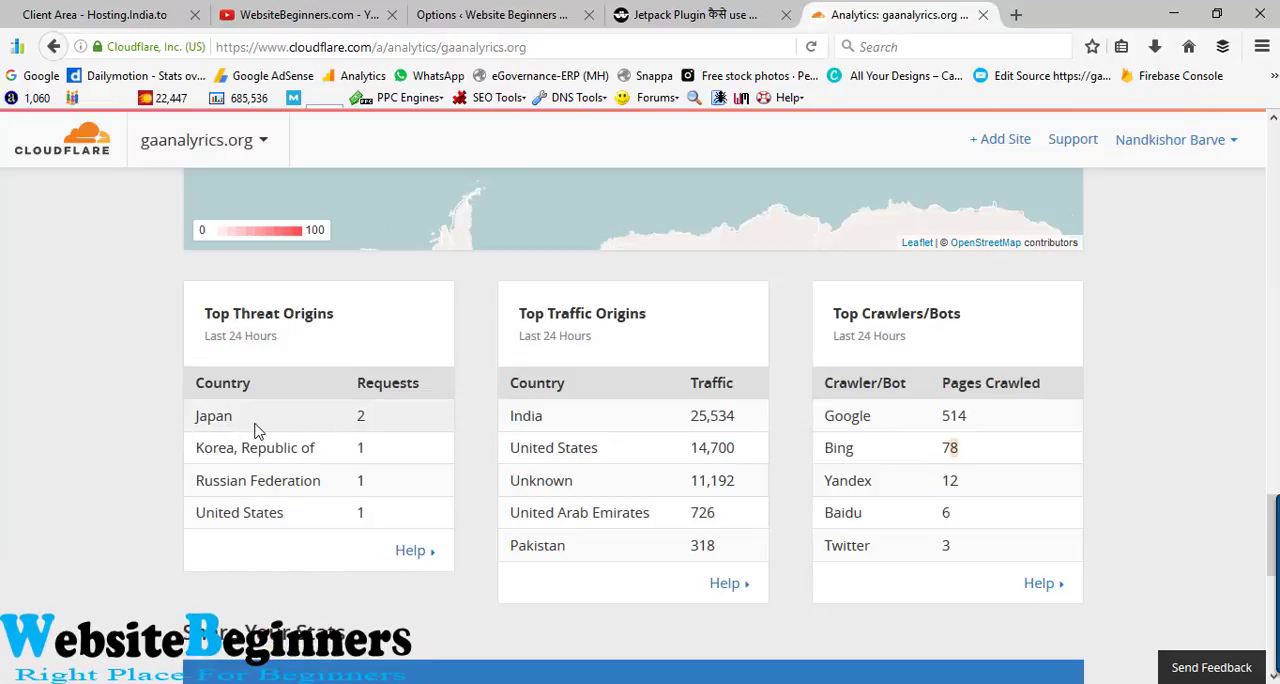
double_click(362, 420)
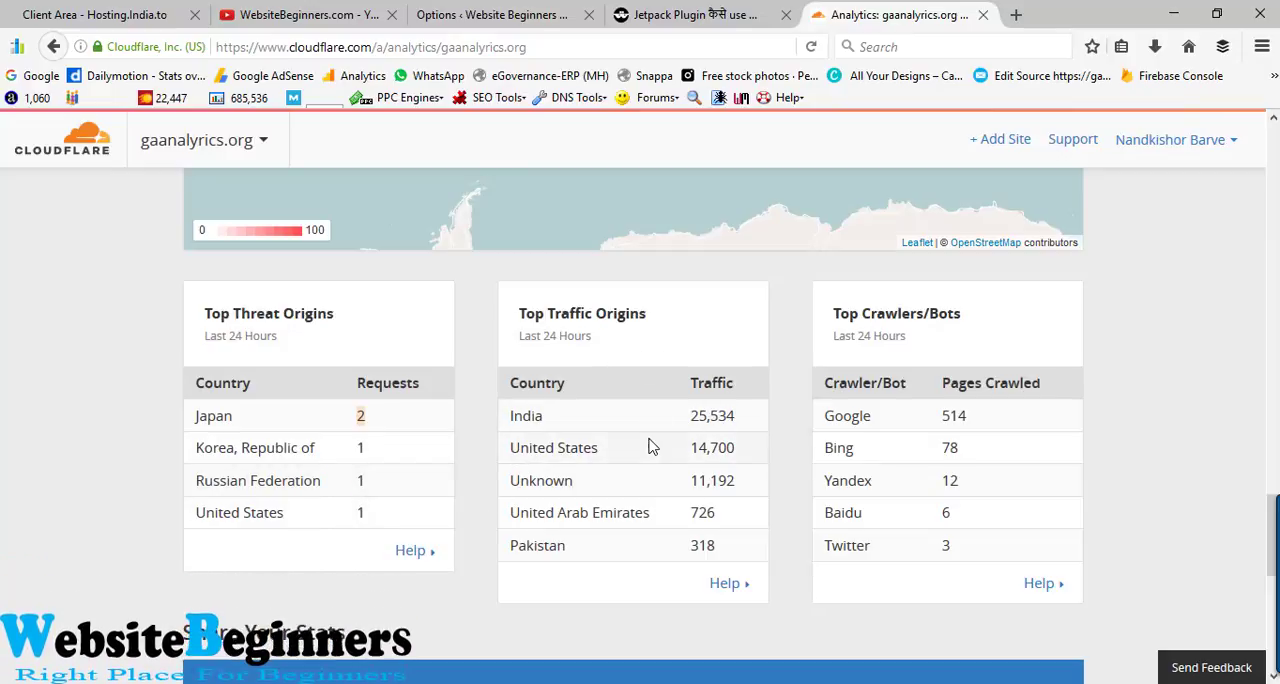
click(698, 417)
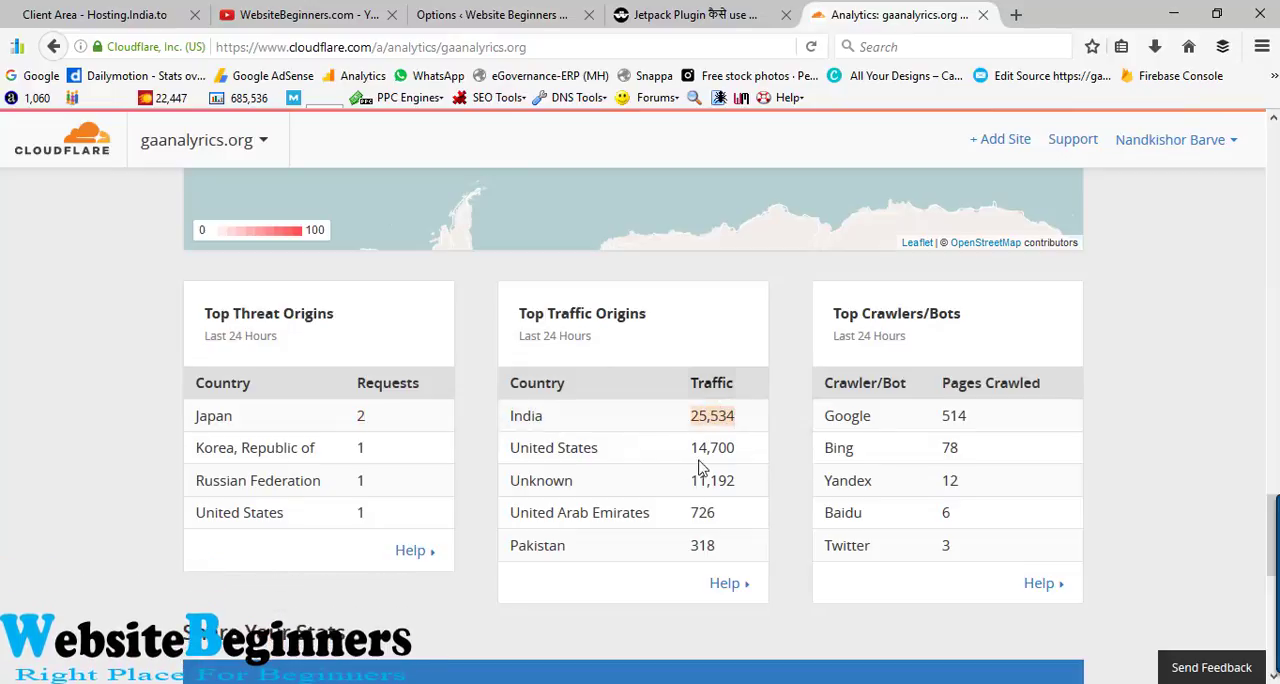
drag(692, 450, 731, 448)
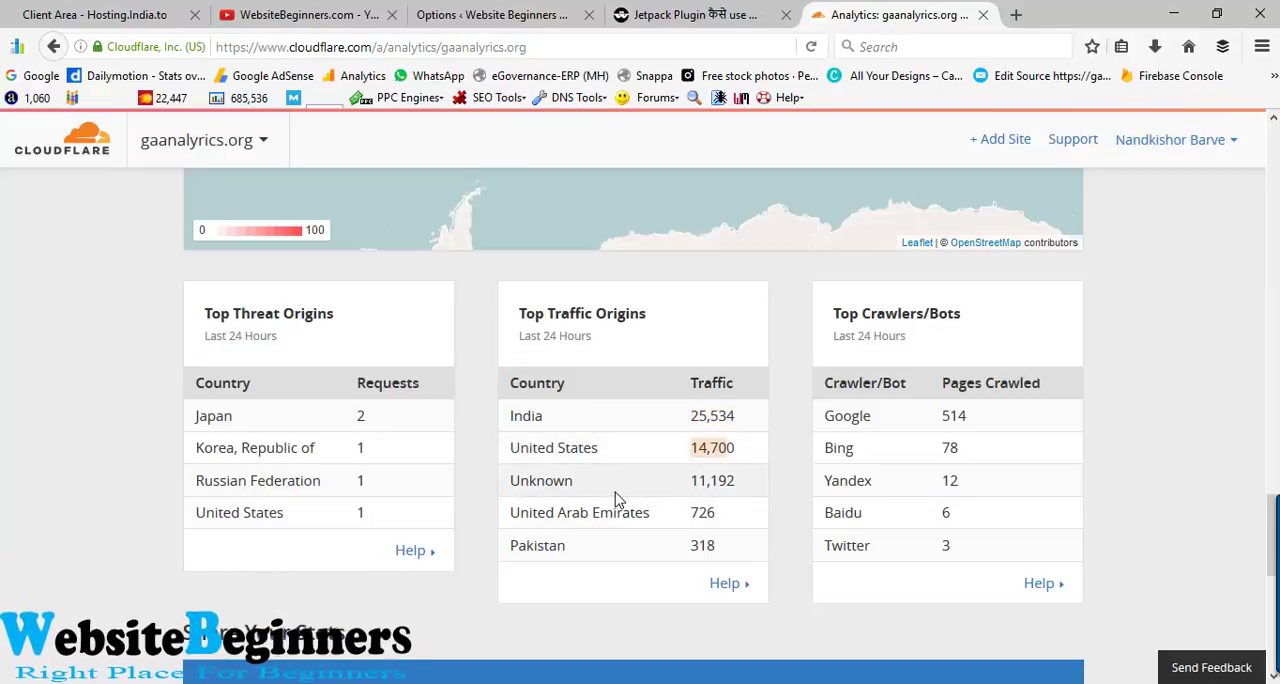
drag(686, 482, 734, 481)
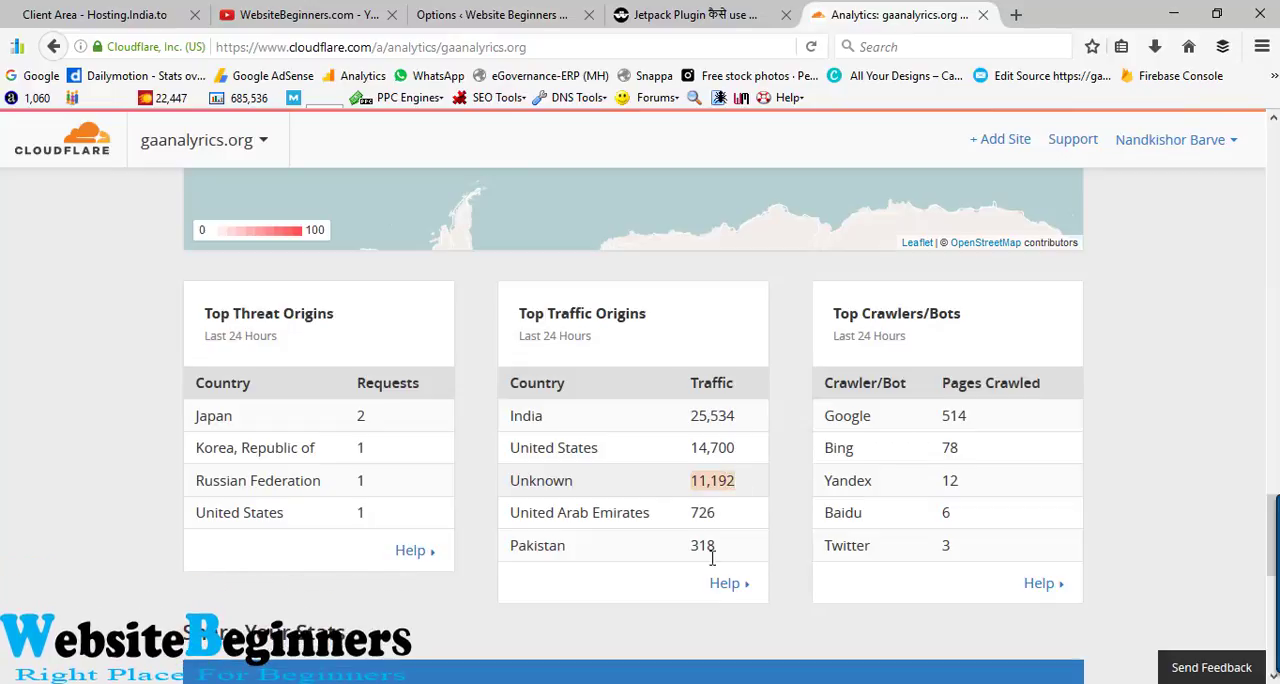
drag(690, 546, 716, 513)
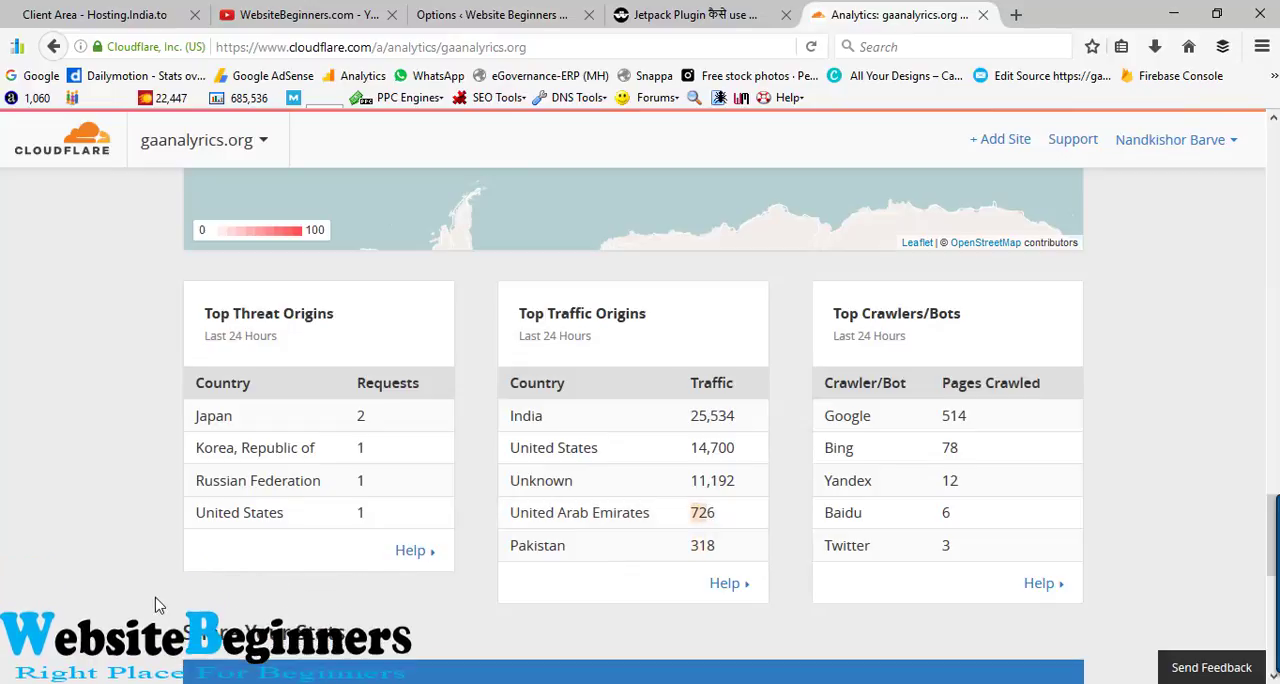
scroll(155, 604, down, 2)
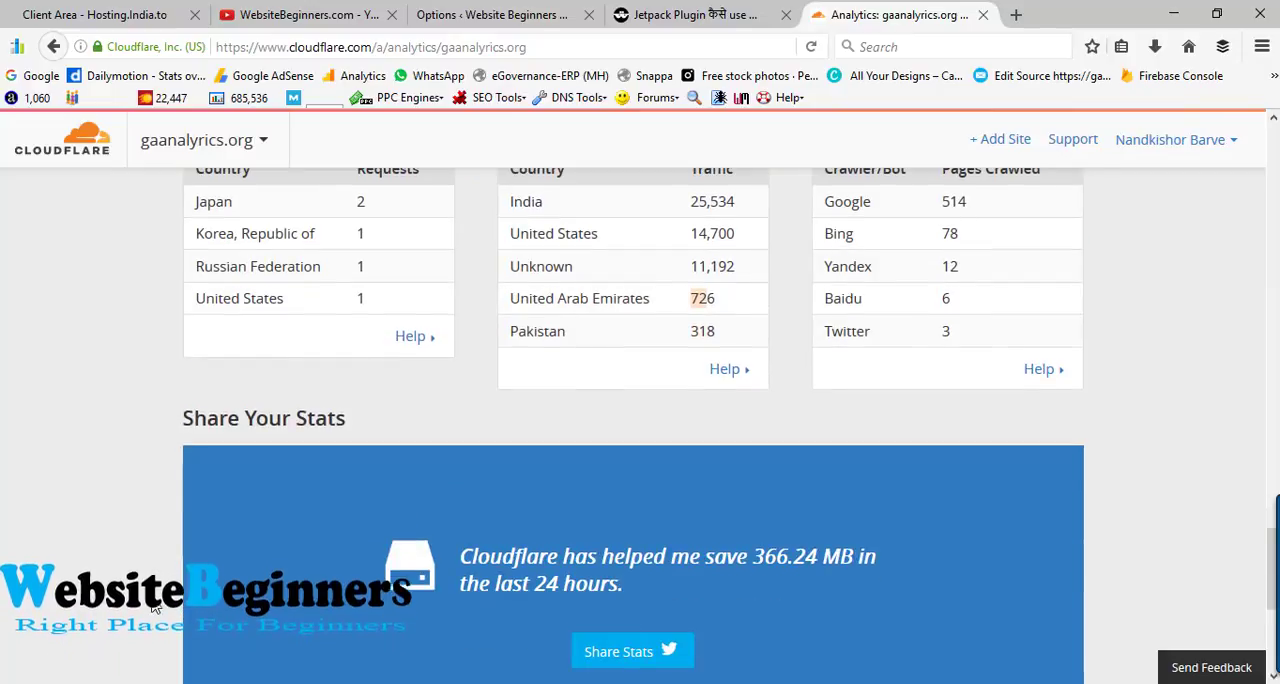
scroll(155, 605, down, 3)
- Open the form for adding a new website to the Cloudflare account
scroll(155, 605, up, 5)
scroll(155, 605, up, 15)
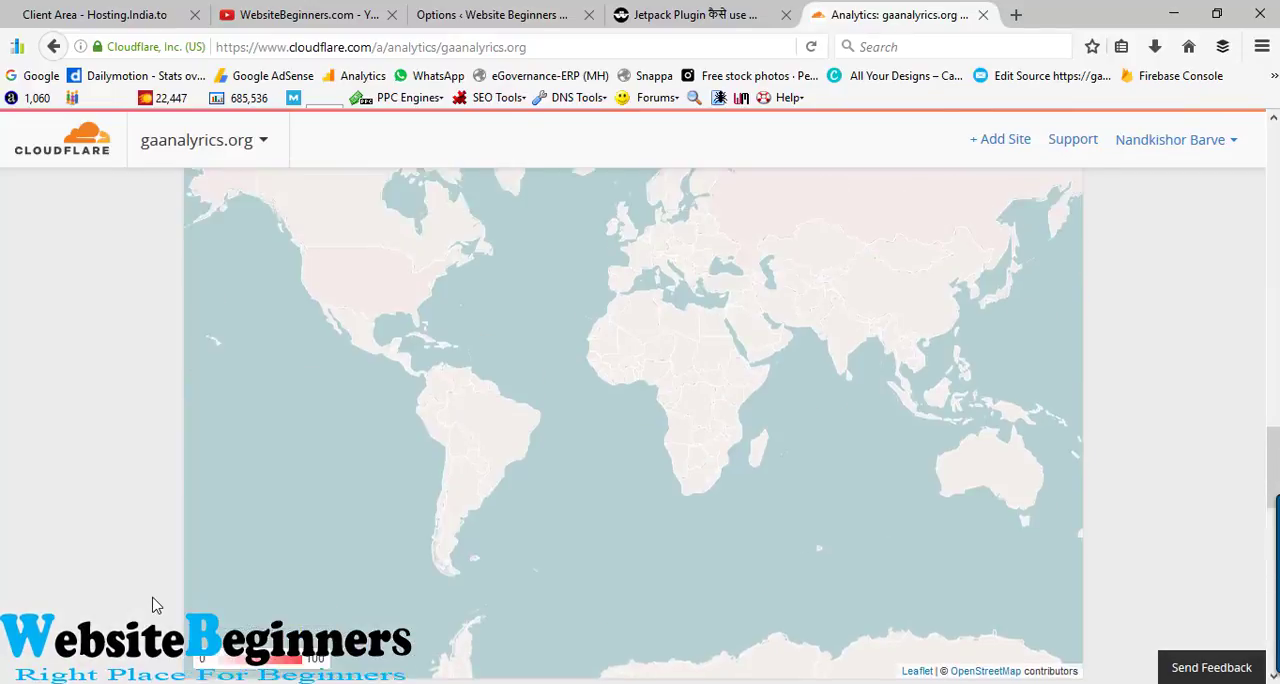
scroll(155, 605, up, 10)
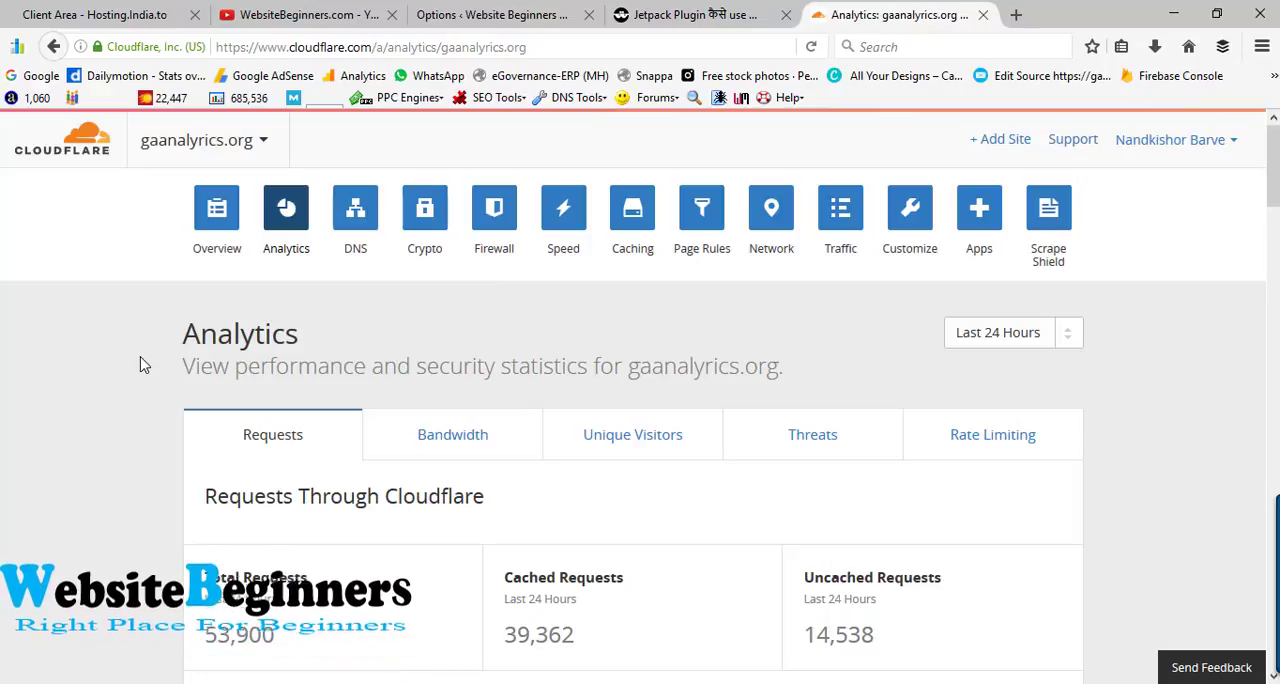
click(1005, 141)
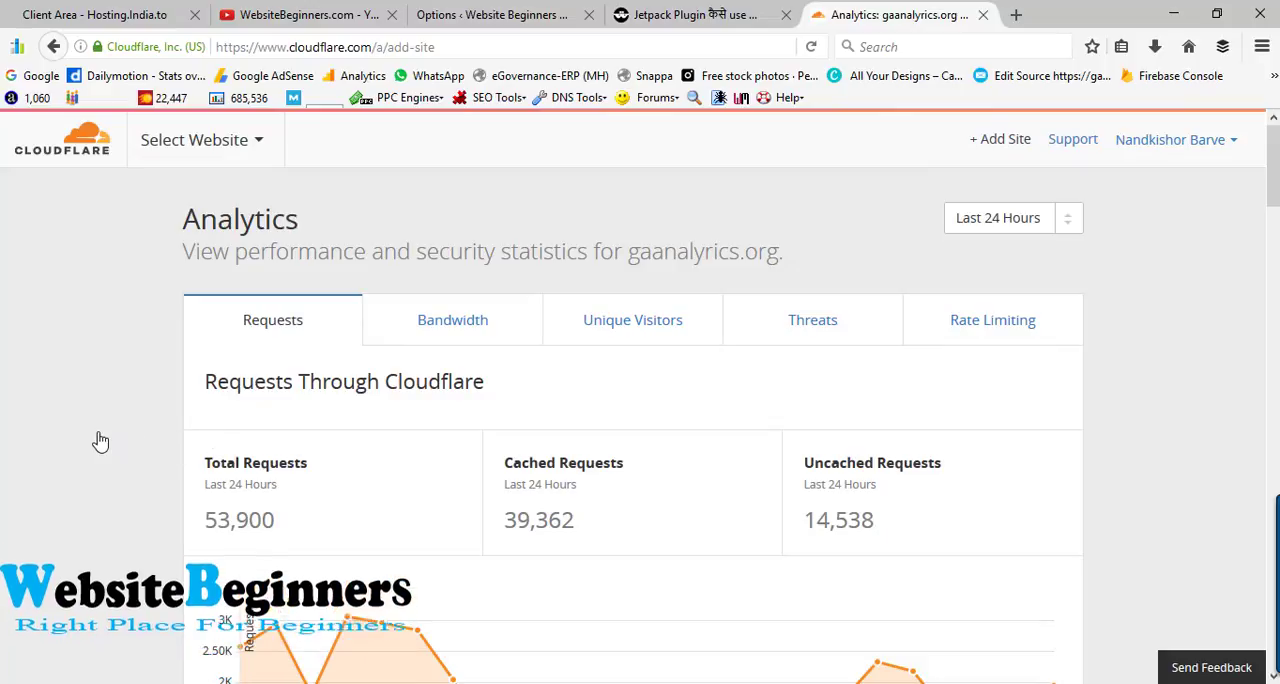
click(310, 484)
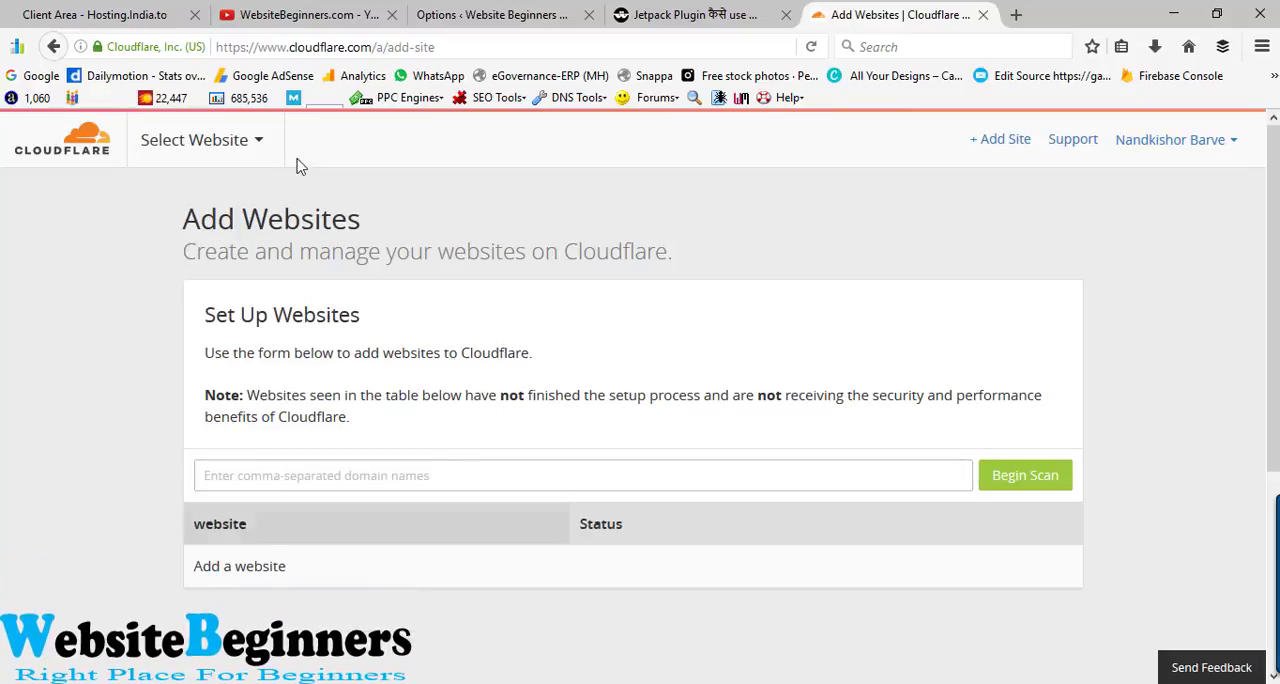
- Switch to the open Jetpack article and copy only the websitebeginners.com domain from its web address
click(650, 14)
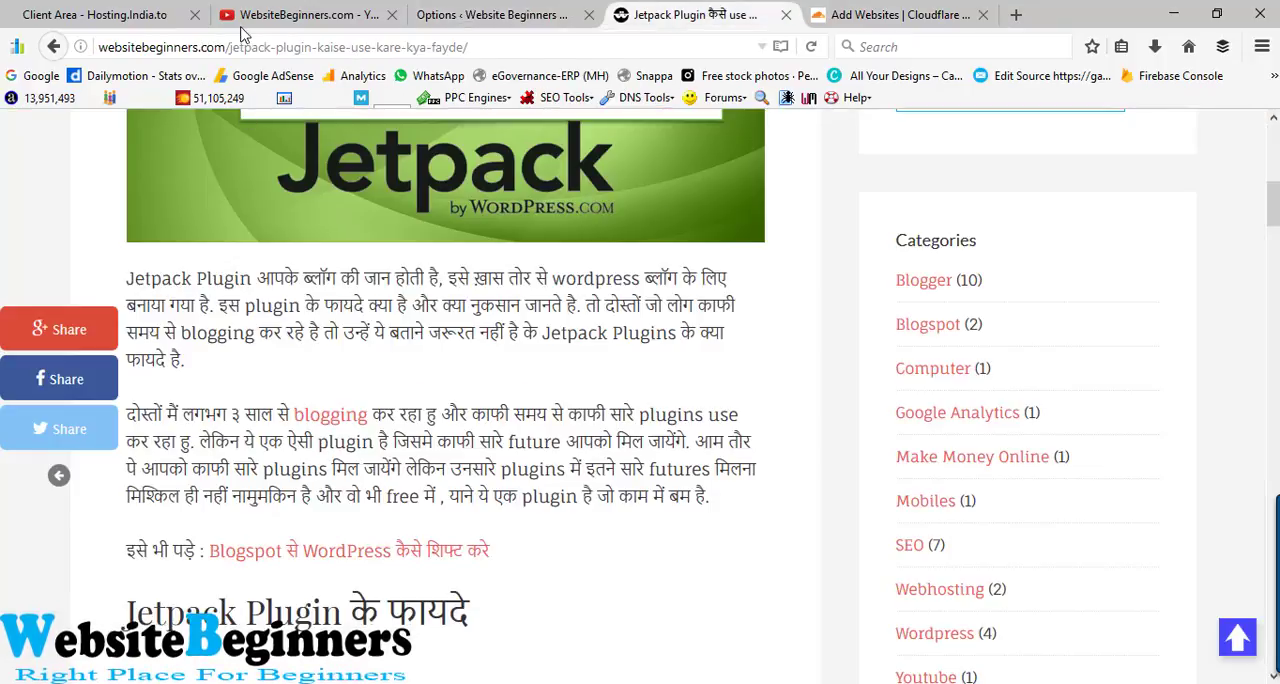
drag(227, 47, 73, 44)
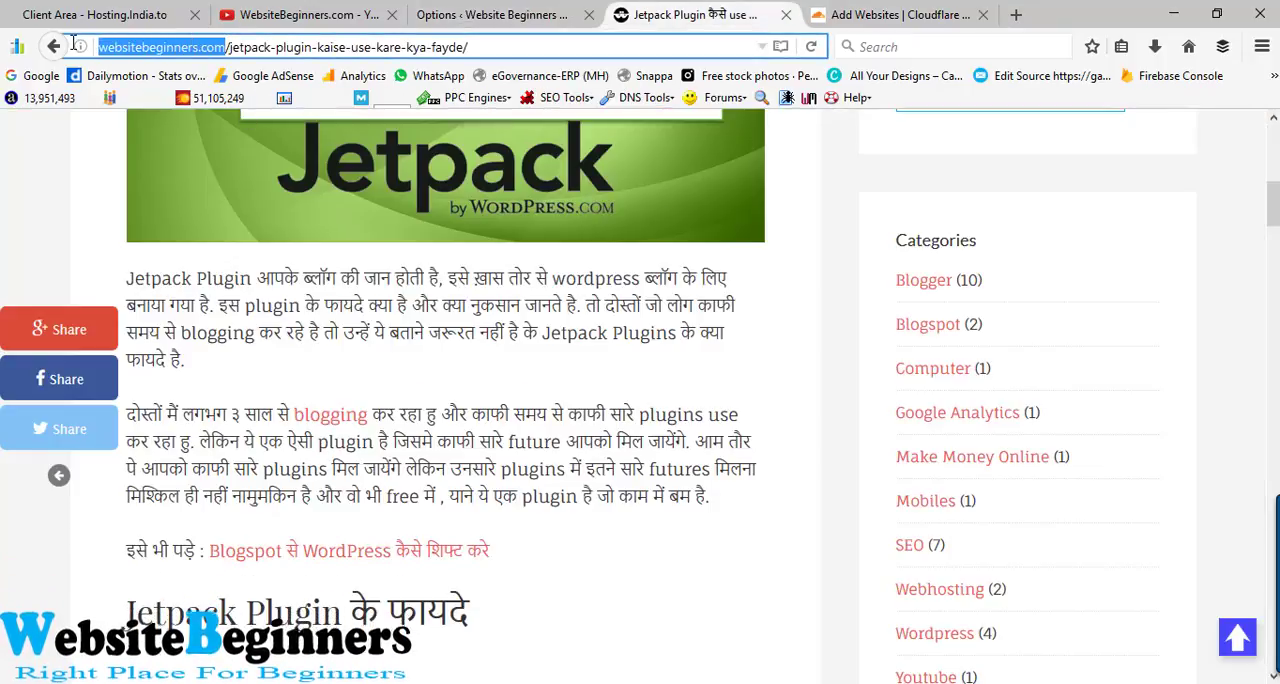
right_click(114, 45)
click(150, 106)
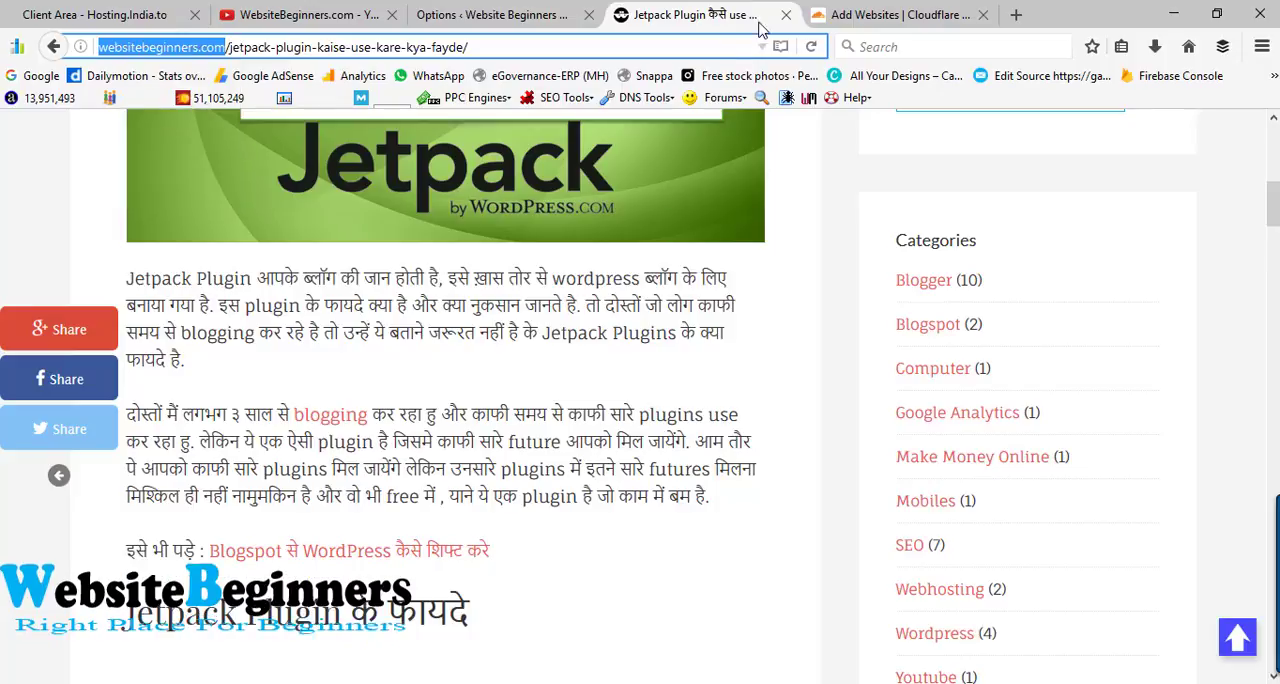
click(885, 14)
click(333, 471)
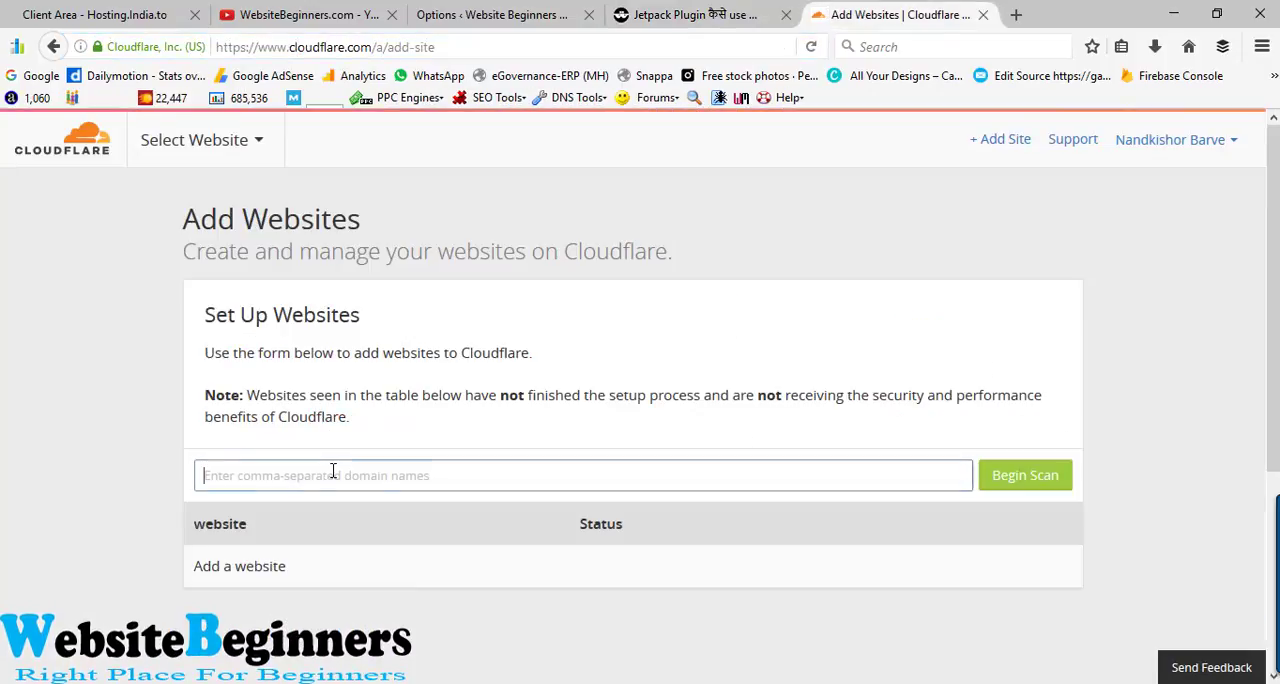
right_click(333, 471)
click(422, 292)
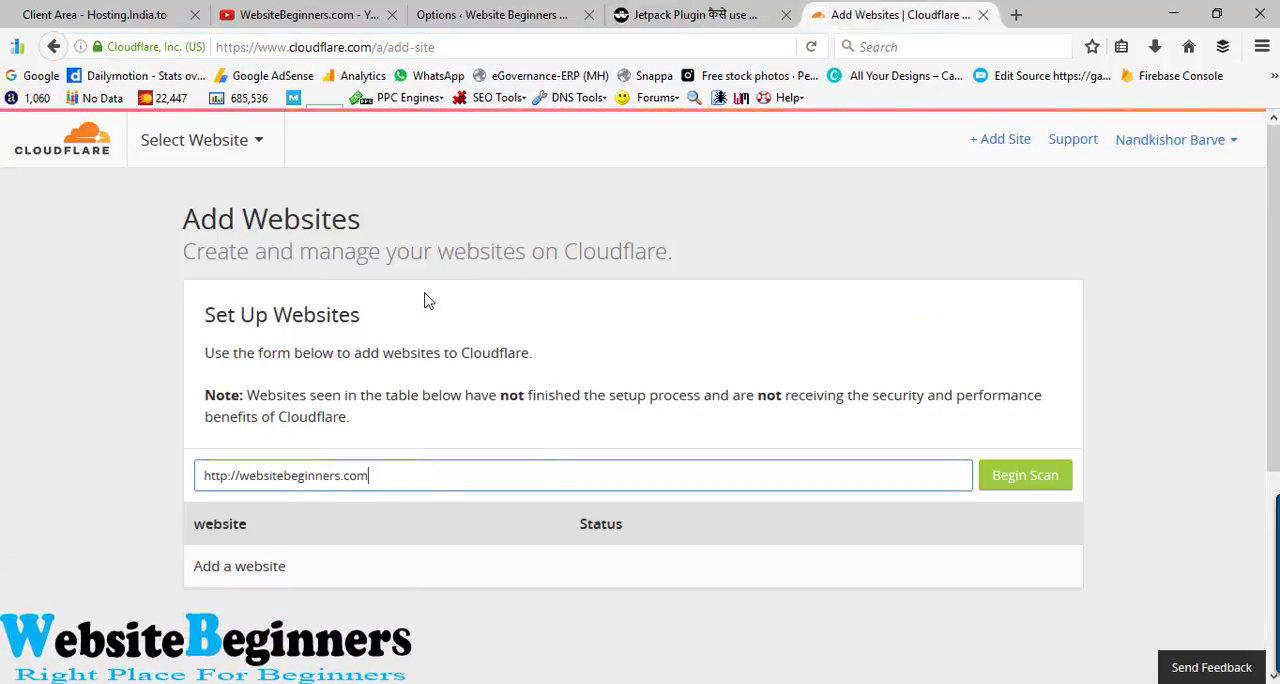
drag(241, 476, 151, 472)
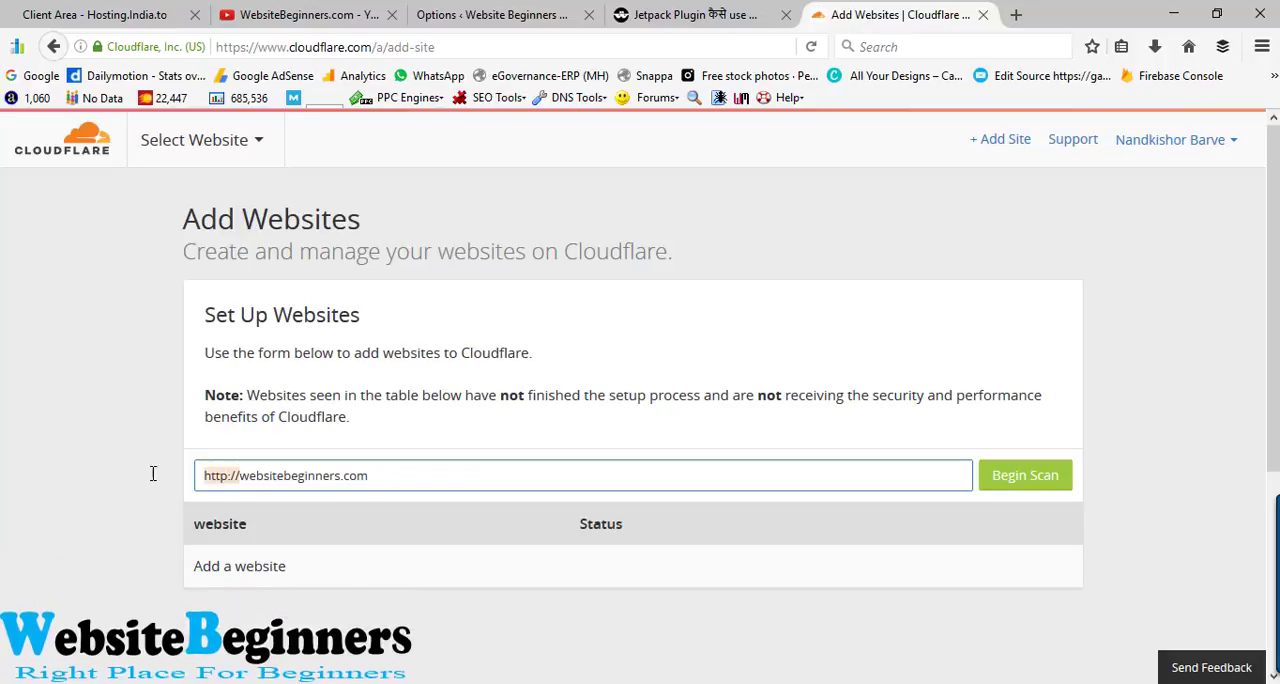
key(BackSpace)
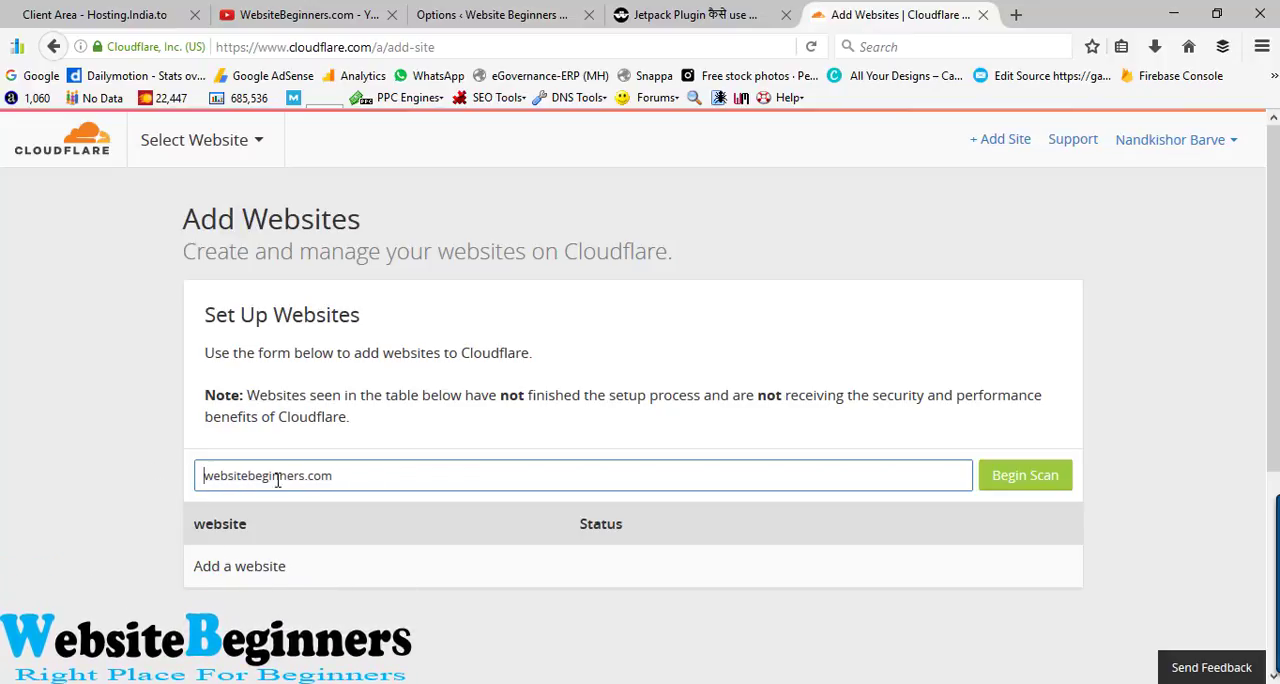
click(354, 477)
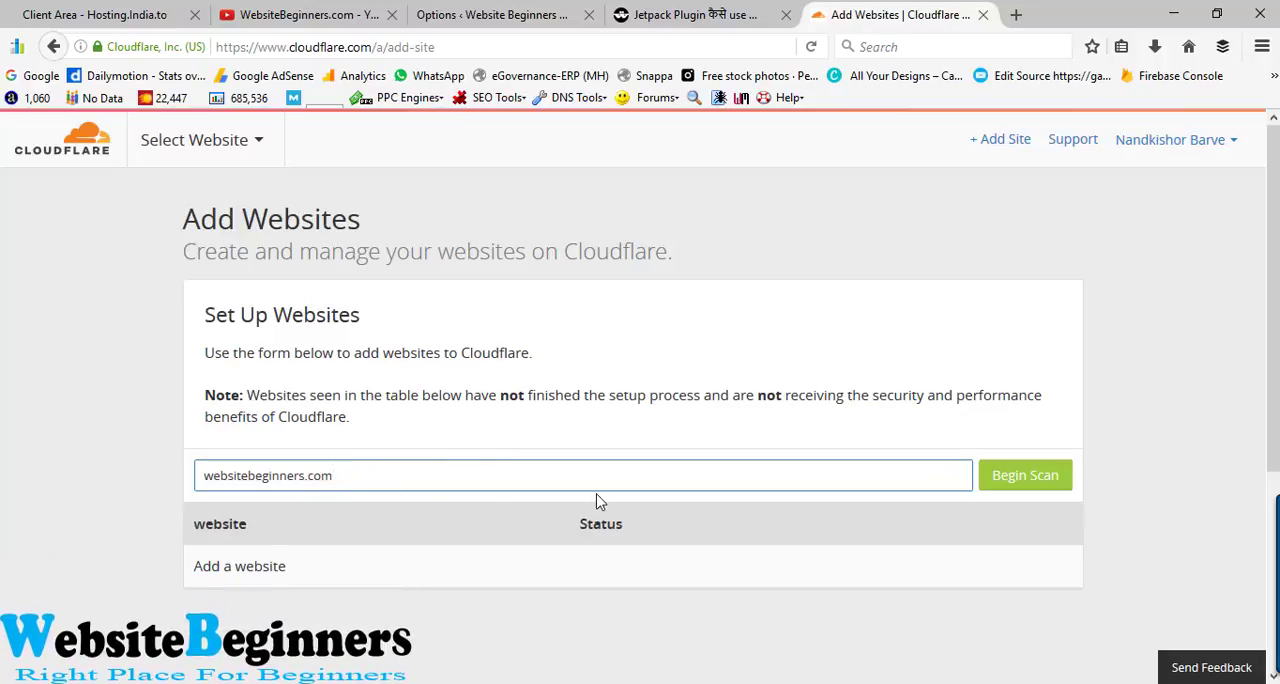
- Scan websitebeginners.com for DNS records and continue its setup to the record verification stage
click(1025, 476)
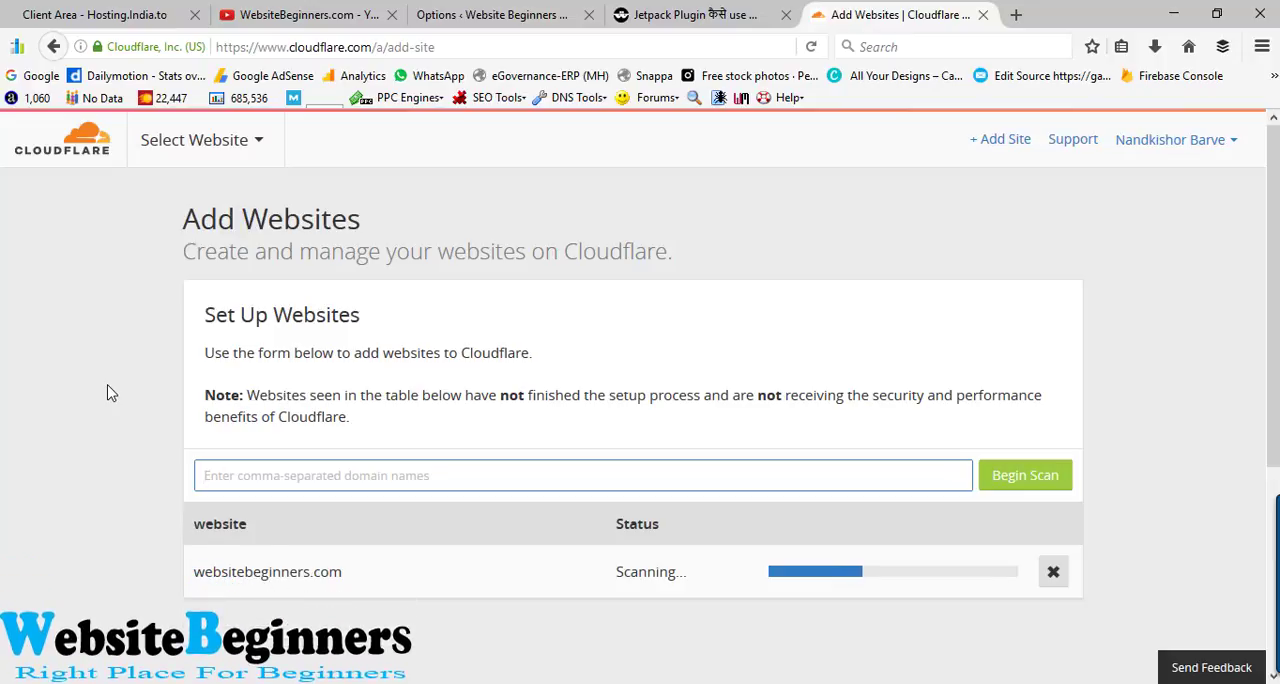
scroll(323, 453, down, 2)
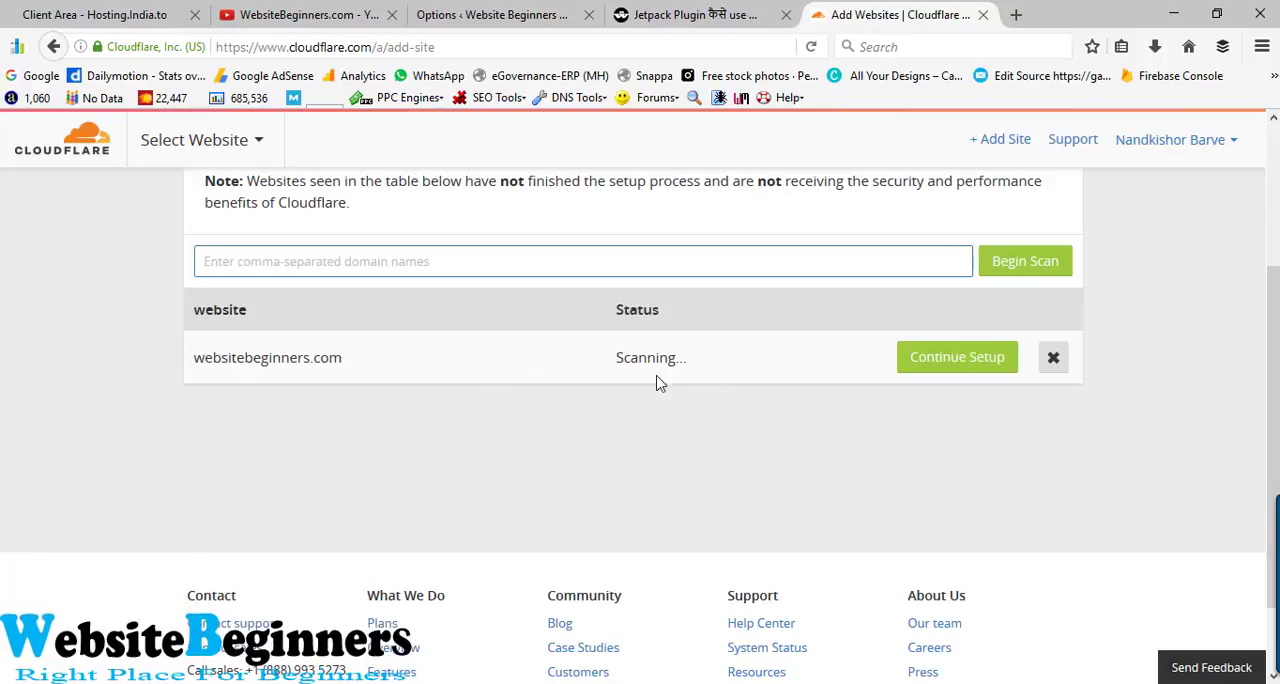
click(968, 372)
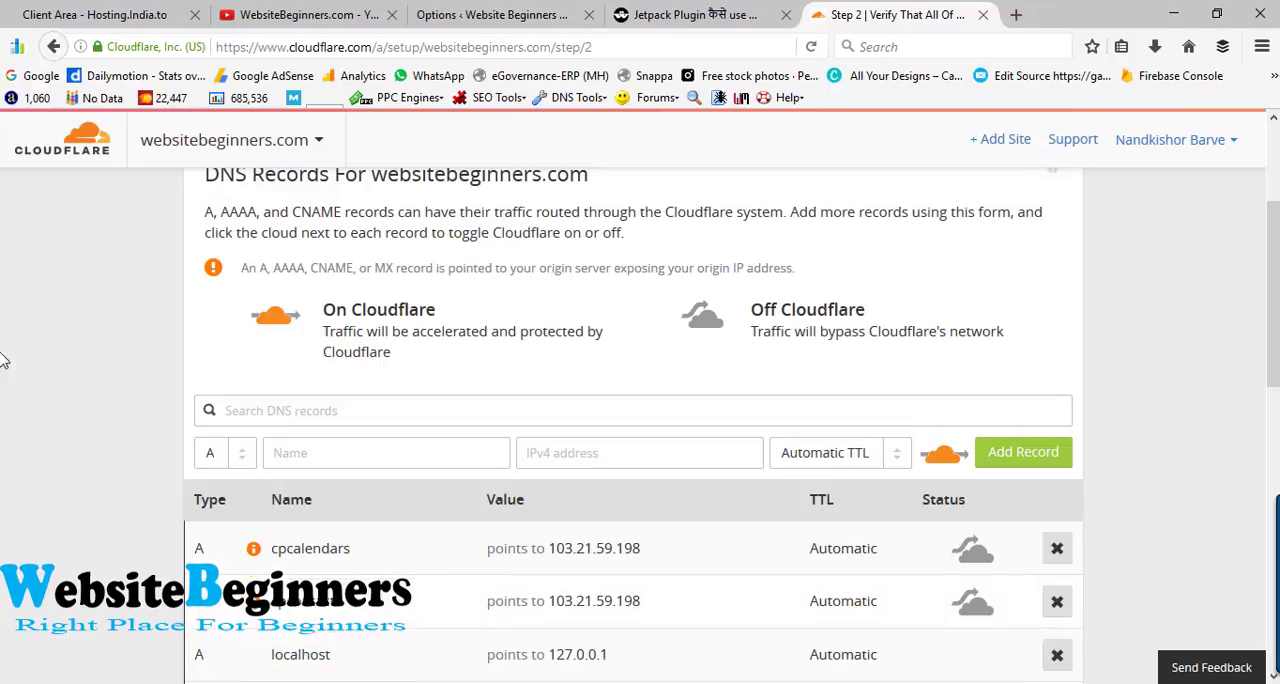
- Examine the DNS records found for websitebeginners.com and the explanation of the On Cloudflare and Off Cloudflare statuses
scroll(120, 452, down, 3)
scroll(120, 458, down, 5)
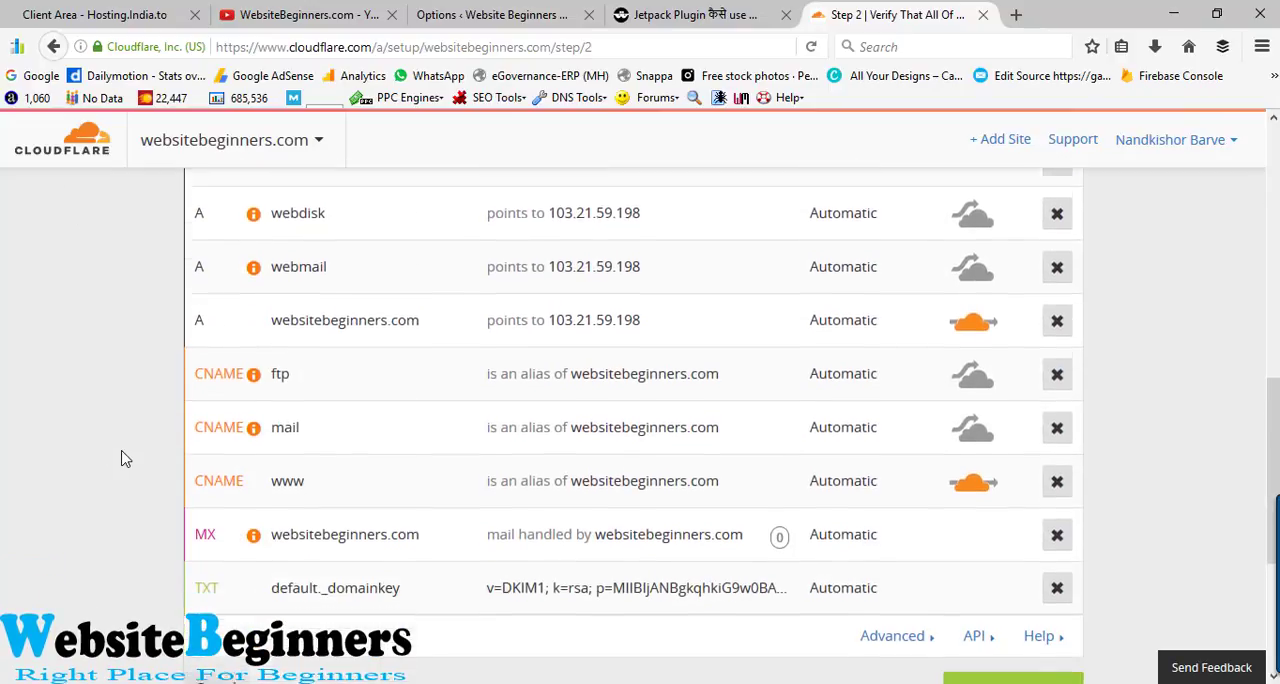
scroll(120, 458, up, 8)
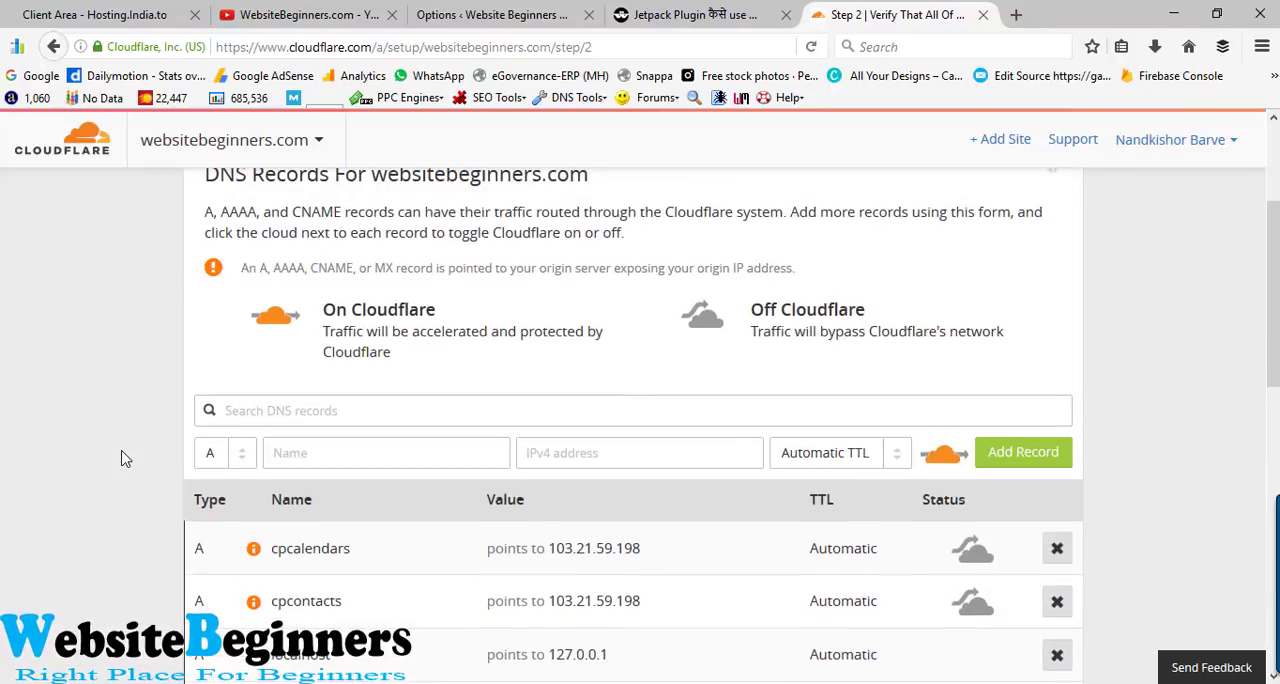
scroll(120, 458, up, 2)
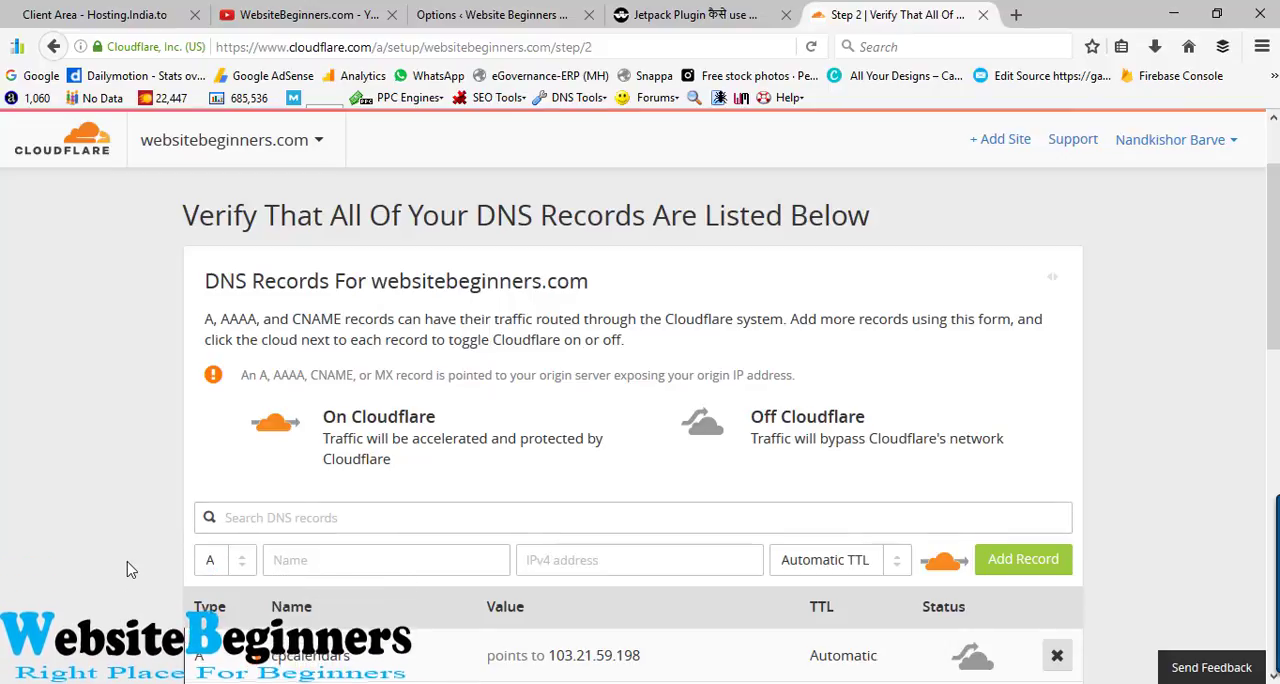
scroll(128, 570, down, 2)
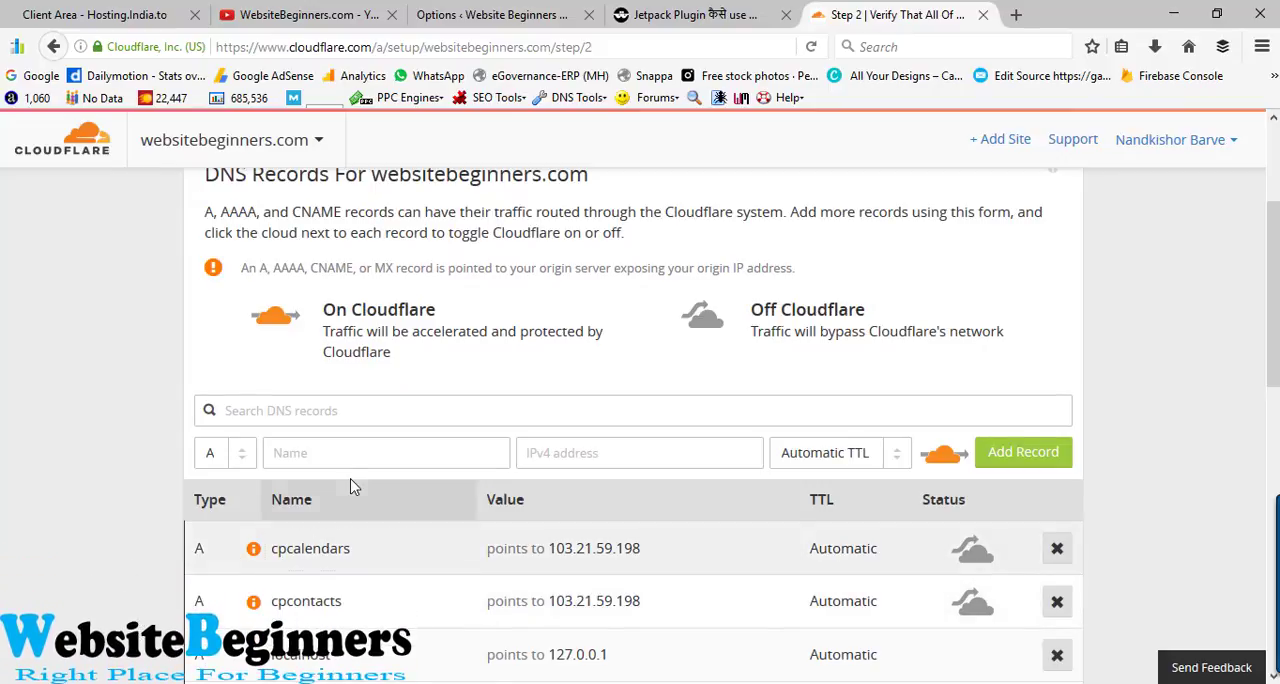
click(352, 452)
scroll(106, 529, up, 4)
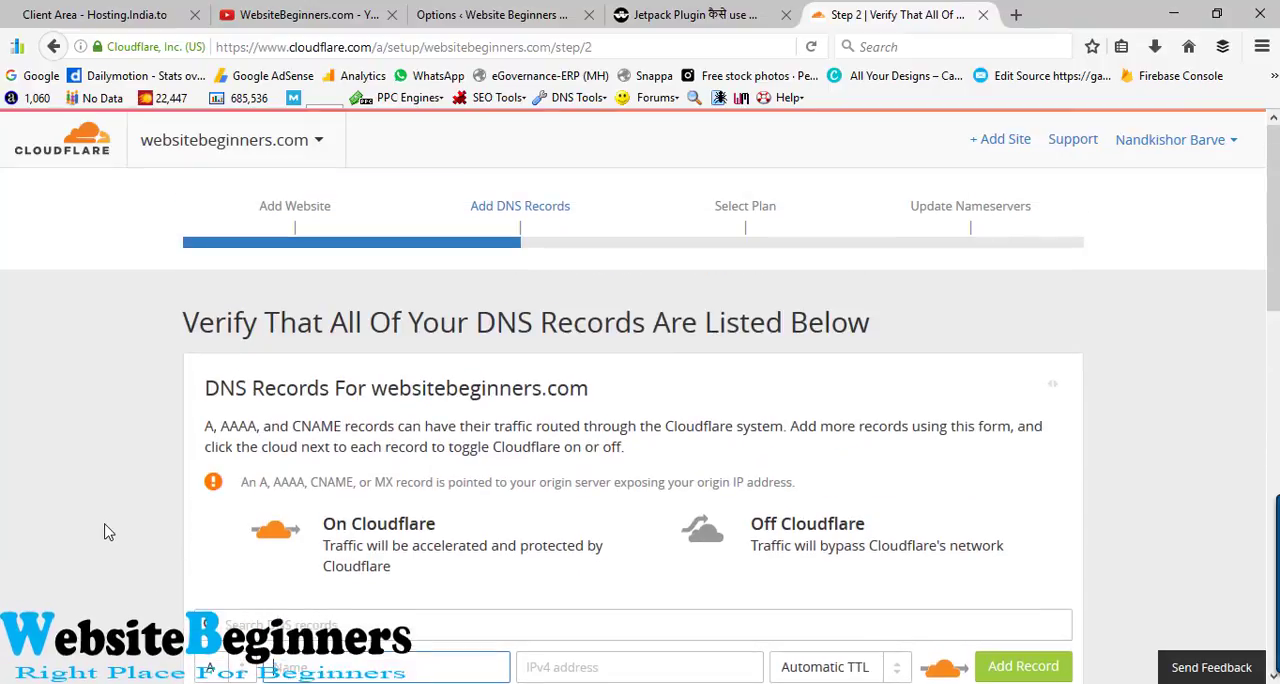
scroll(108, 532, down, 2)
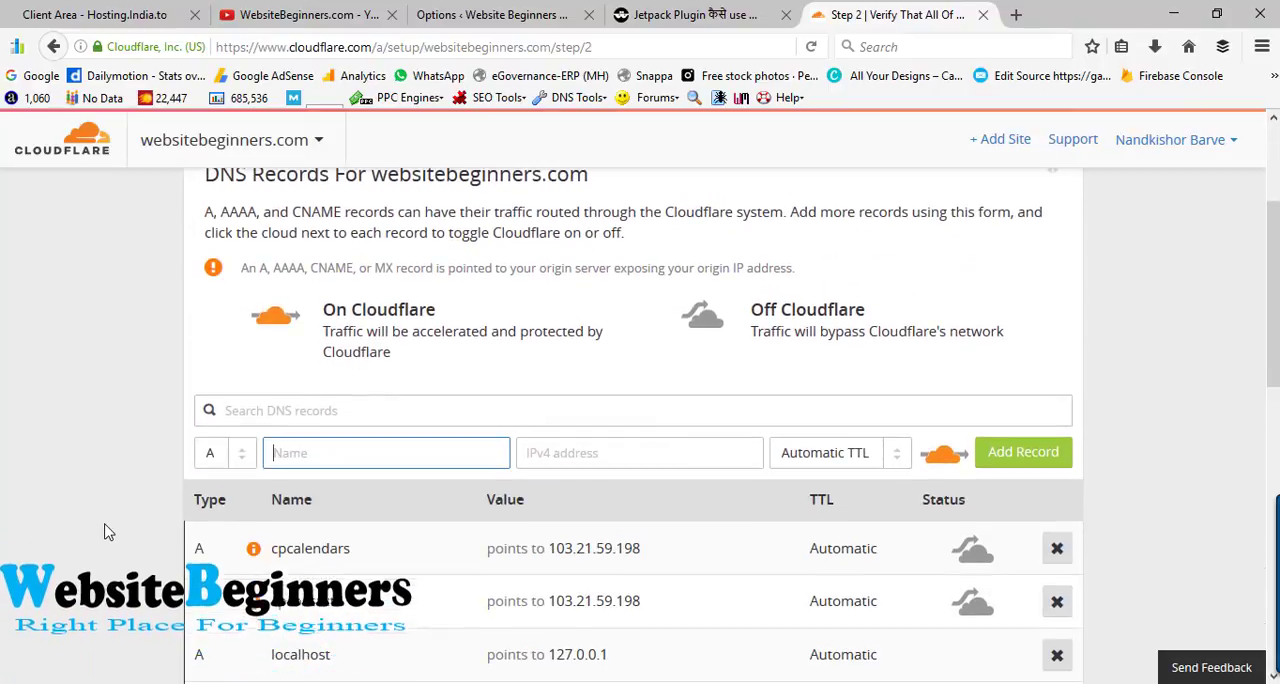
- Enter subdomian as the name of a new A record for websitebeginners.com
click(374, 450)
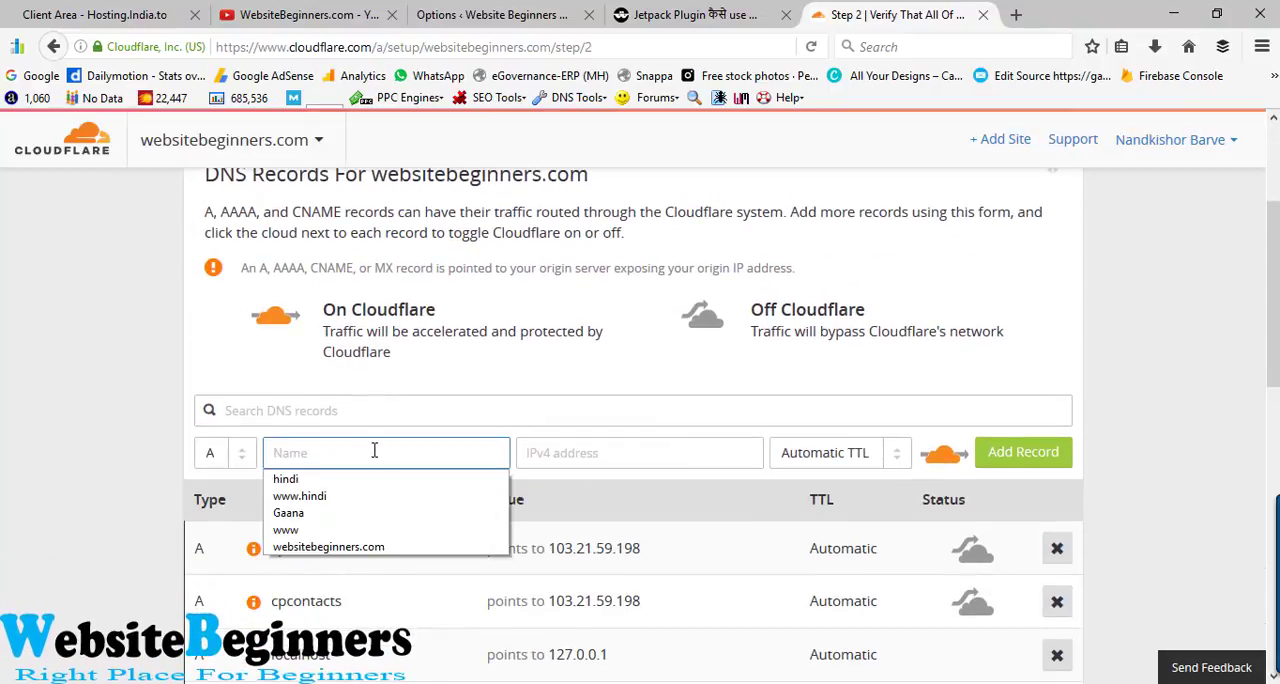
click(374, 450)
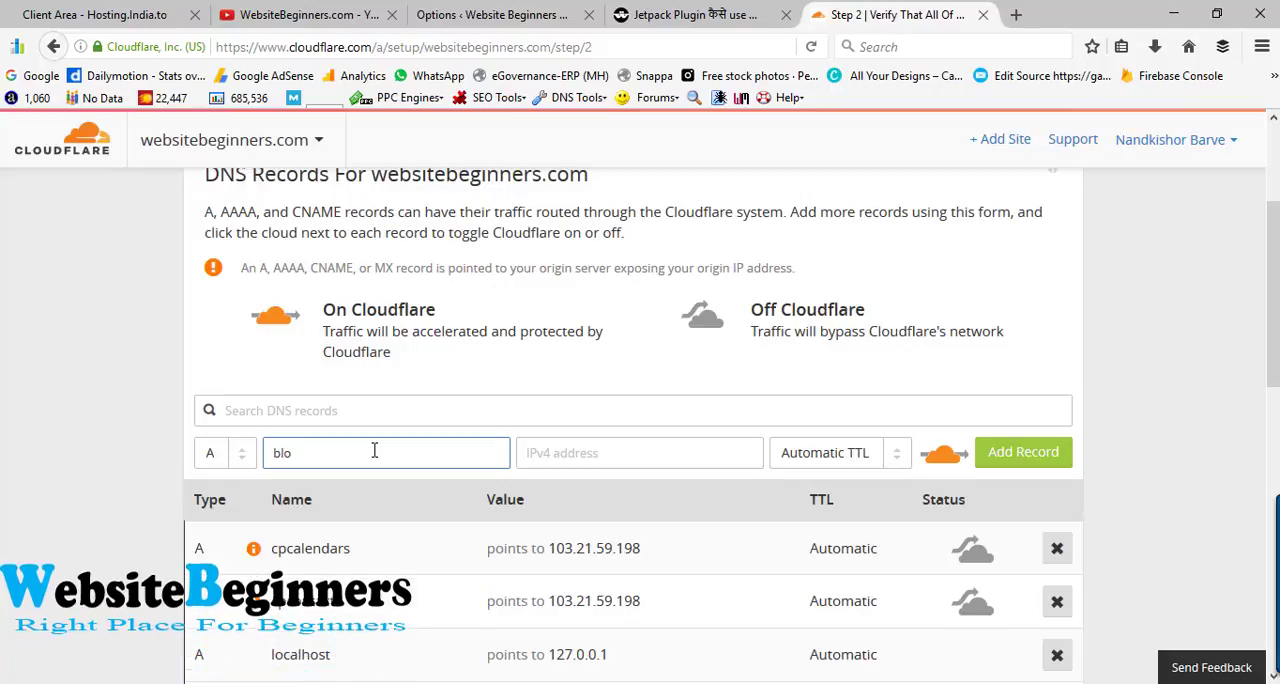
key(BackSpace)
key(BackSpace)
key(BackSpace)
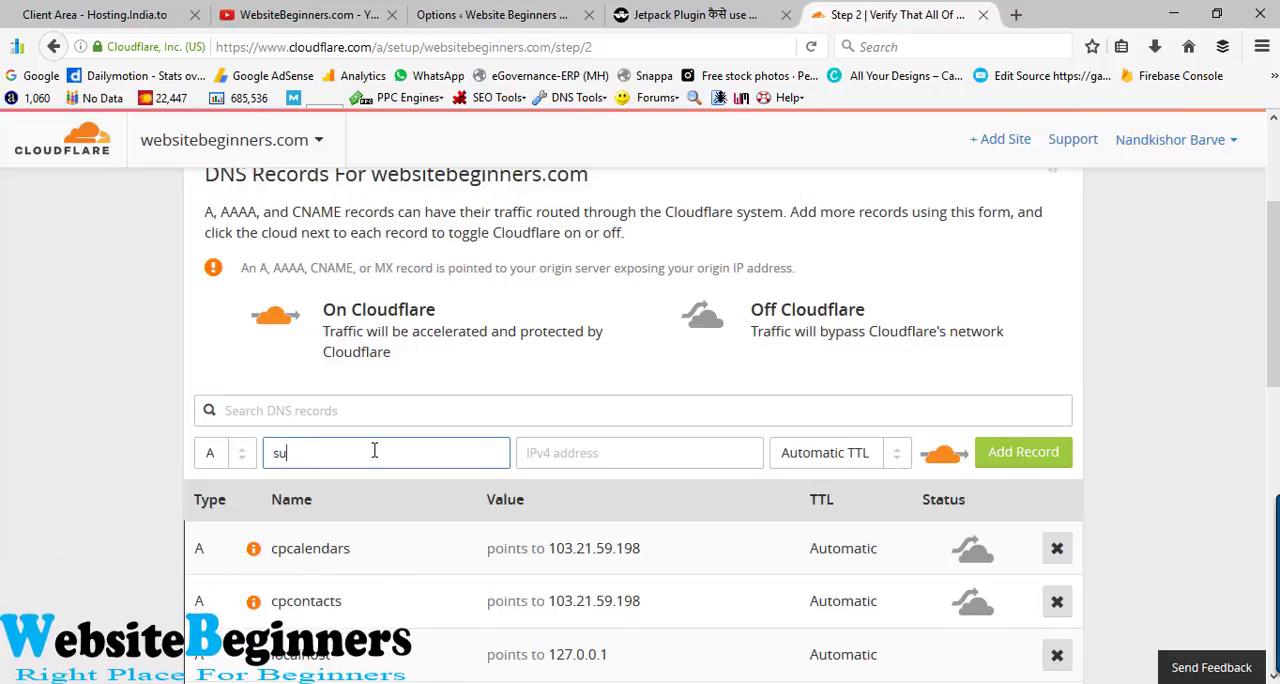
text(subdomian)
- Review the available record types, the IP address of the cpcalendars record and the IPv4 address suggestions for the new record
click(213, 455)
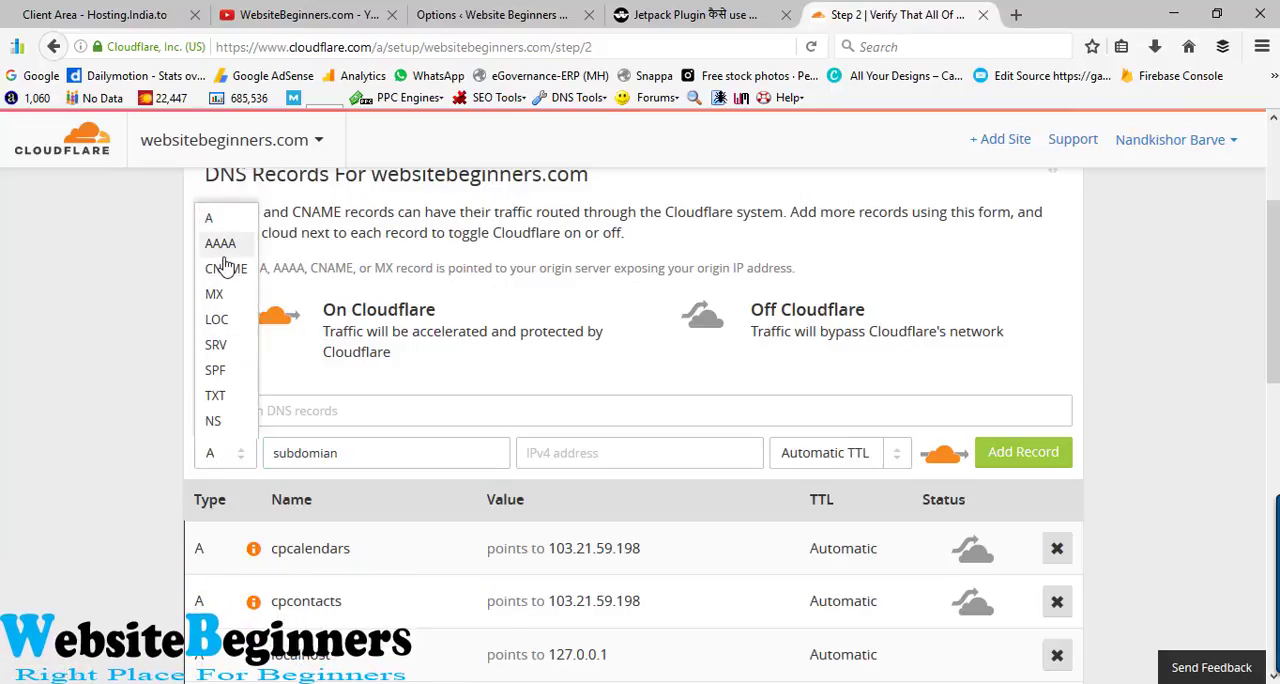
click(130, 350)
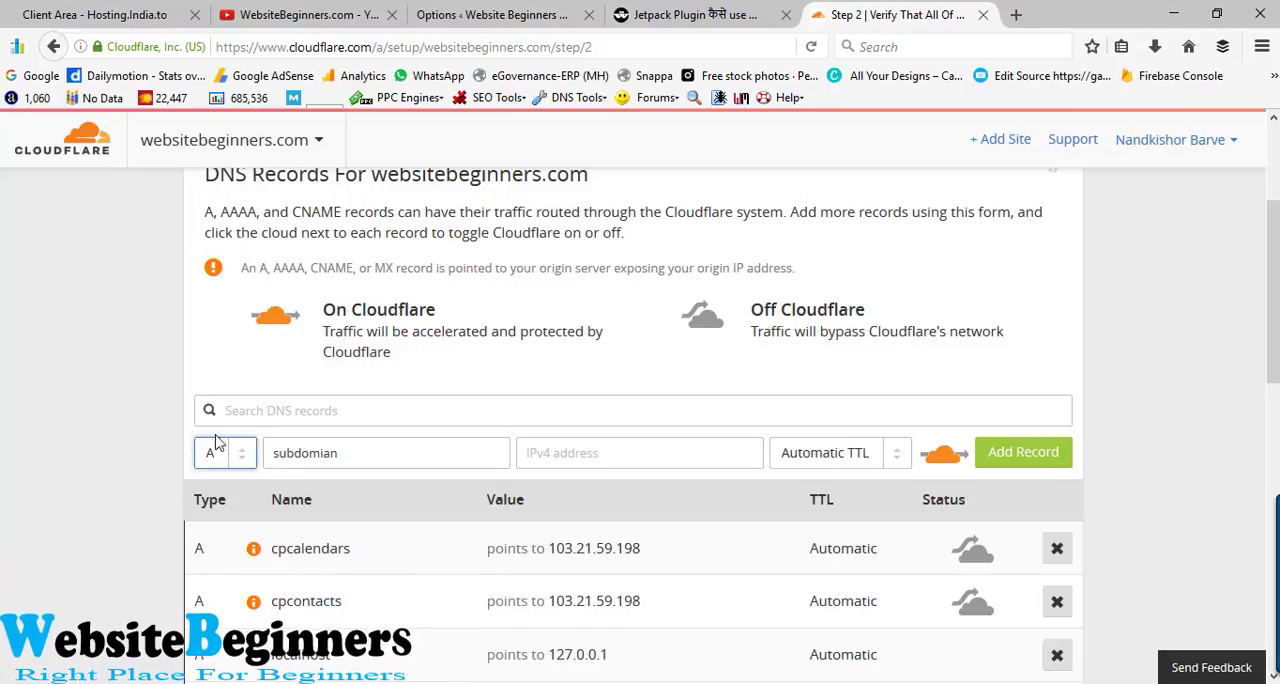
click(351, 458)
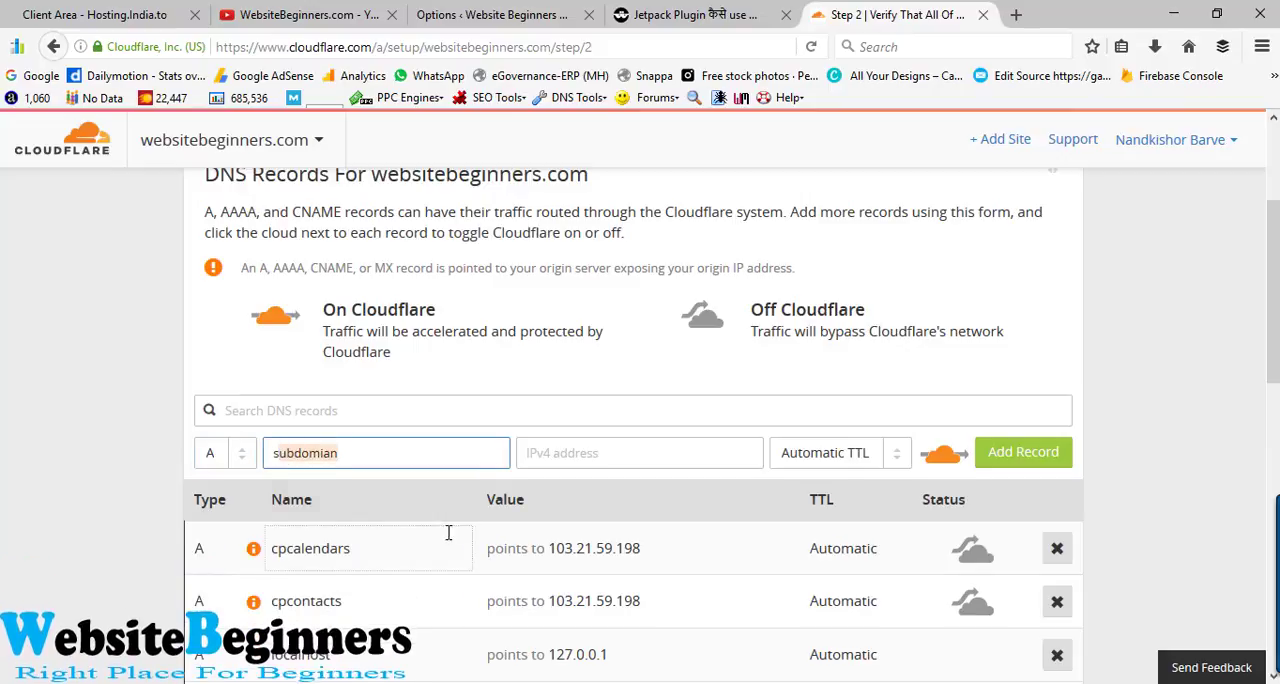
drag(546, 548, 654, 552)
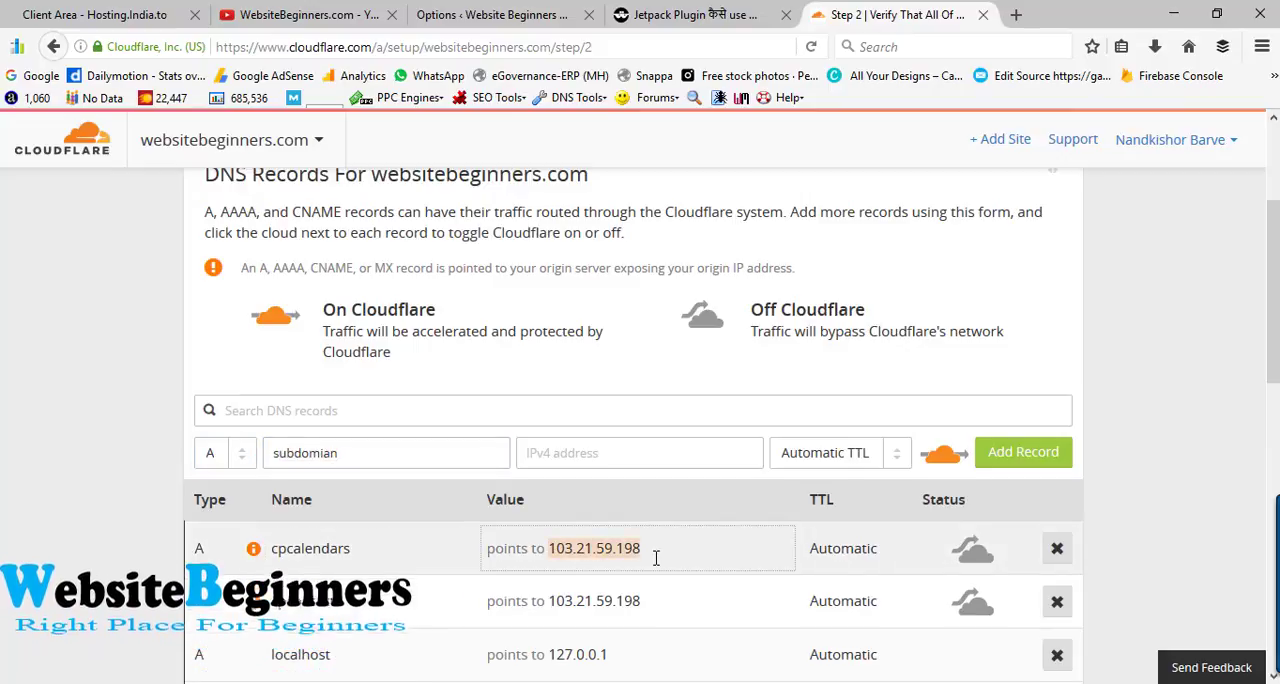
click(596, 456)
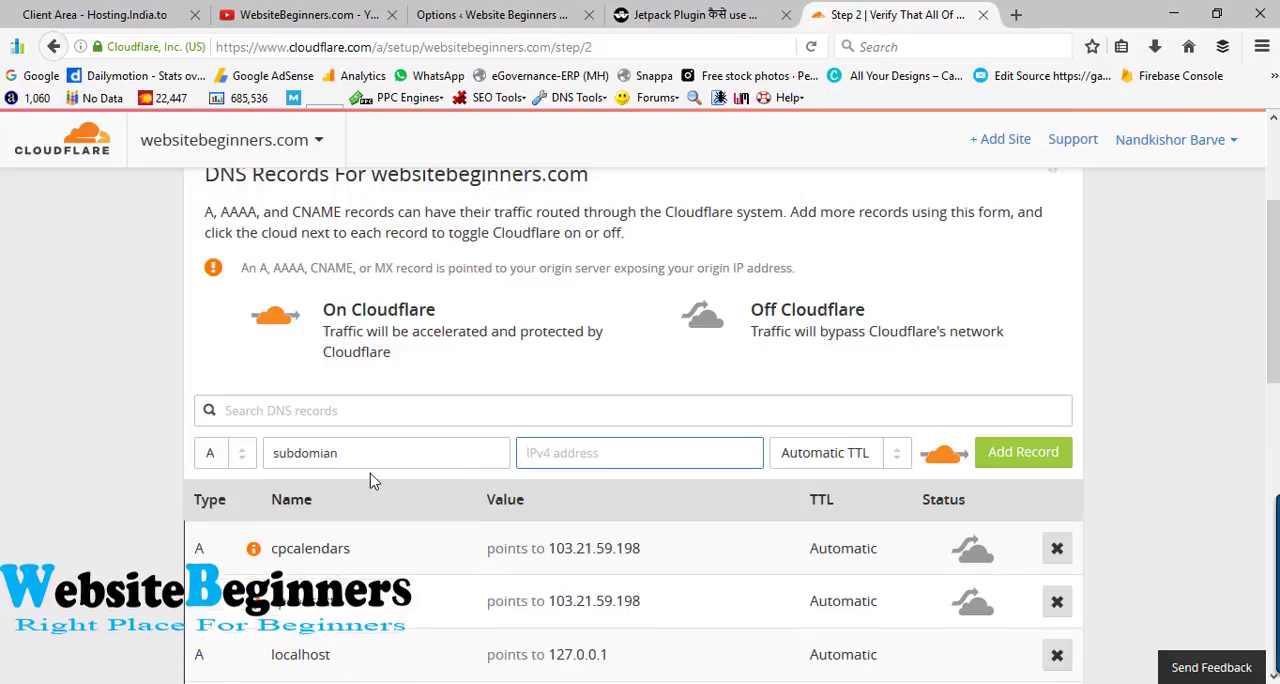
click(573, 459)
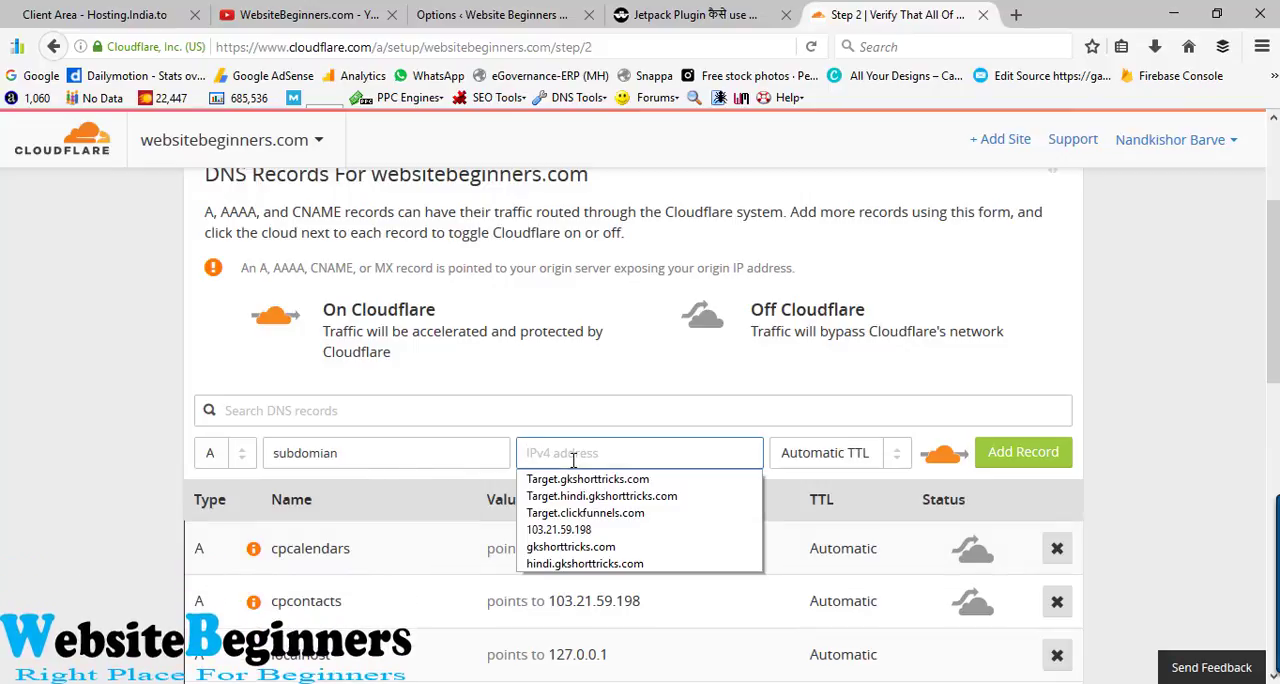
click(573, 460)
click(1212, 434)
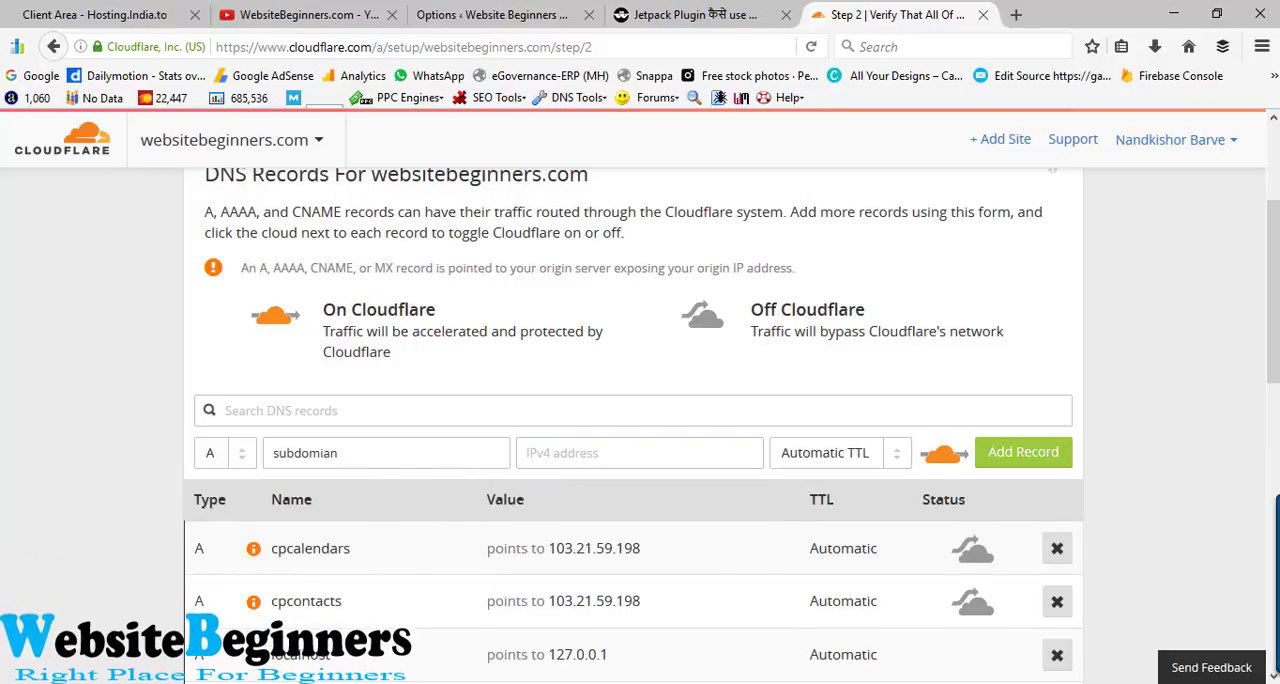
- Change the new record's type to CNAME and set its domain name to websitebeginners.com
click(236, 455)
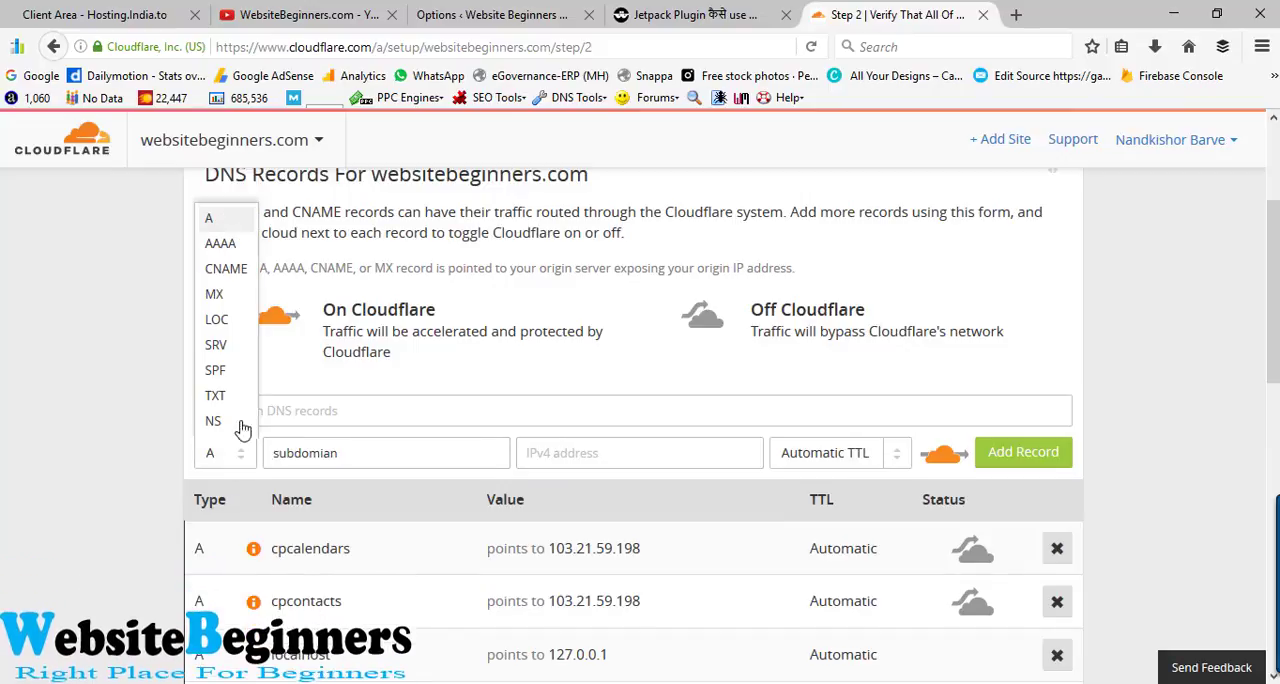
click(240, 284)
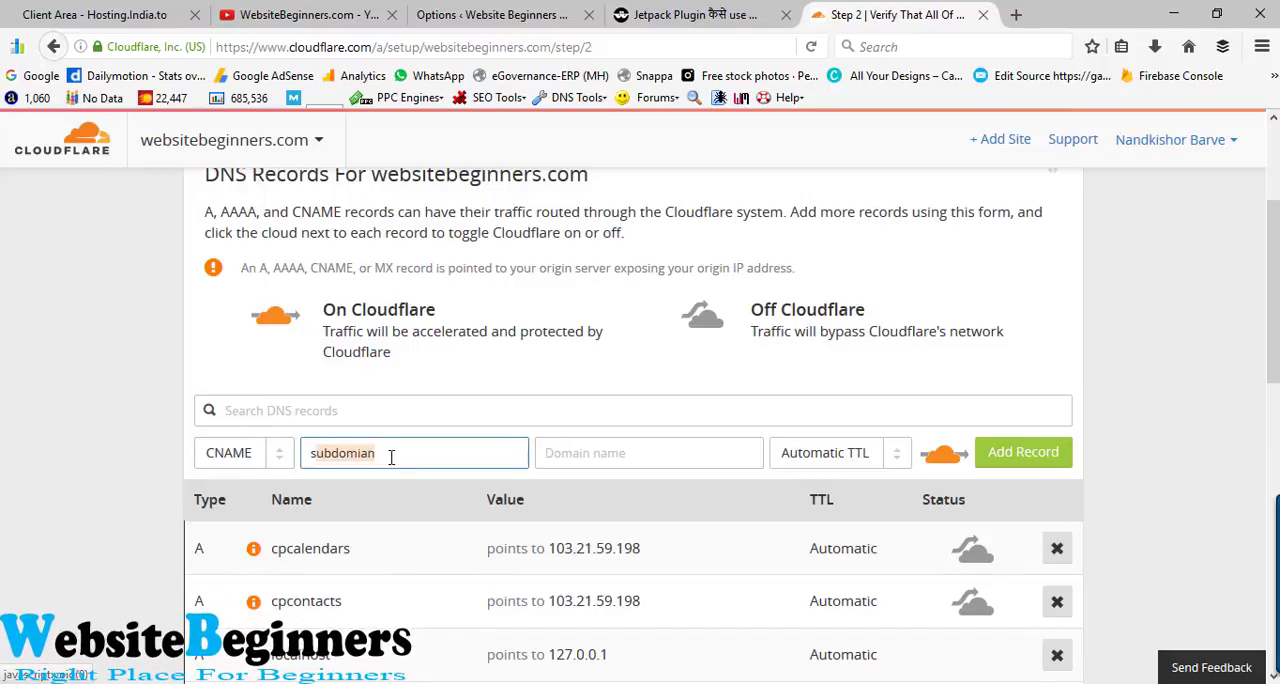
click(650, 460)
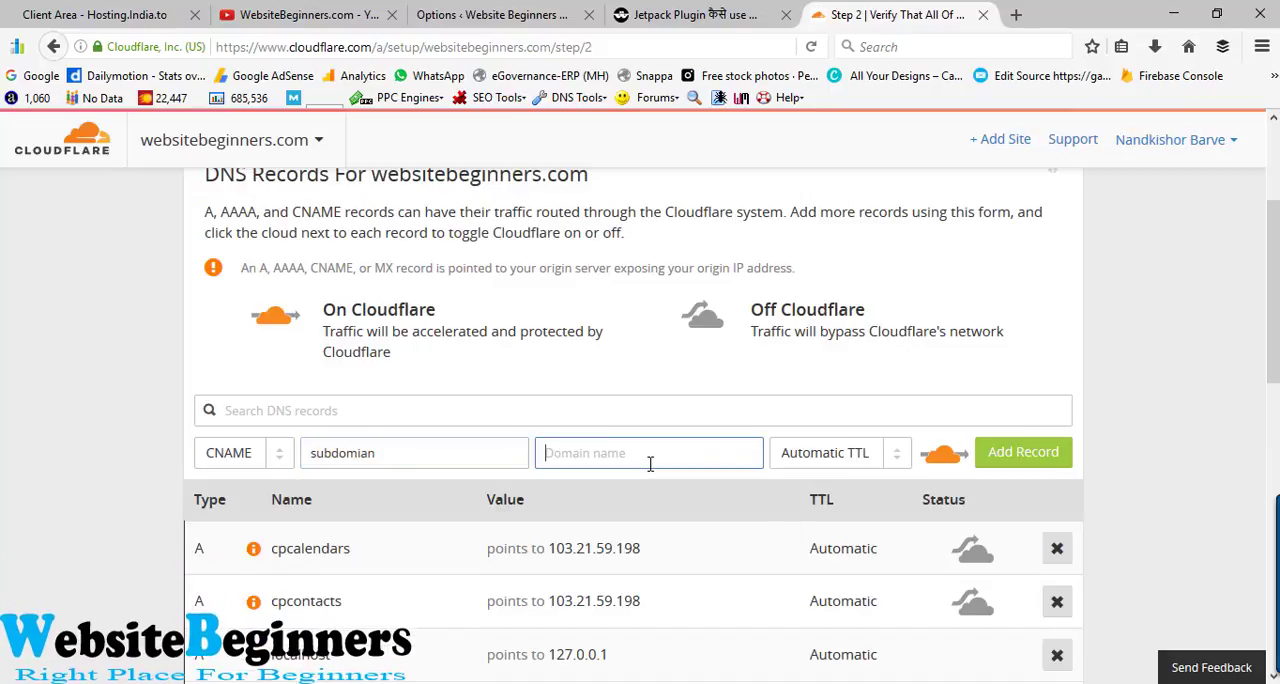
text(w)
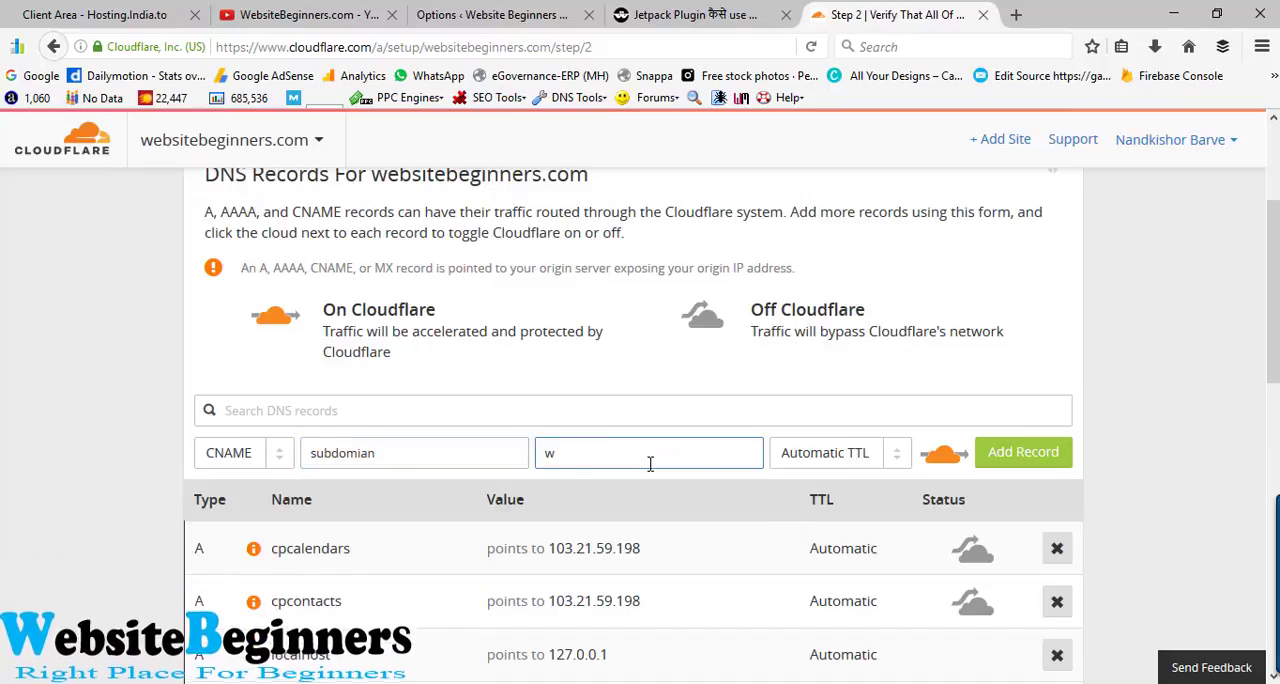
text(ebsite)
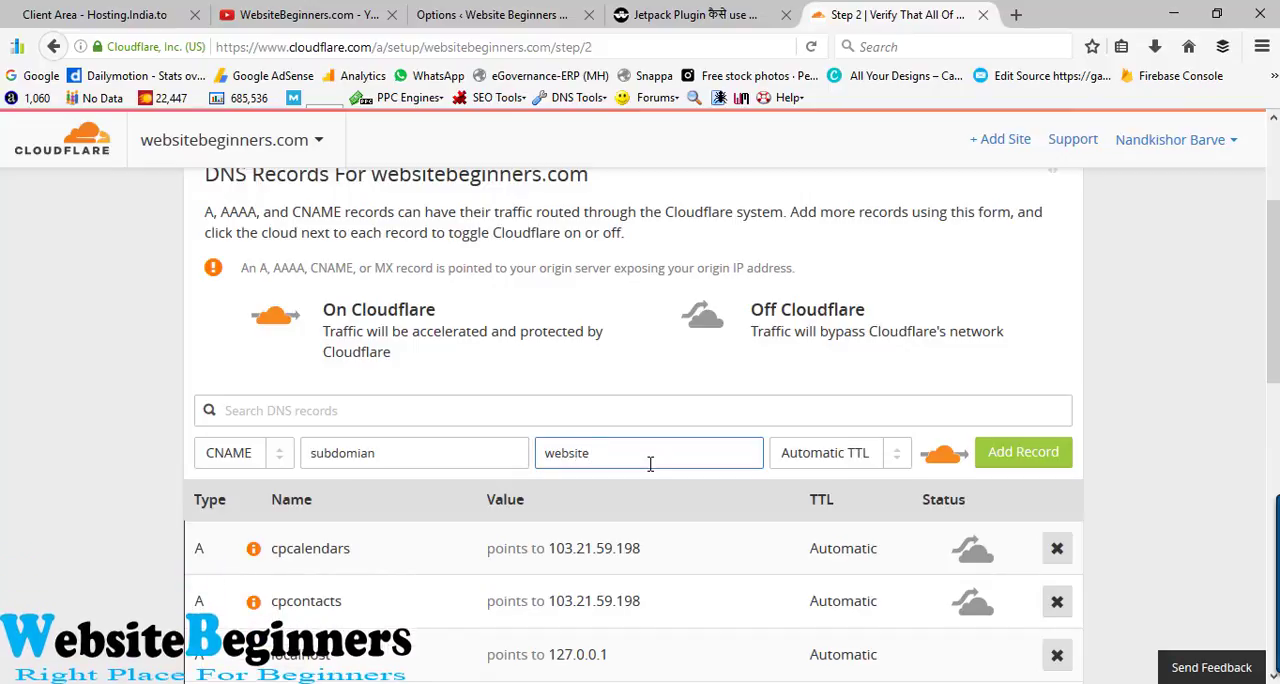
text(beginners.com)
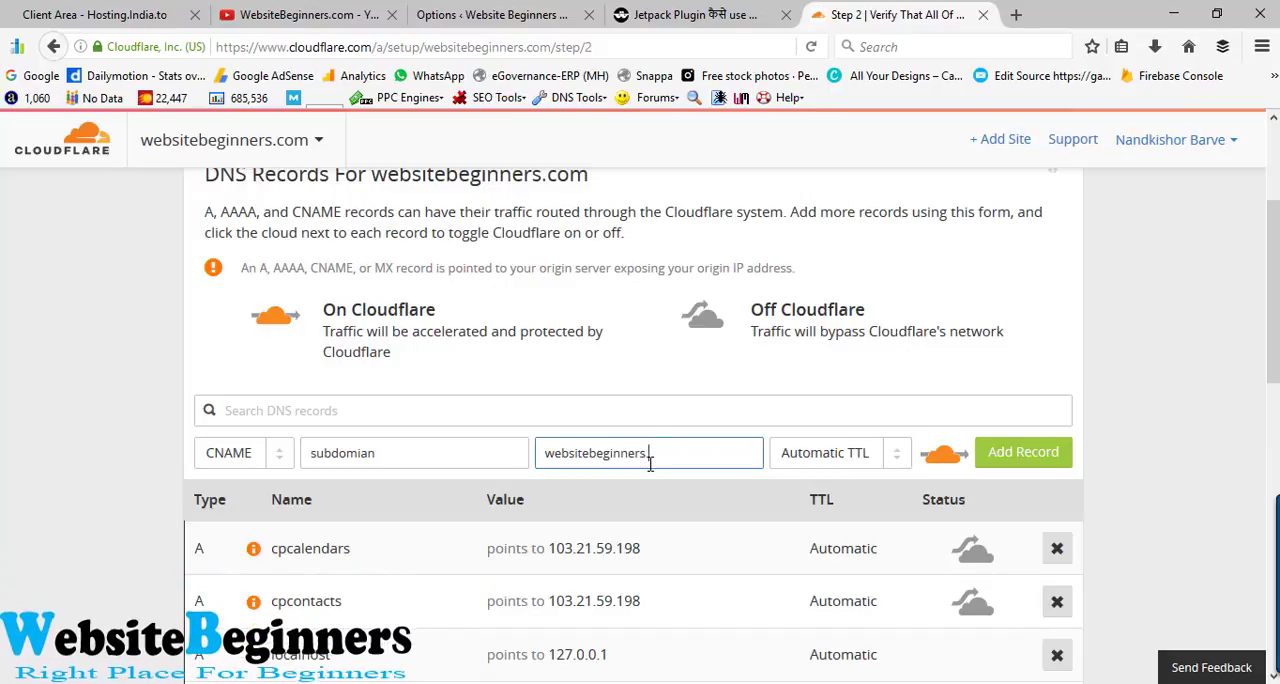
- Turn Cloudflare routing off for the new CNAME record and turn it back on
click(943, 458)
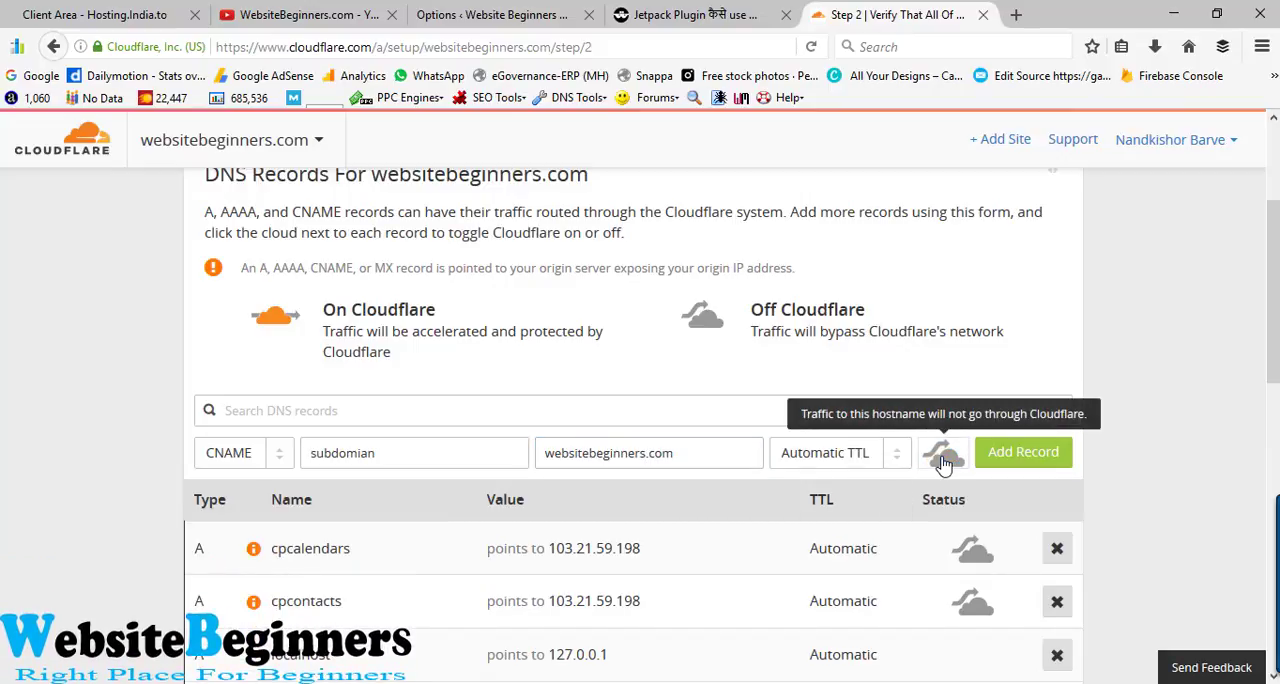
click(943, 458)
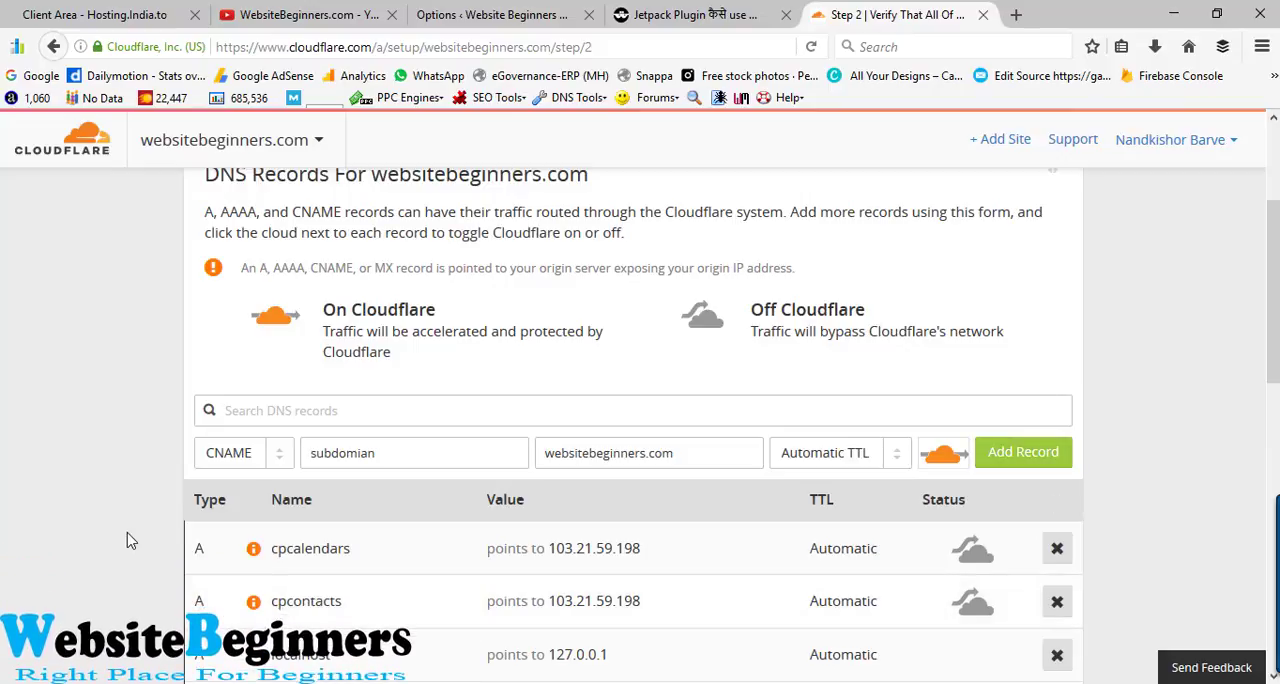
- Clear the name and domain value of the new CNAME record and change its type back to A
drag(386, 452, 263, 452)
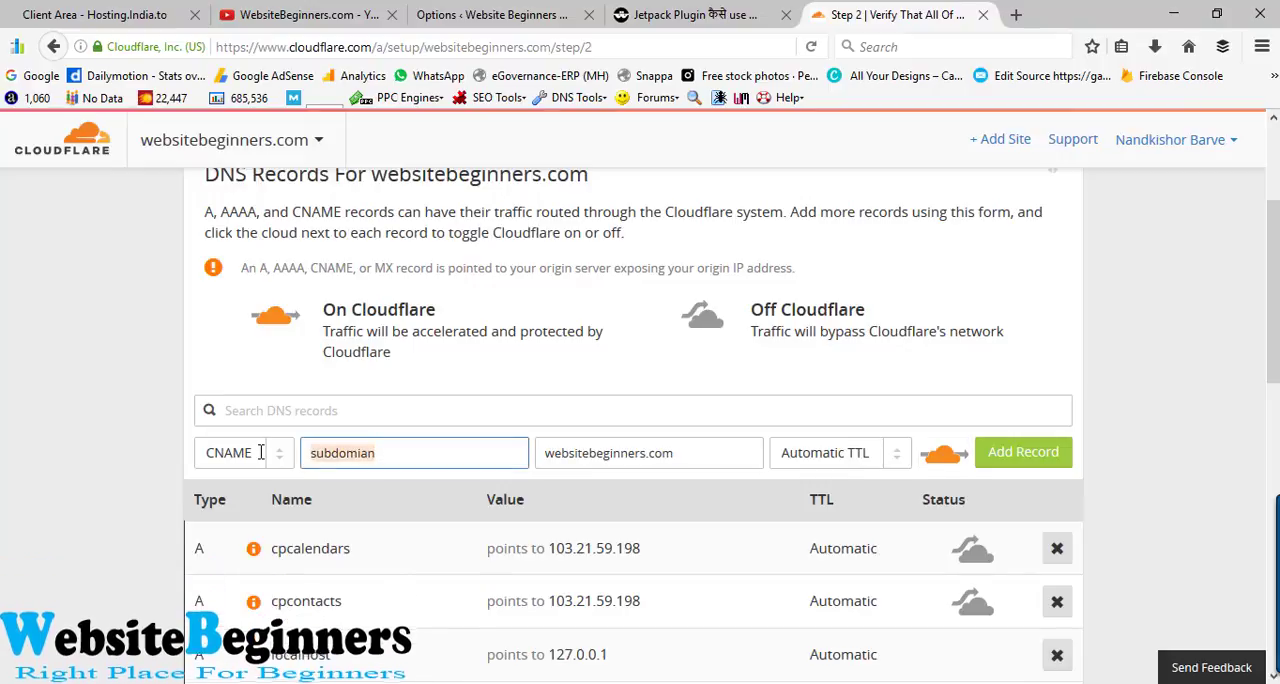
key(BackSpace)
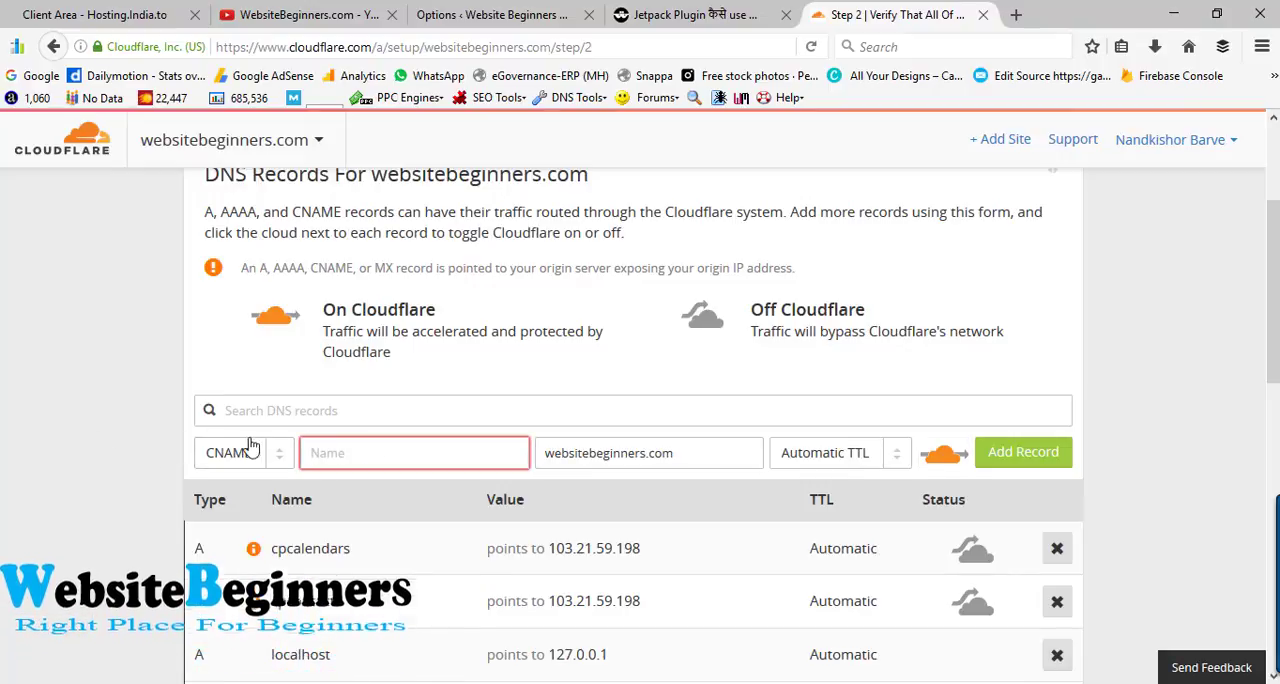
click(272, 453)
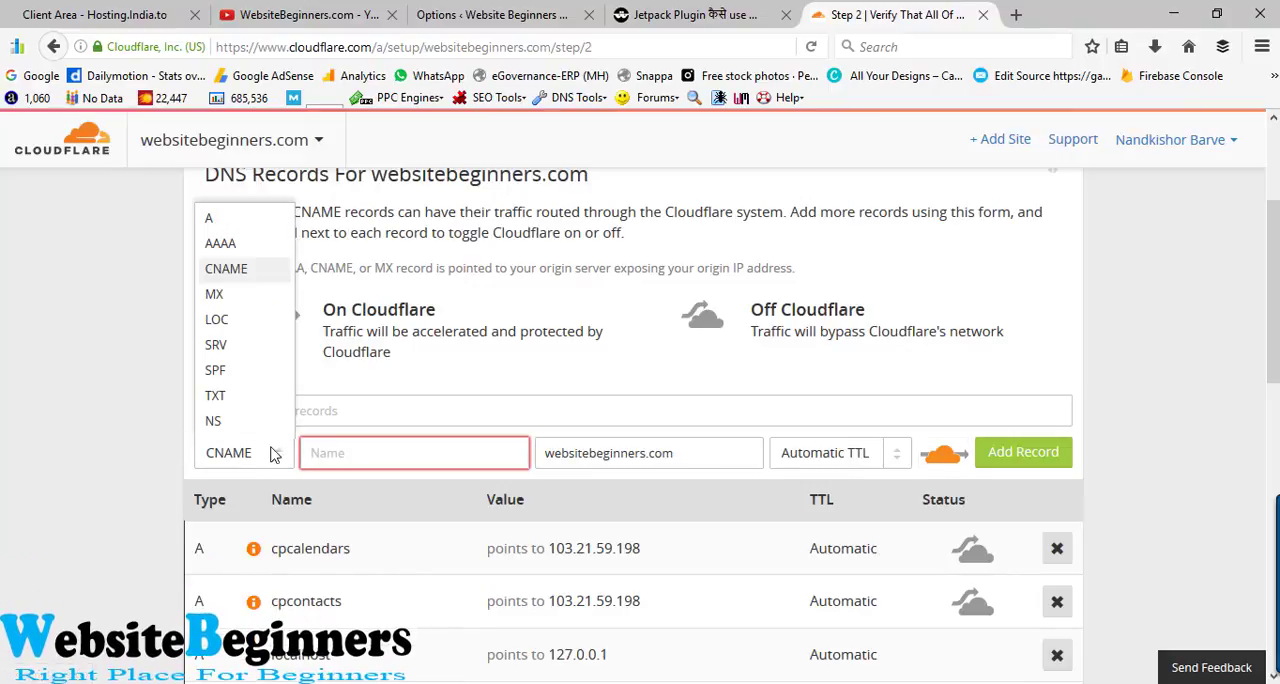
click(250, 218)
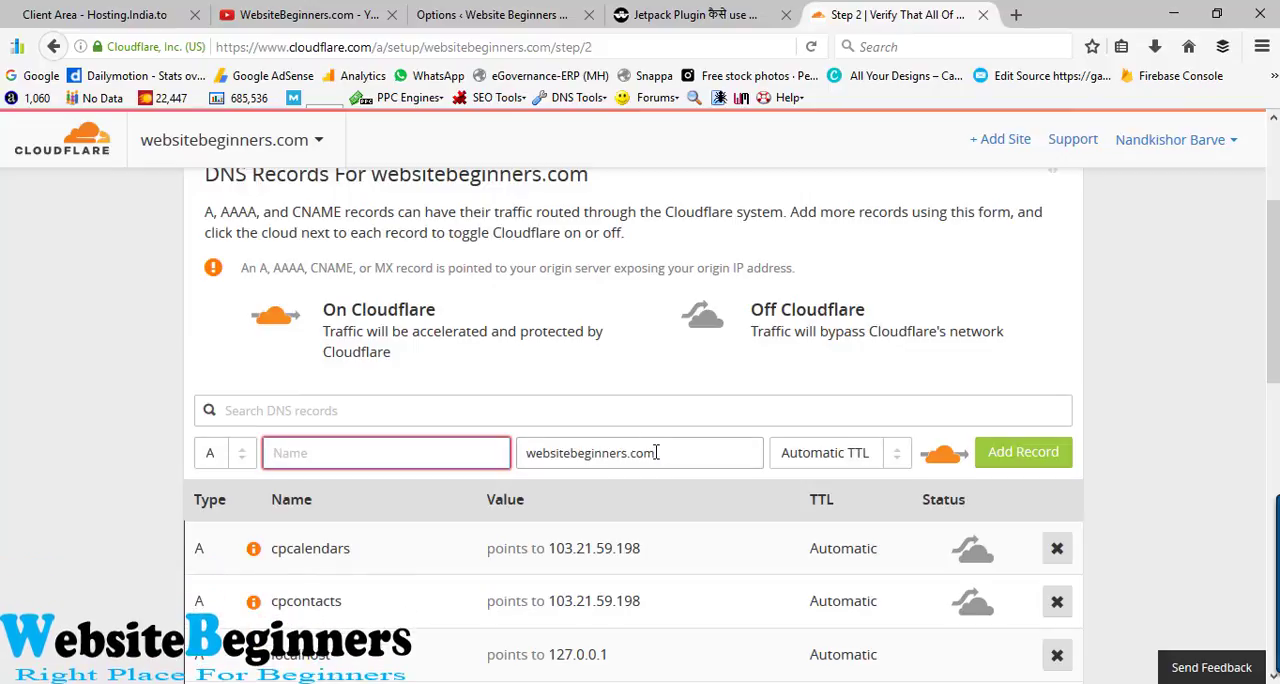
drag(656, 453, 519, 458)
key(BackSpace)
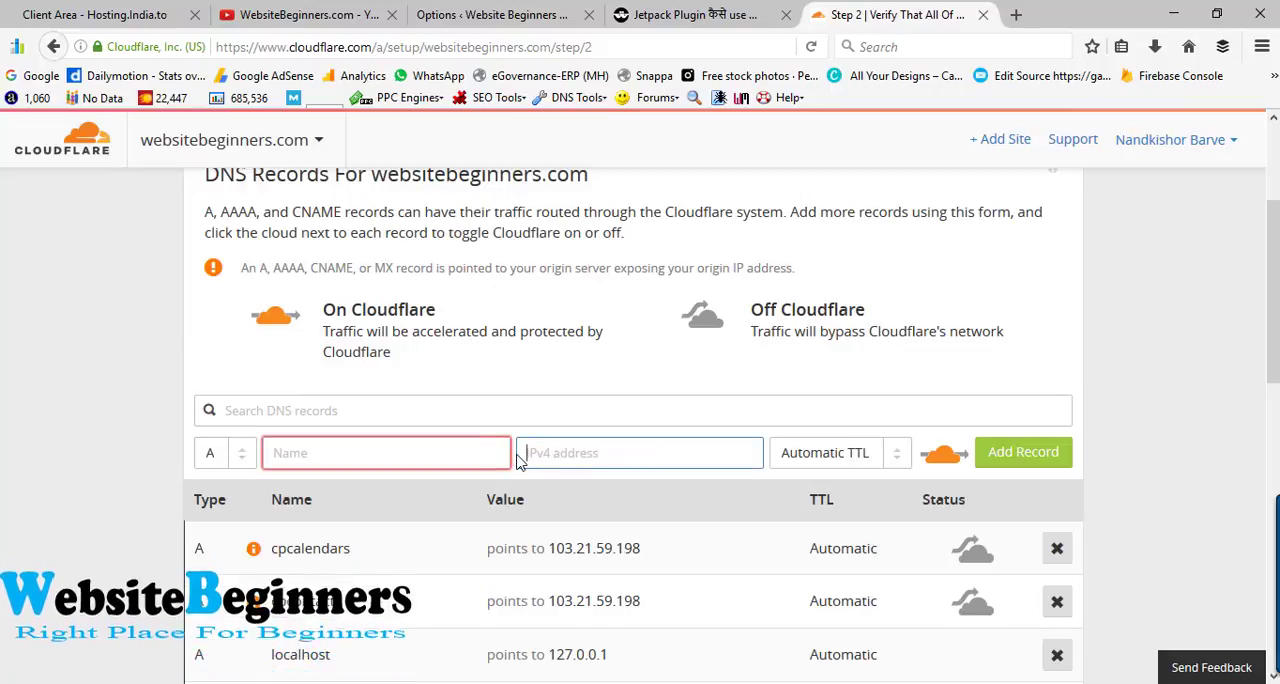
click(110, 431)
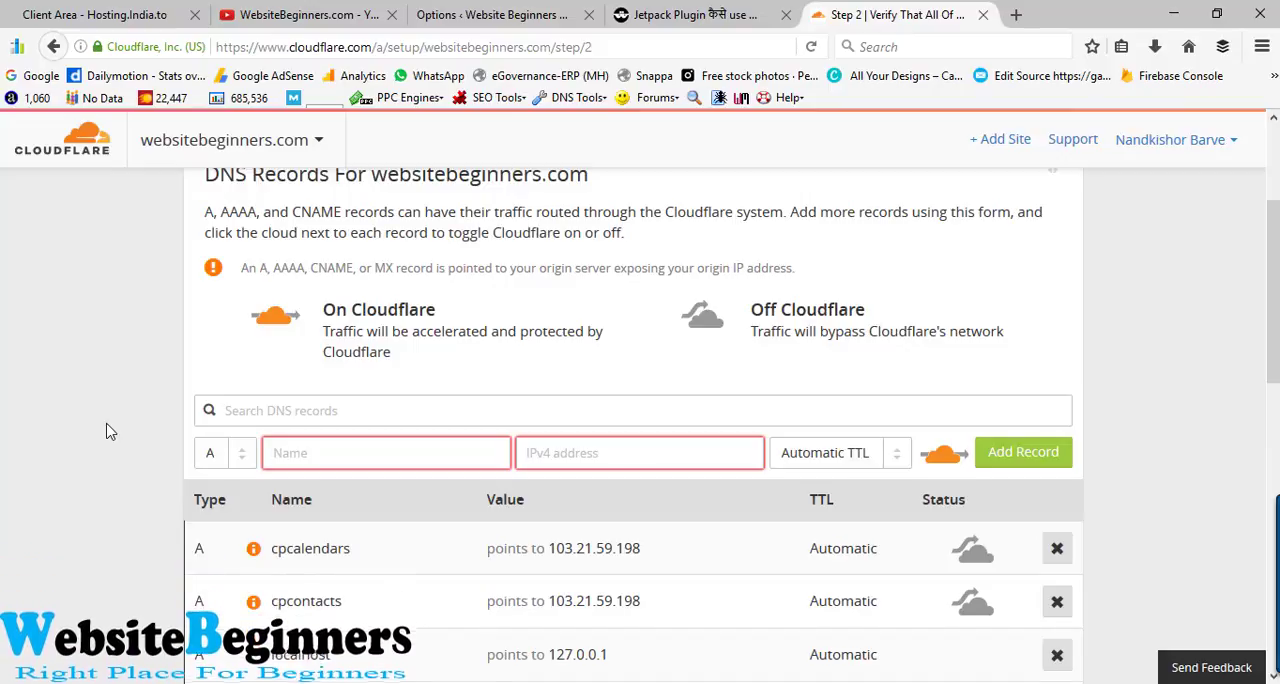
- Accept the DNS records of websitebeginners.com and review the Cloudflare plans on offer
scroll(166, 526, down, 10)
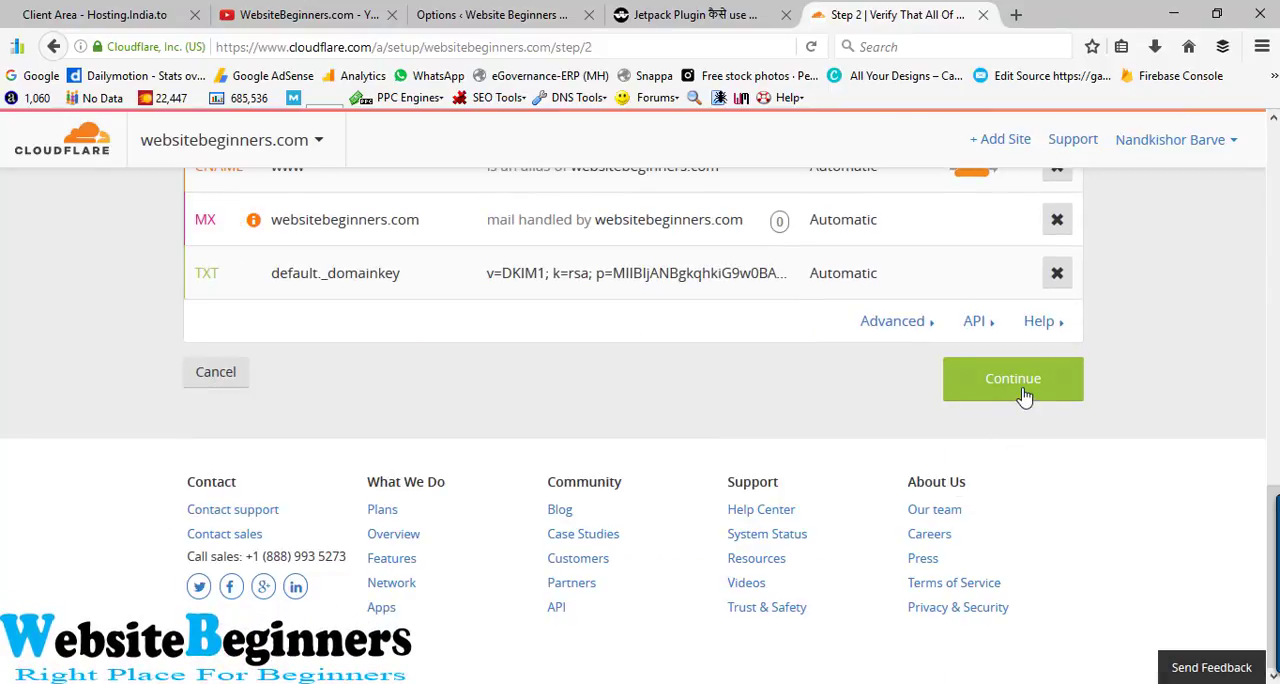
click(1017, 390)
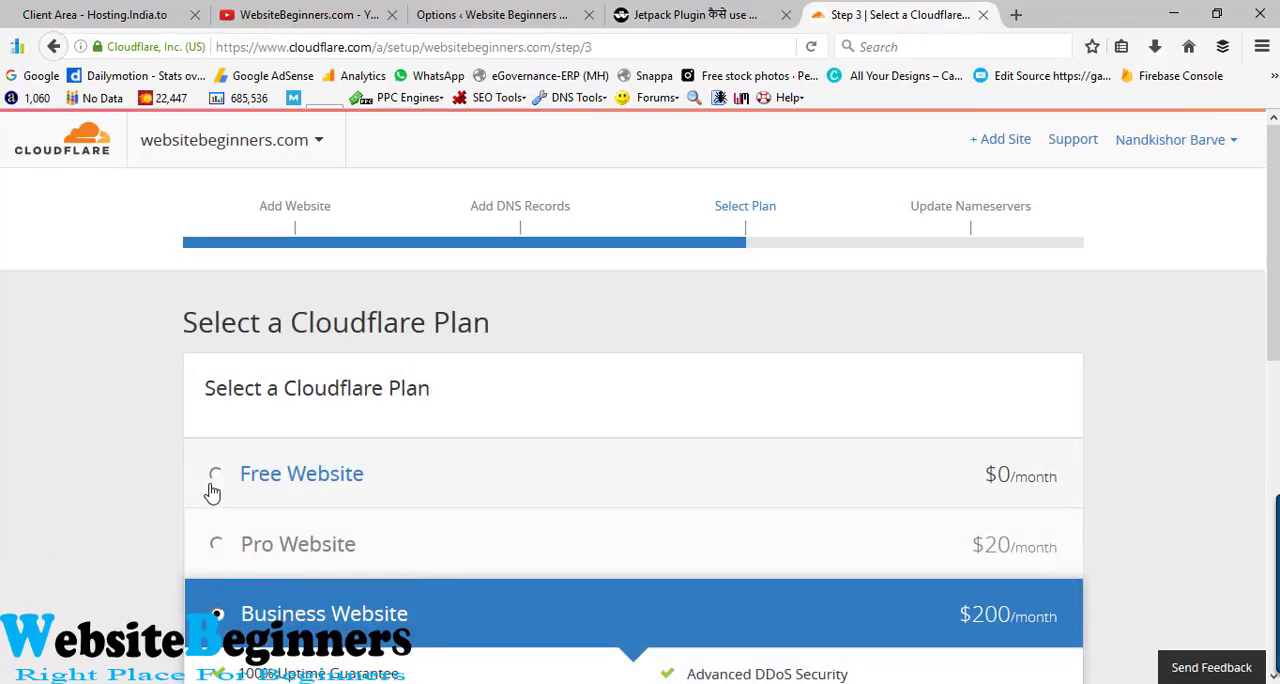
scroll(157, 520, down, 2)
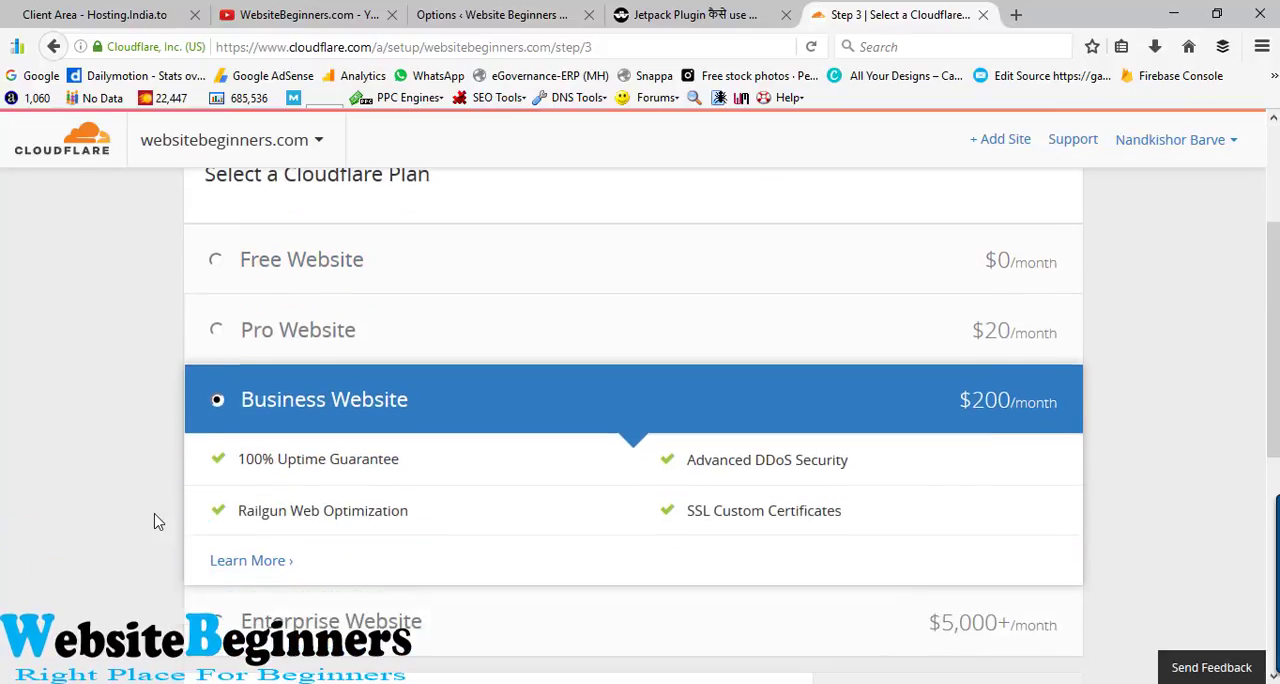
scroll(155, 520, down, 3)
scroll(155, 520, up, 4)
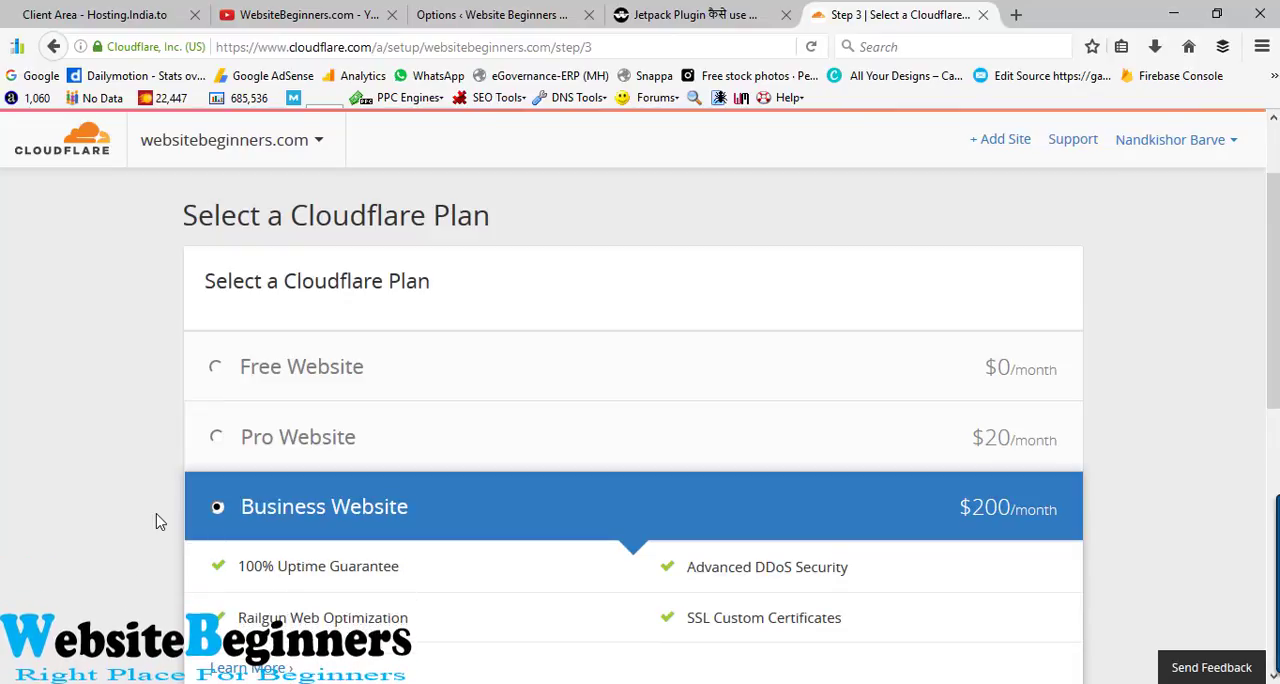
- Choose the Free Website plan and continue to the nameserver change
click(216, 368)
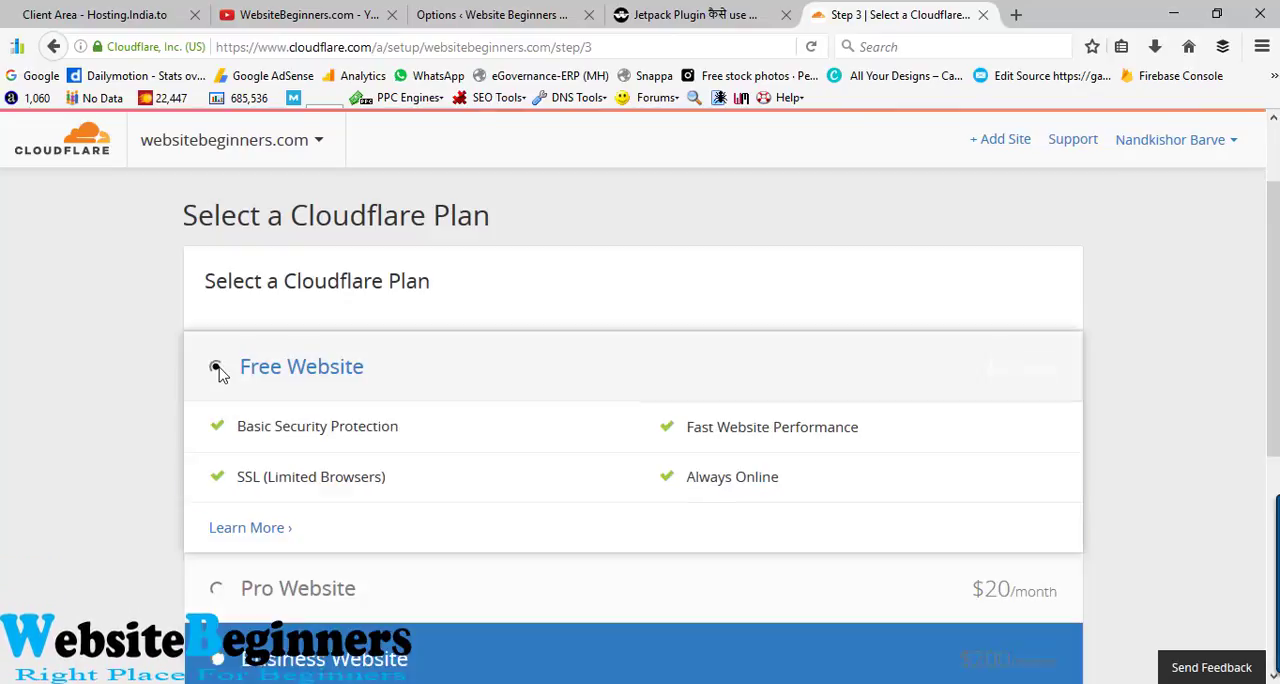
scroll(23, 474, down, 4)
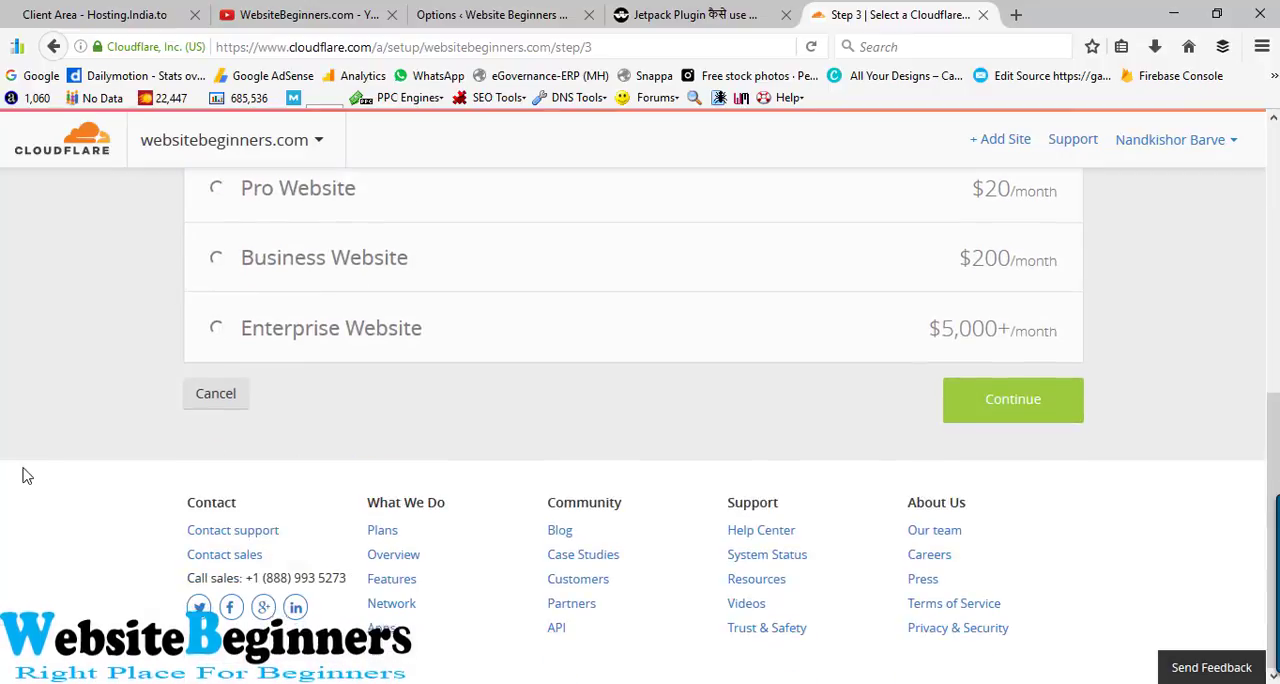
click(978, 406)
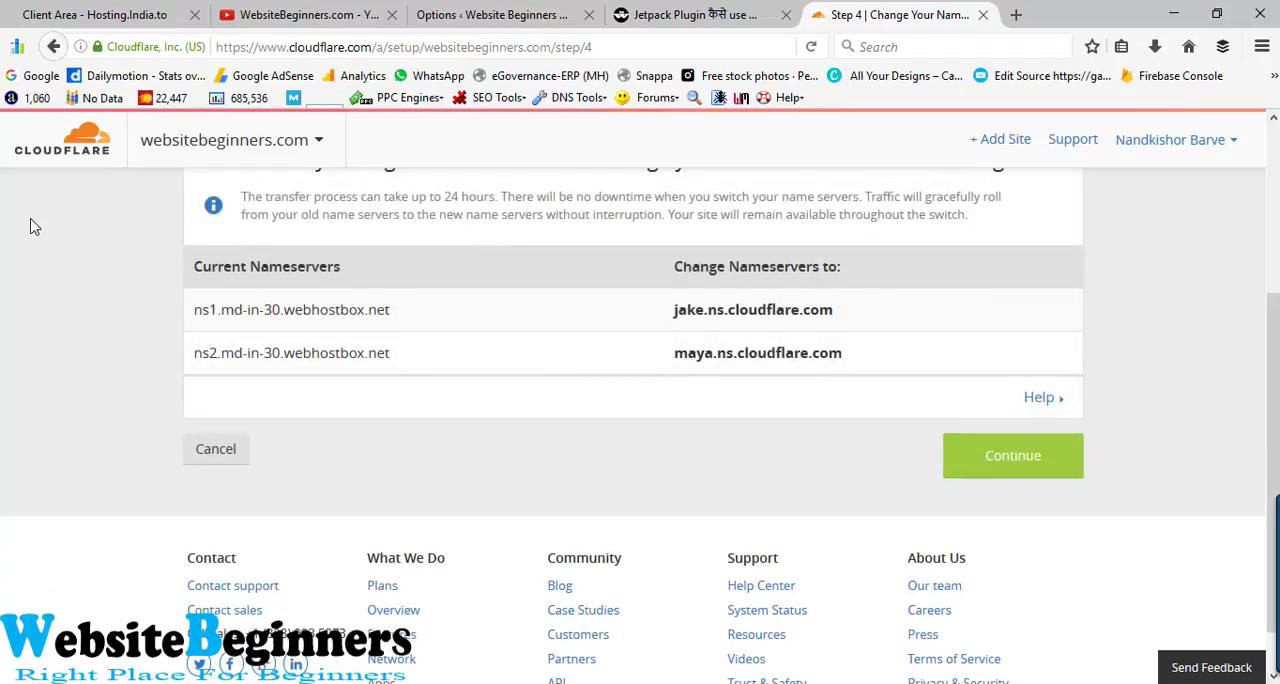
- Compare the site's current nameservers with the Cloudflare replacements and read the note on how long the transfer takes
scroll(30, 227, up, 2)
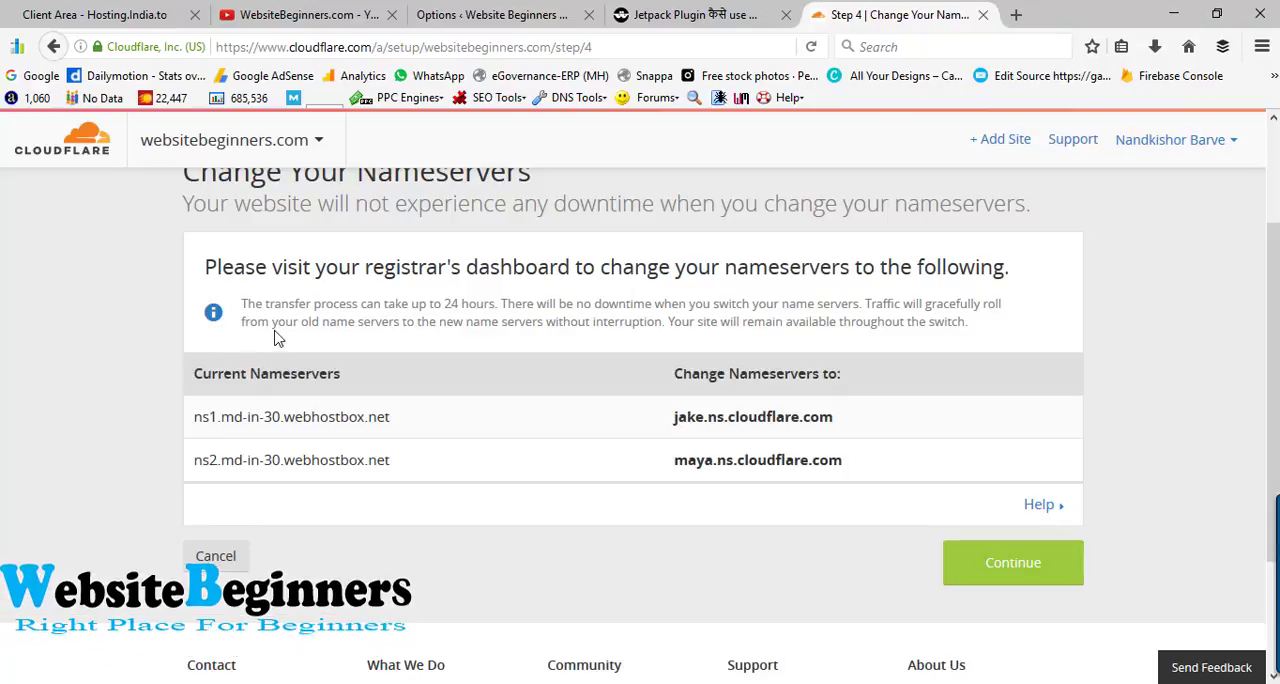
drag(392, 427, 193, 414)
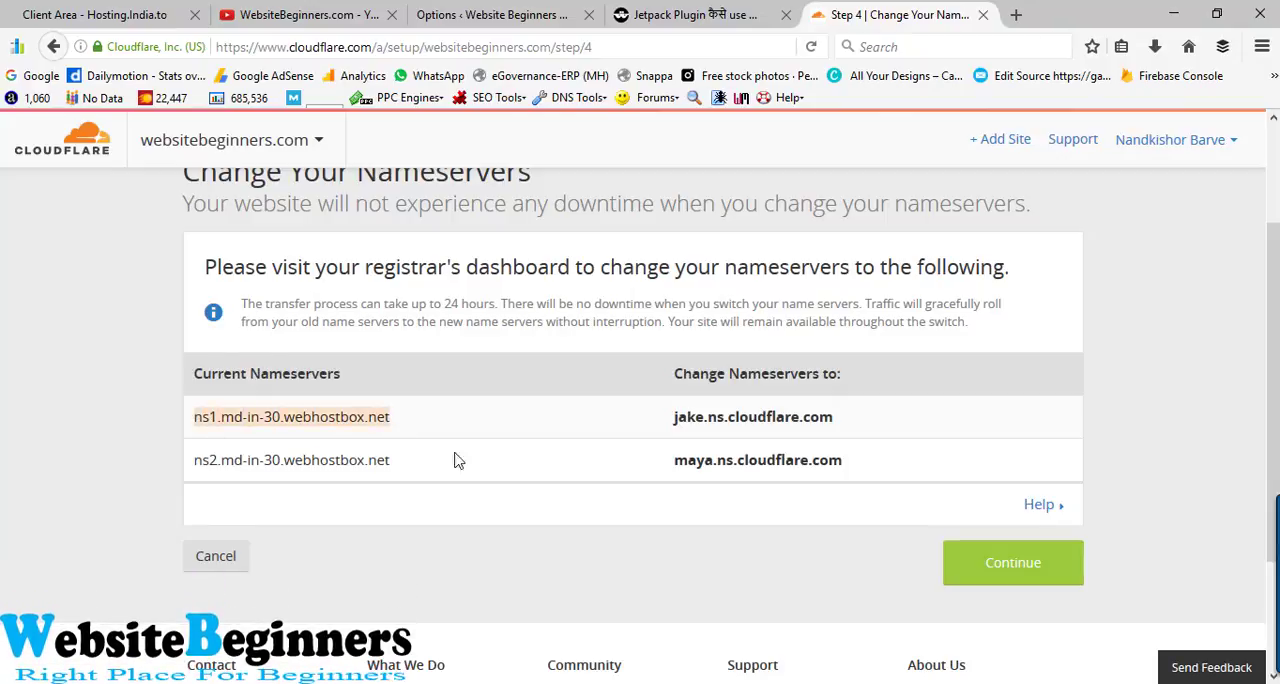
drag(665, 425, 870, 420)
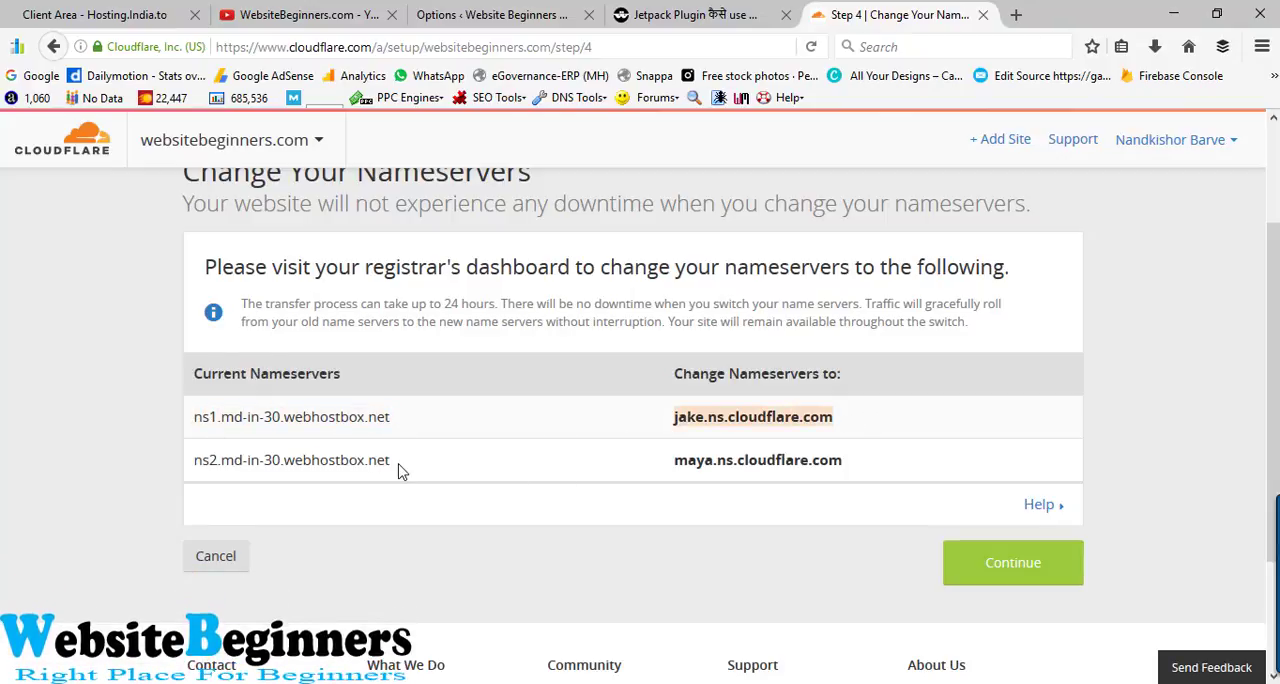
drag(398, 471, 150, 476)
drag(672, 461, 869, 466)
click(110, 488)
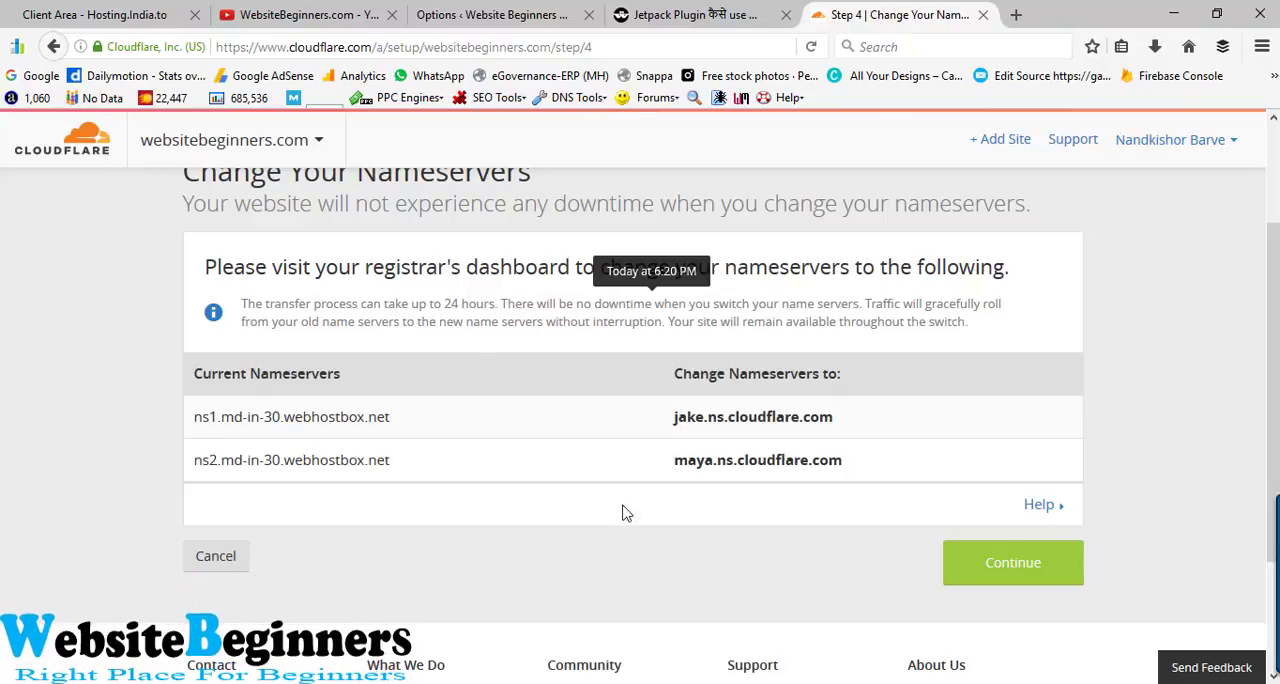
drag(450, 305, 532, 306)
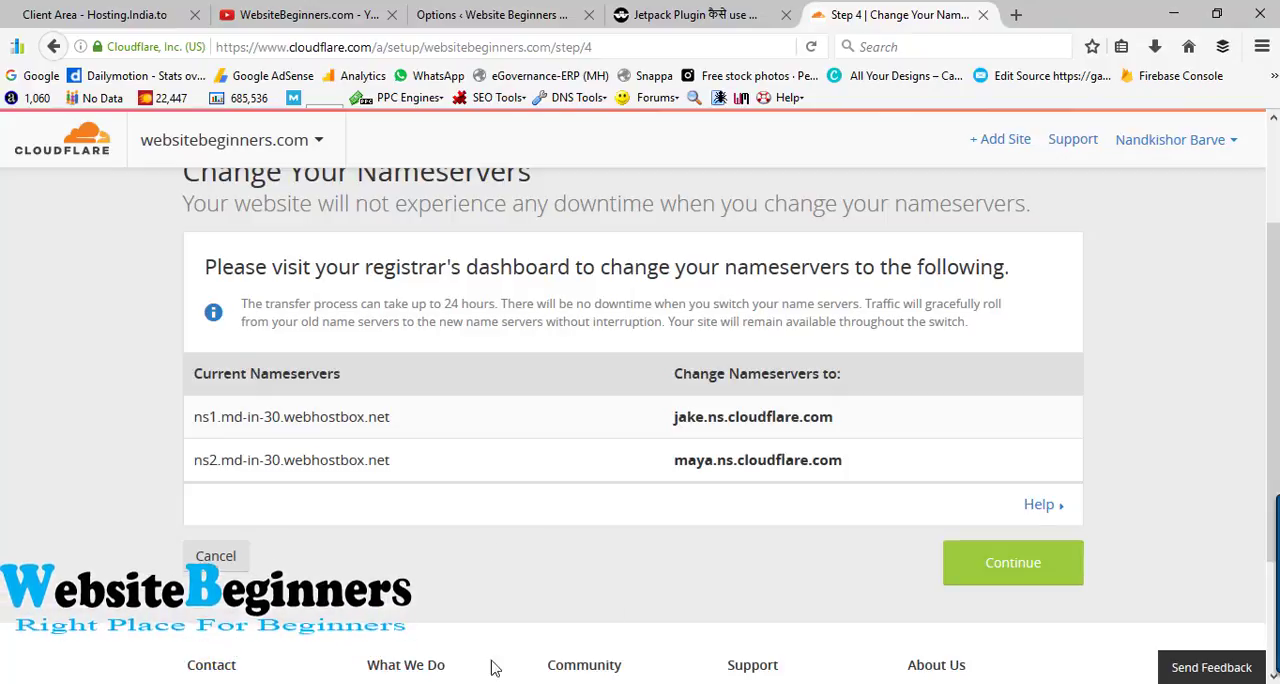
- Switch to the Hosting.India.to client area and open nameserver management for websitebeginners.com
click(44, 8)
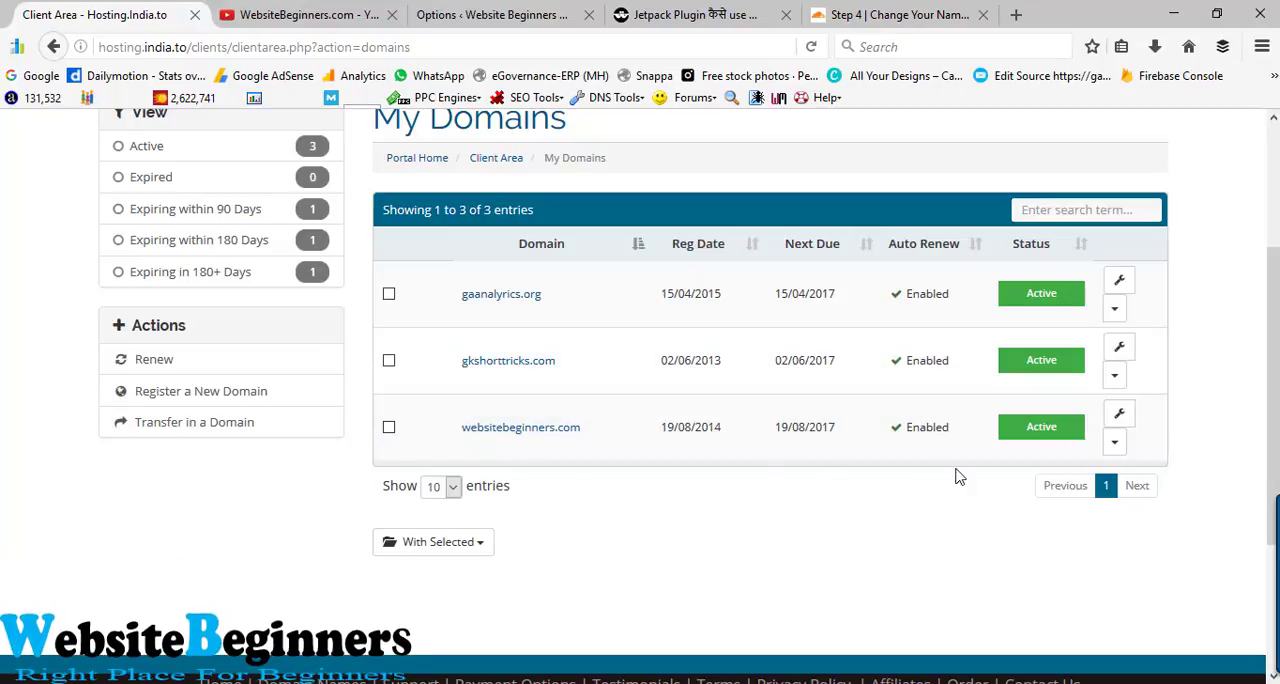
click(1117, 443)
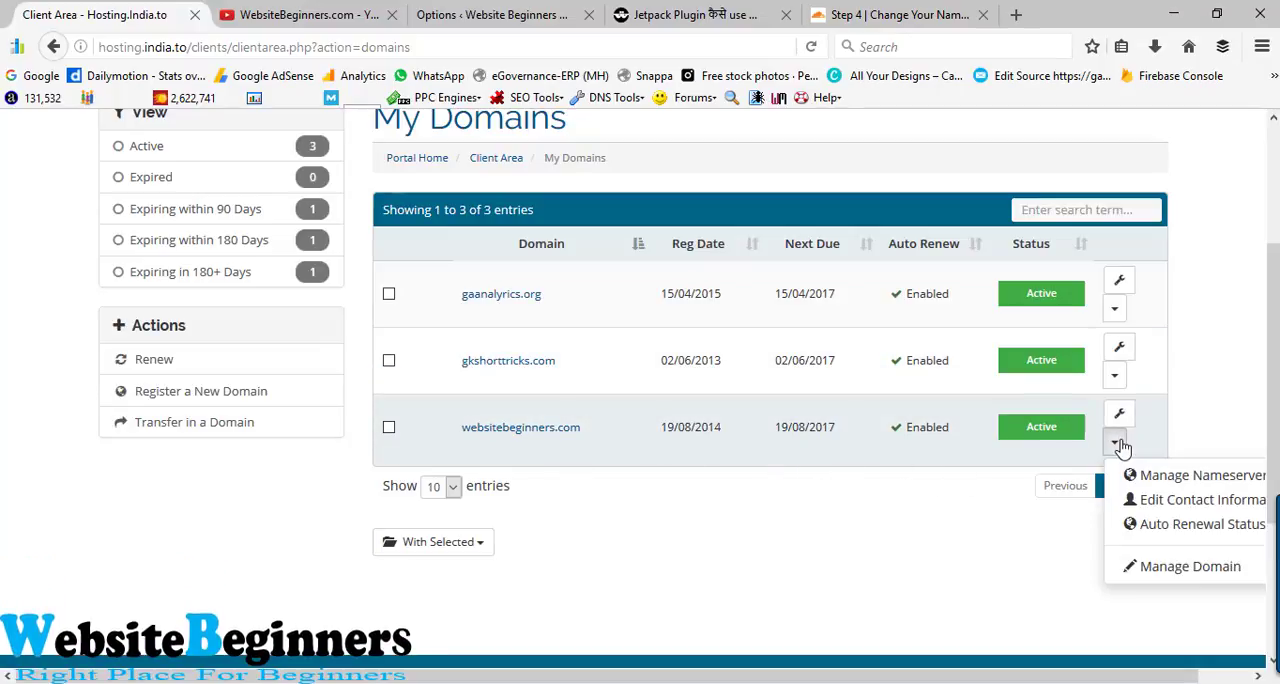
click(1178, 480)
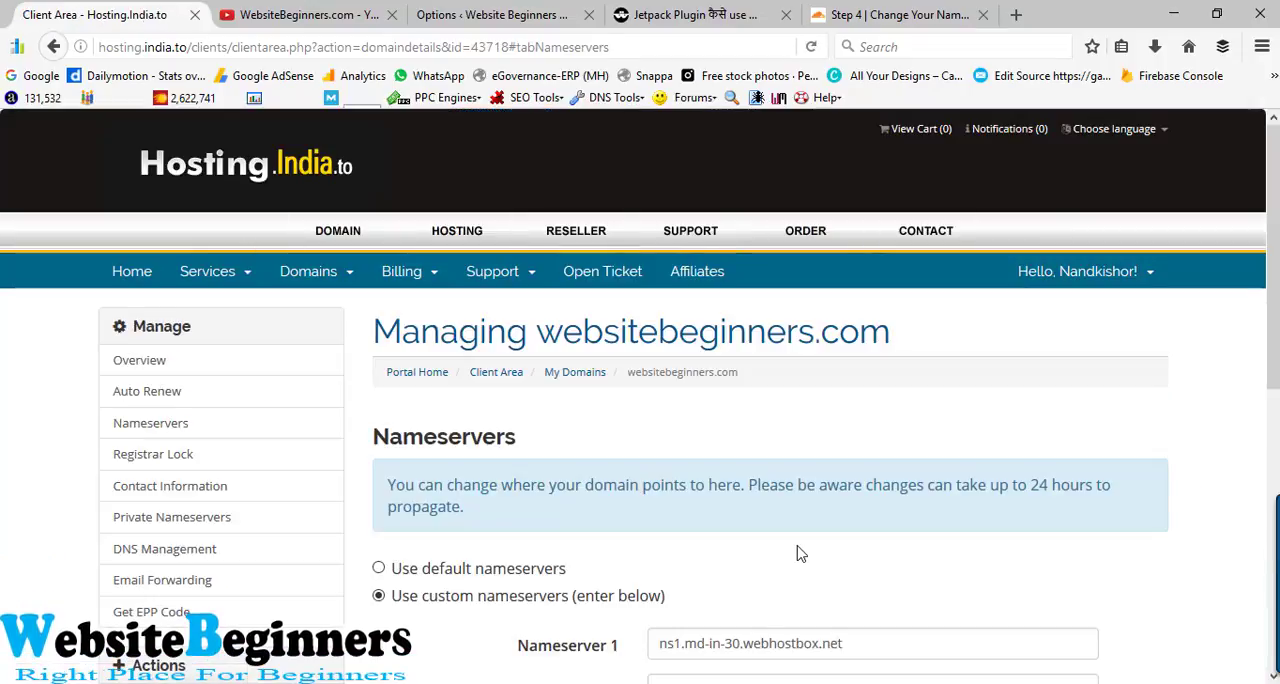
- Replace Nameserver 1 of websitebeginners.com with jake.ns.cloudflare.com
scroll(800, 553, down, 4)
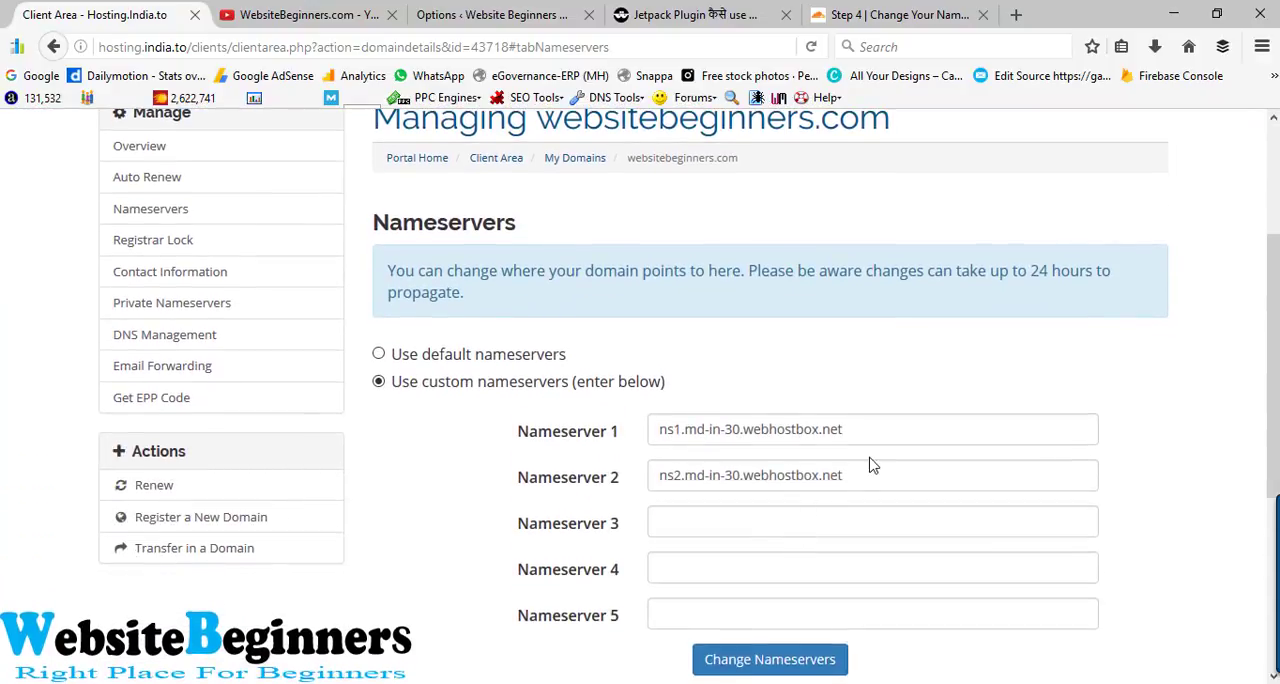
drag(872, 440, 631, 443)
drag(877, 440, 629, 437)
key(BackSpace)
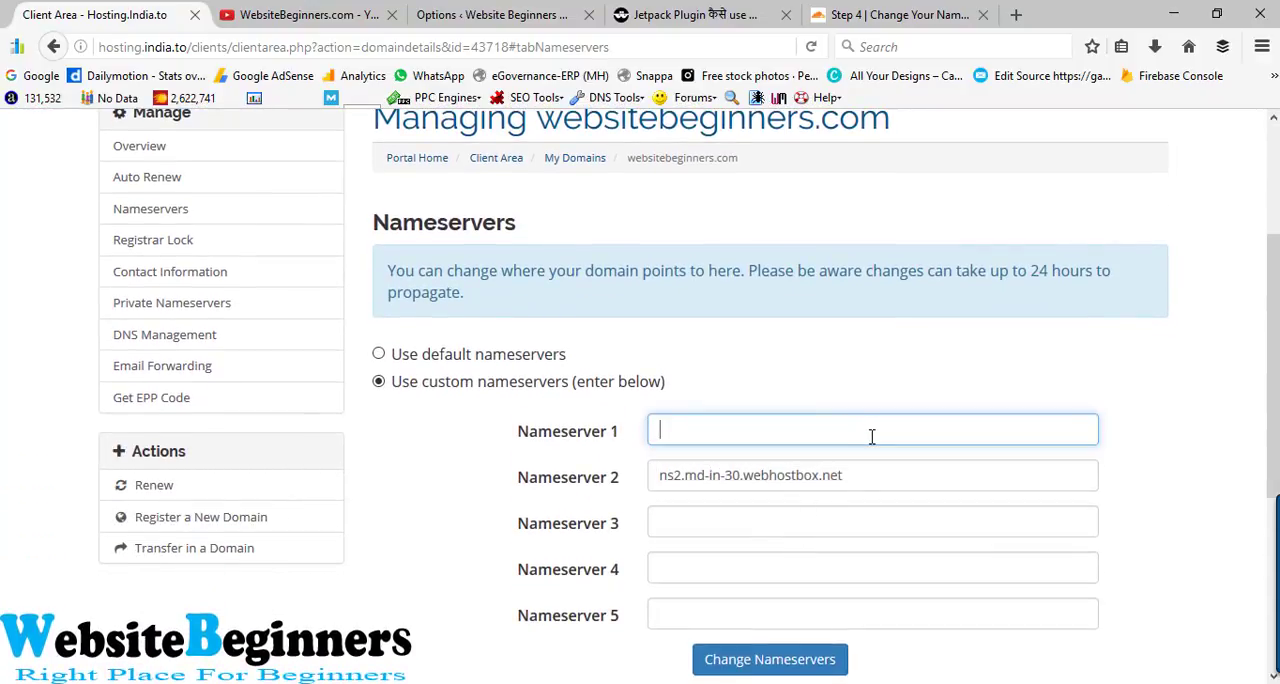
click(871, 437)
click(868, 456)
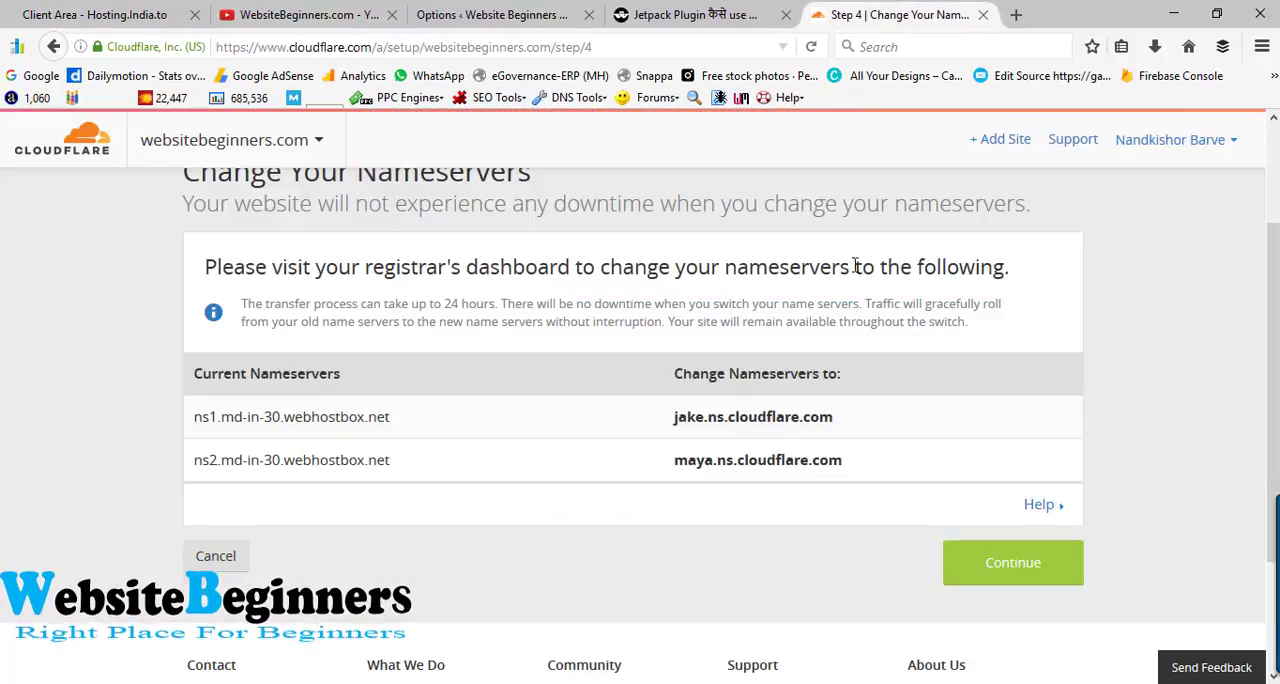
- Copy the second nameserver from Cloudflare and replace Nameserver 2 in the hosting client area with maya.ns.cloudflare.com
click(897, 14)
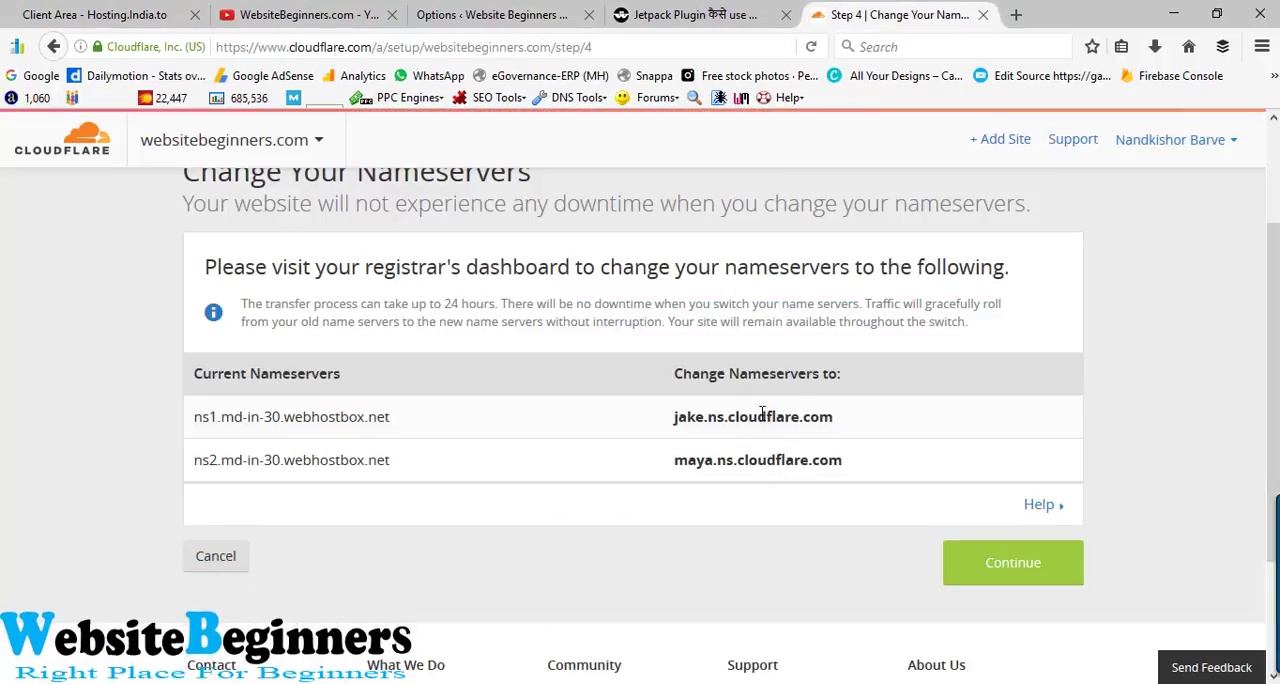
click(75, 8)
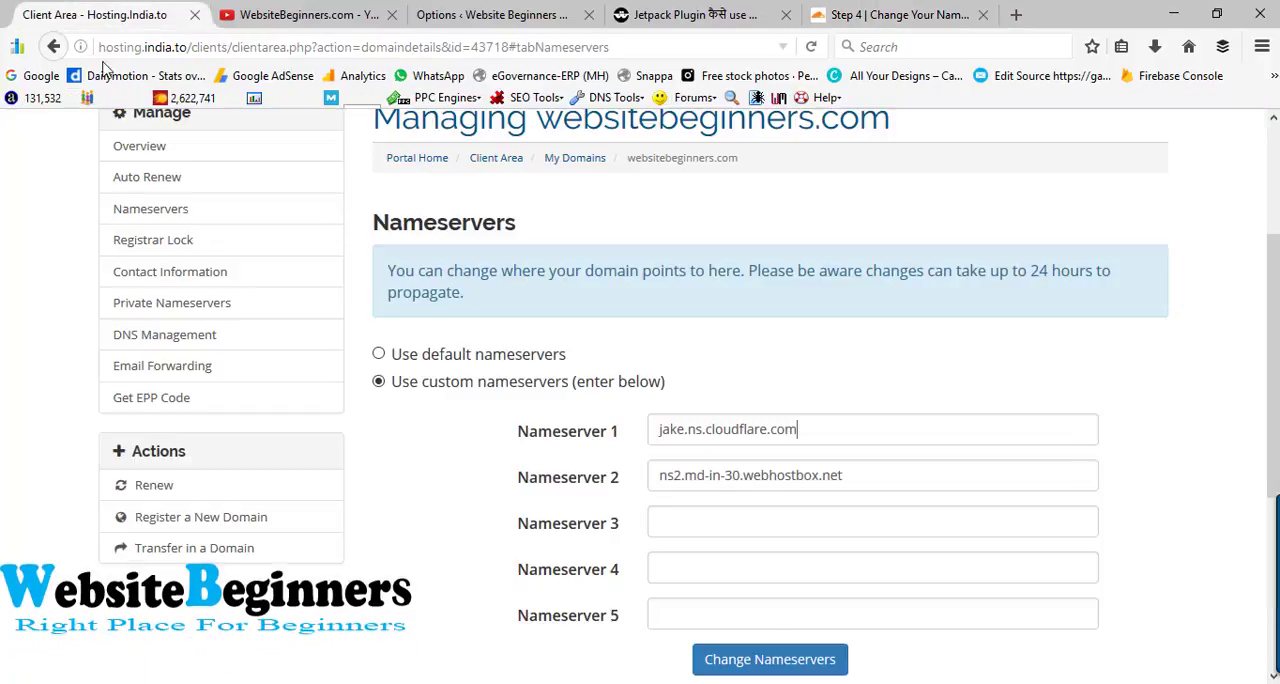
drag(871, 477, 559, 476)
key(BackSpace)
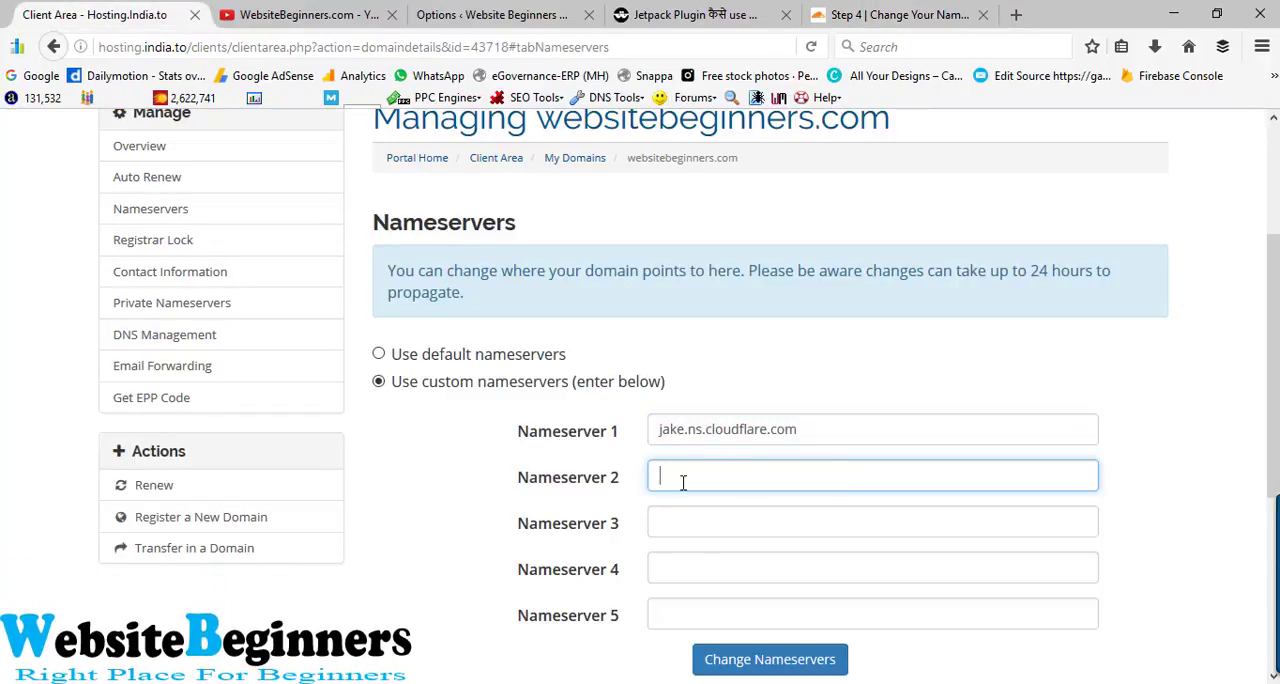
click(682, 478)
click(698, 502)
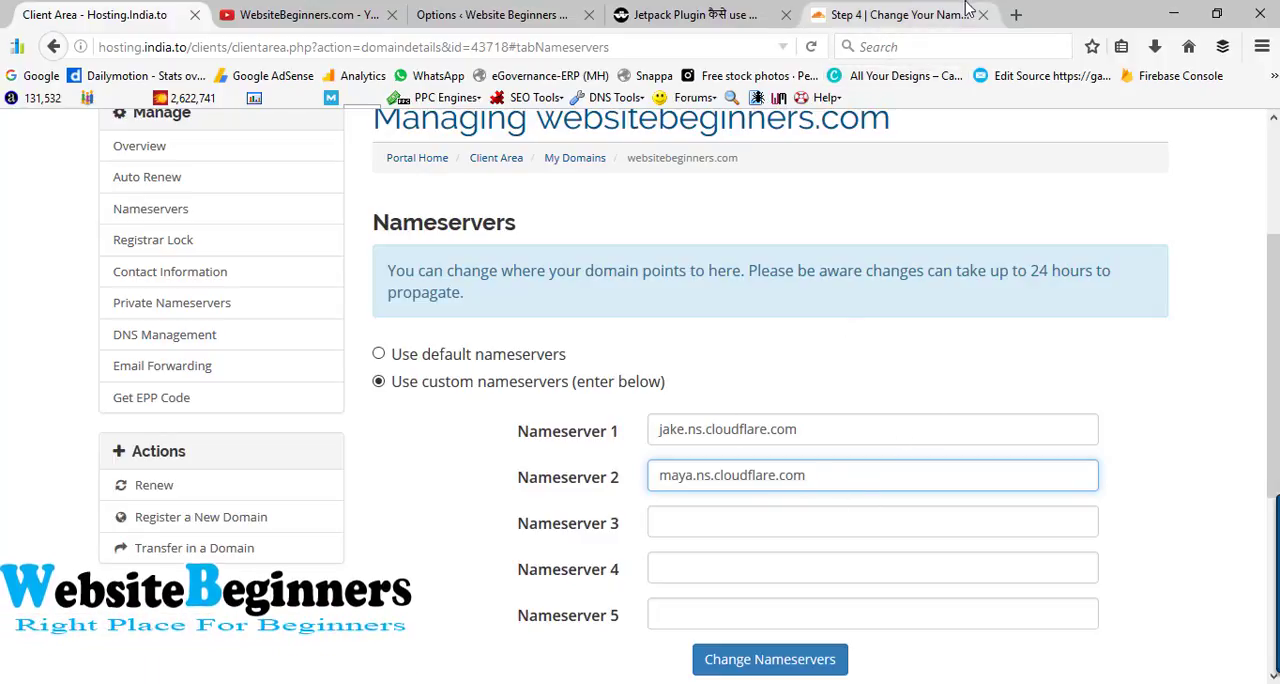
- Place the Cloudflare page beside the hosting client area and check the two entered nameservers against those Cloudflare assigned
click(922, 14)
drag(369, 7, 289, 7)
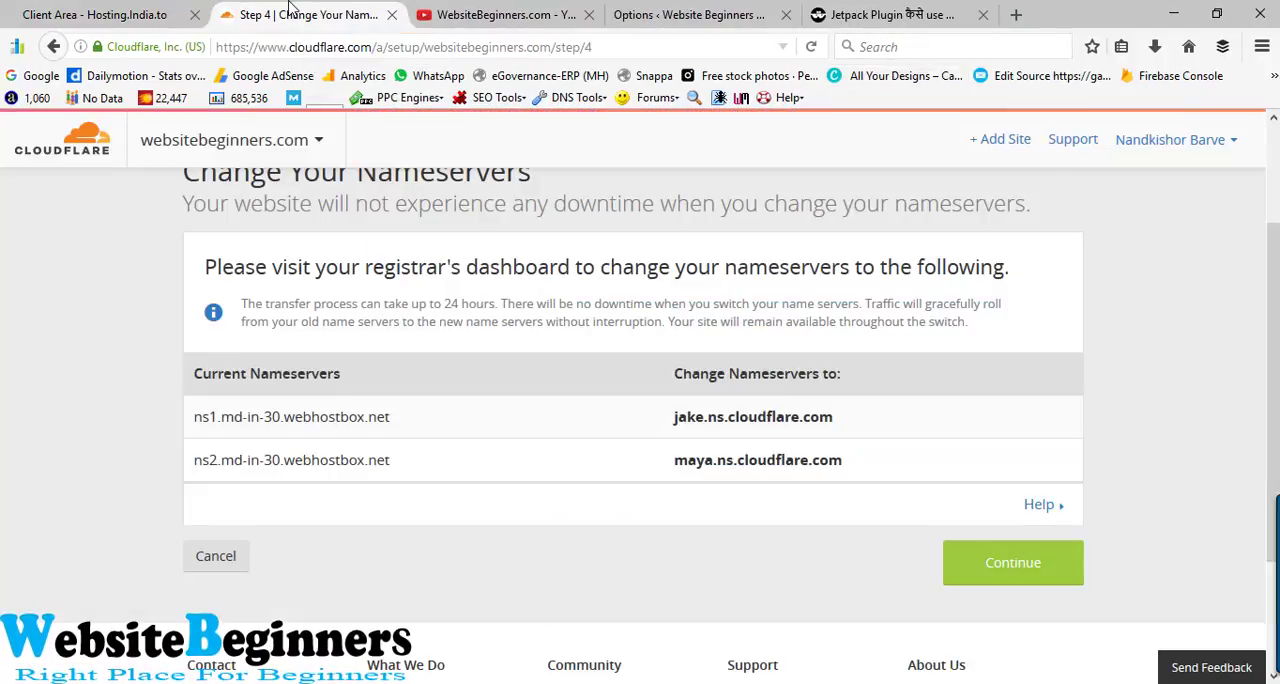
click(122, 12)
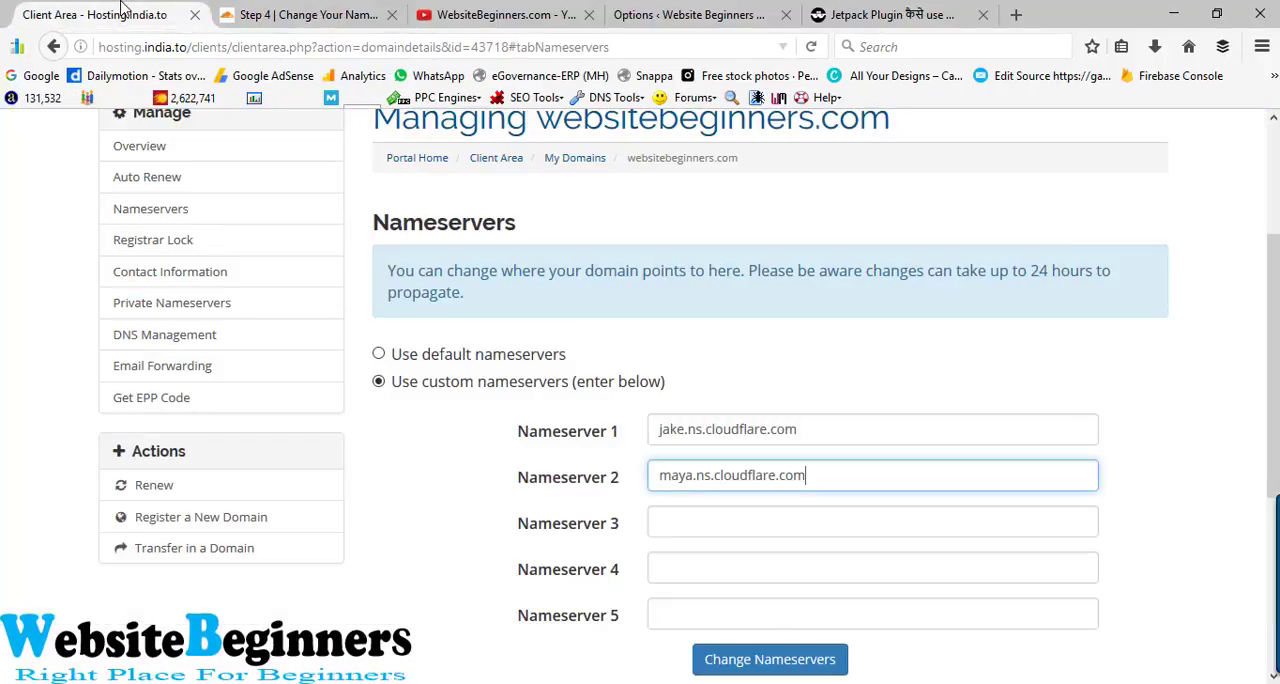
click(300, 14)
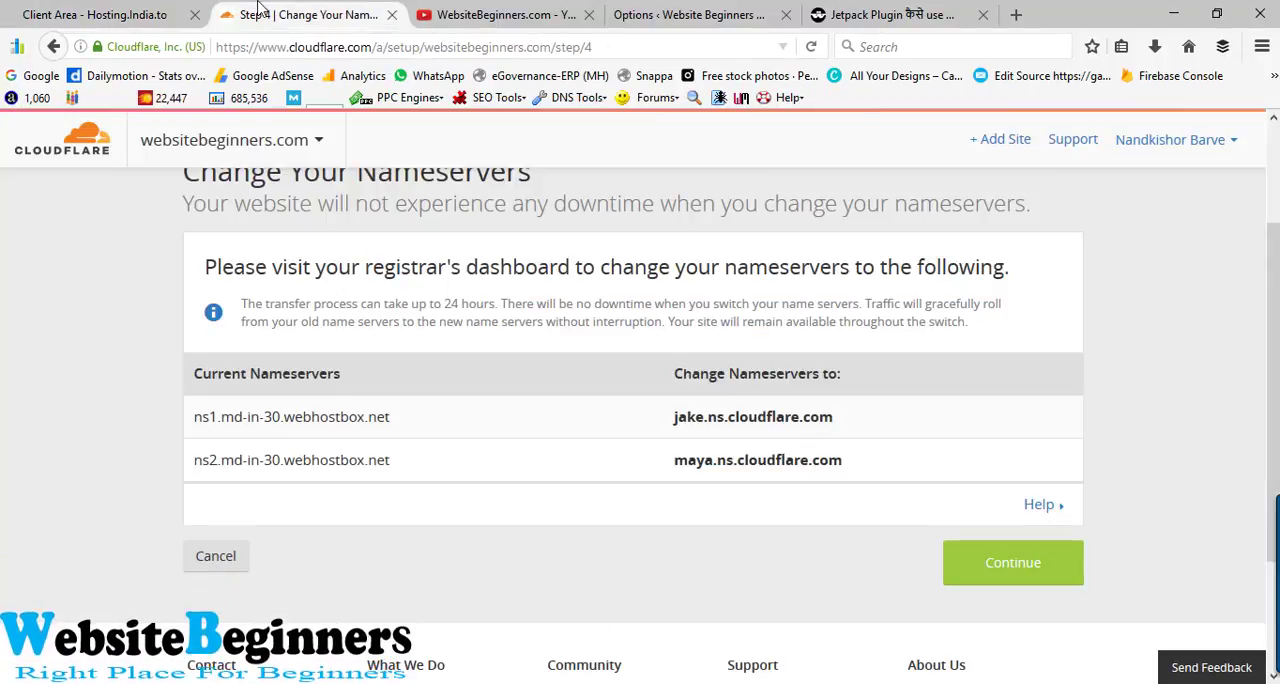
click(116, 14)
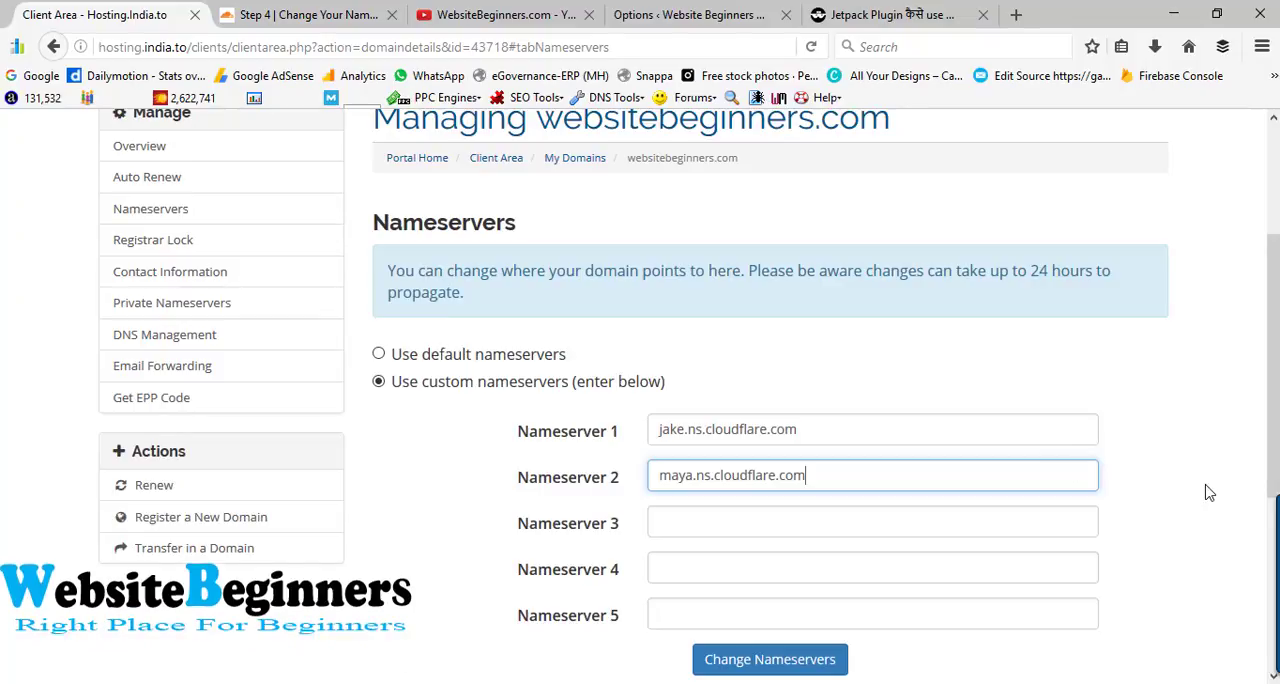
- Save the nameserver change for websitebeginners.com and return to Cloudflare's nameserver setup page
scroll(1206, 489, down, 2)
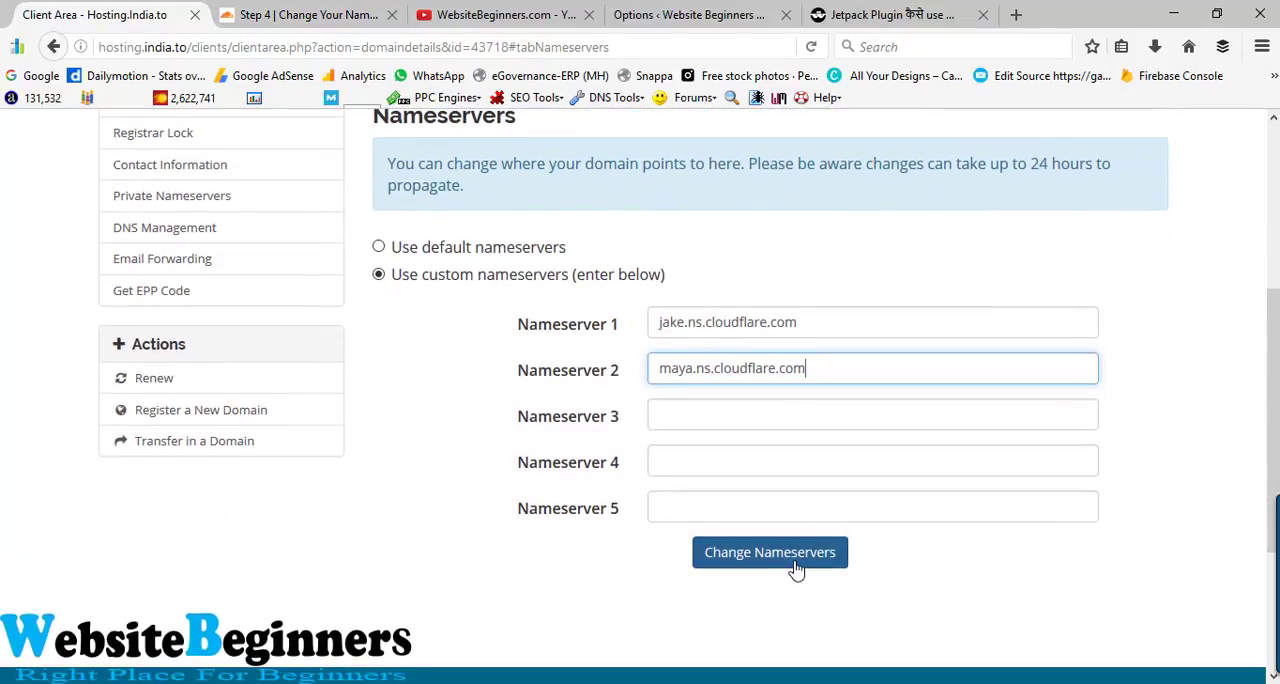
click(797, 568)
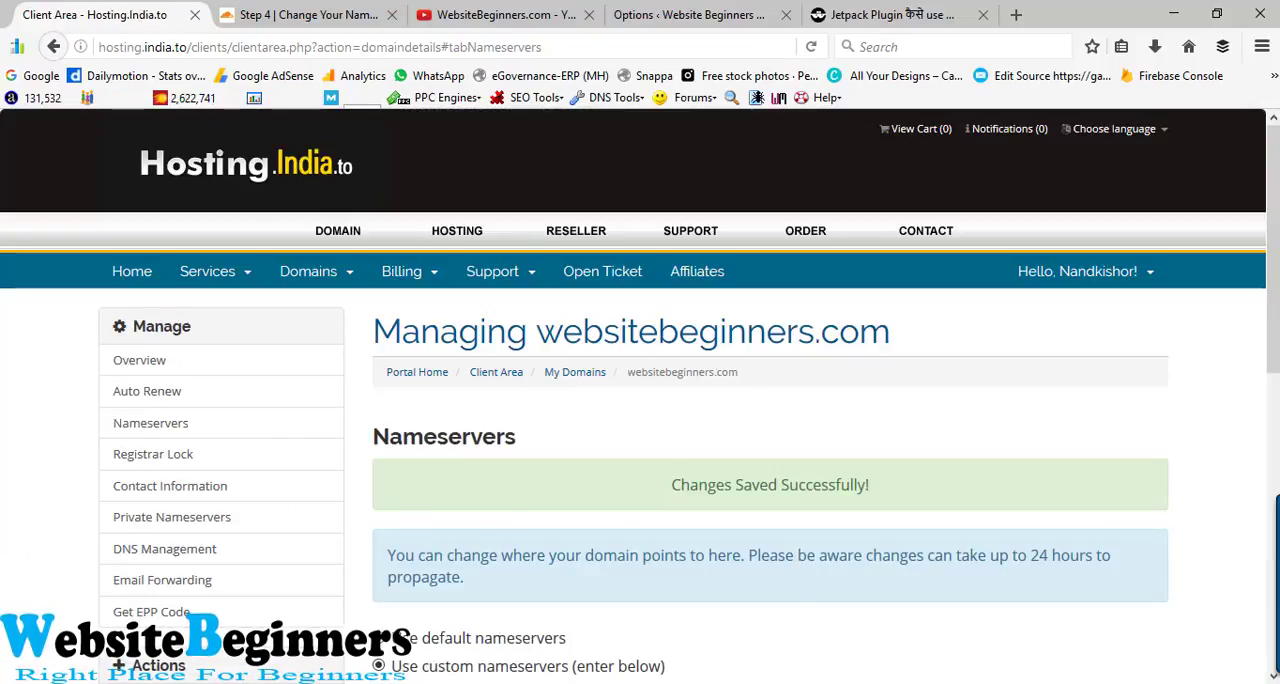
click(334, 25)
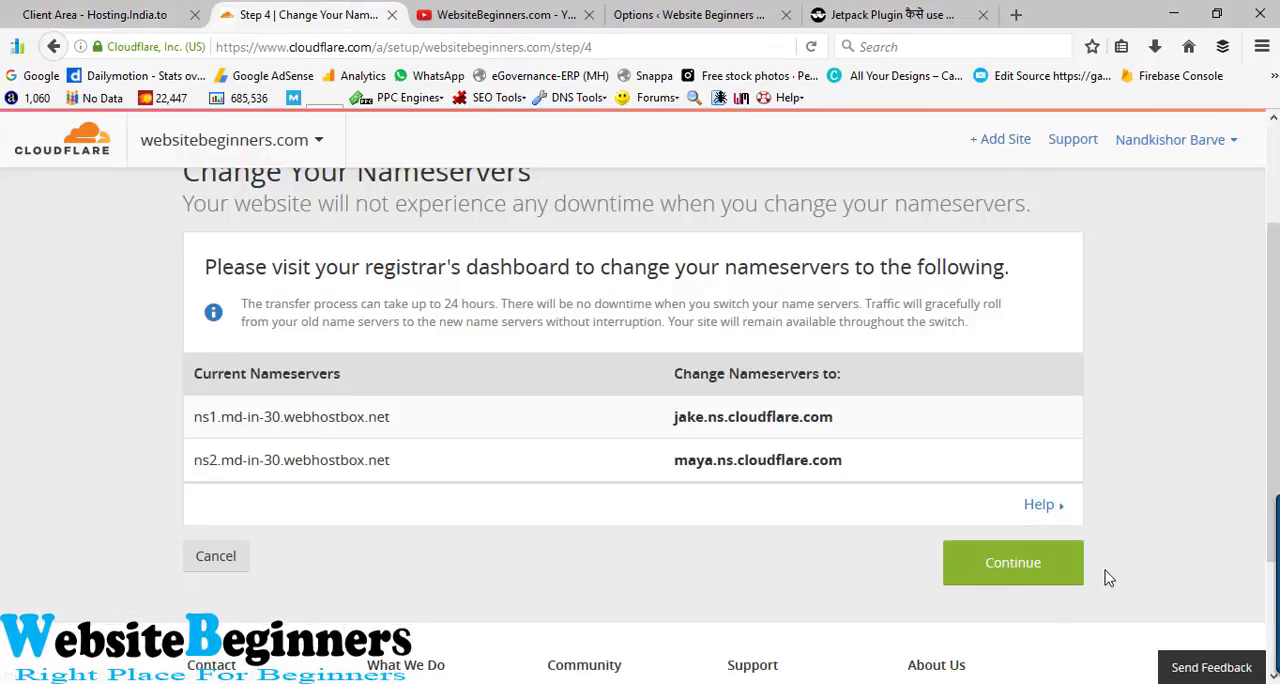
- Continue past the nameserver instructions to finish the site setup, and look over the Analytics page for websitebeginners.com
click(1020, 570)
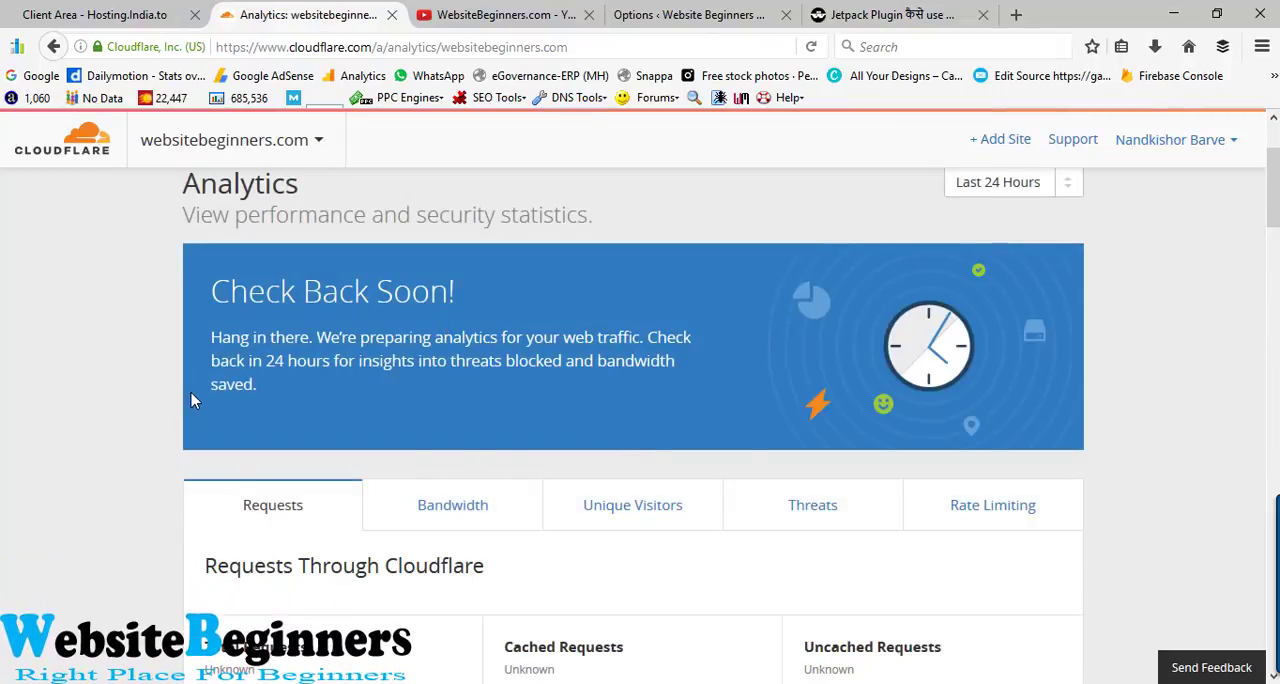
scroll(42, 423, down, 2)
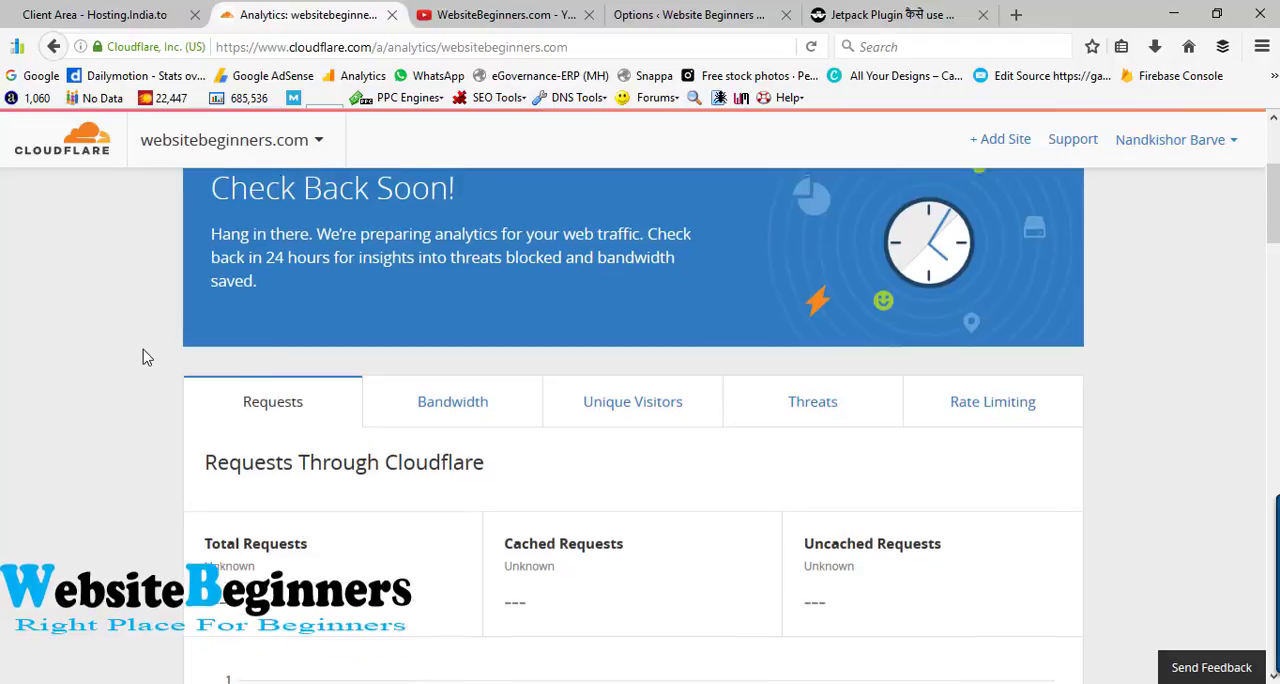
scroll(143, 357, up, 2)
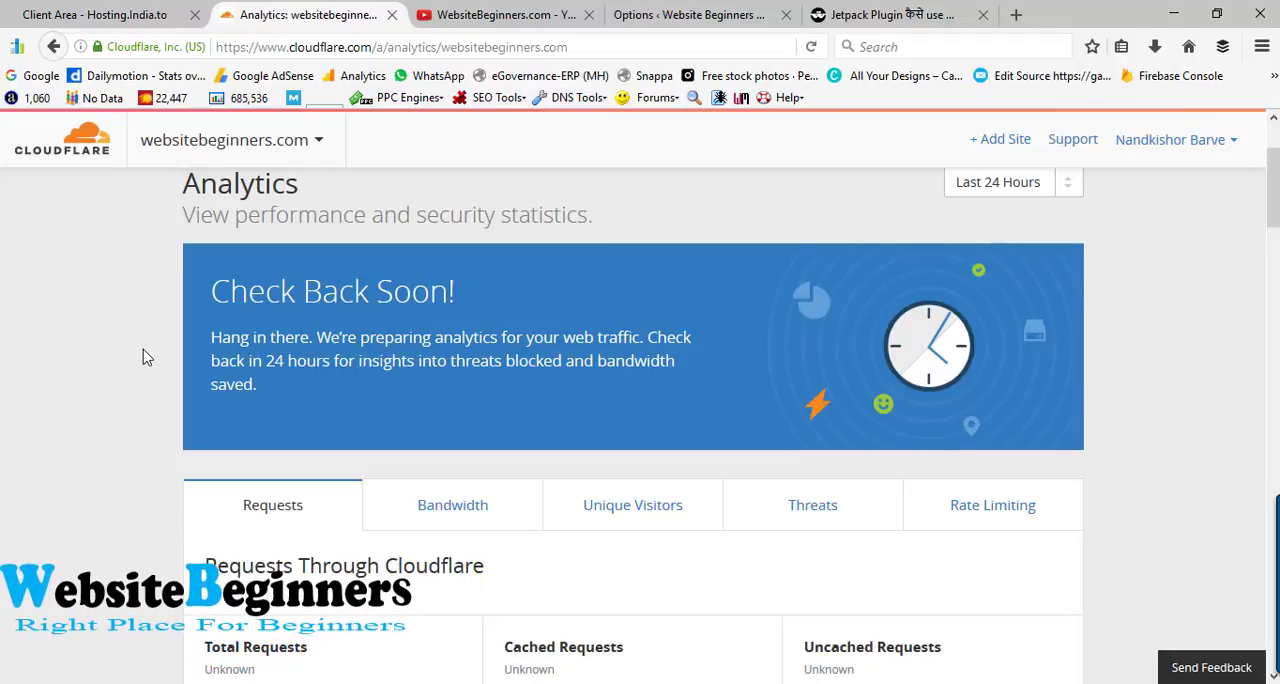
scroll(80, 433, down, 10)
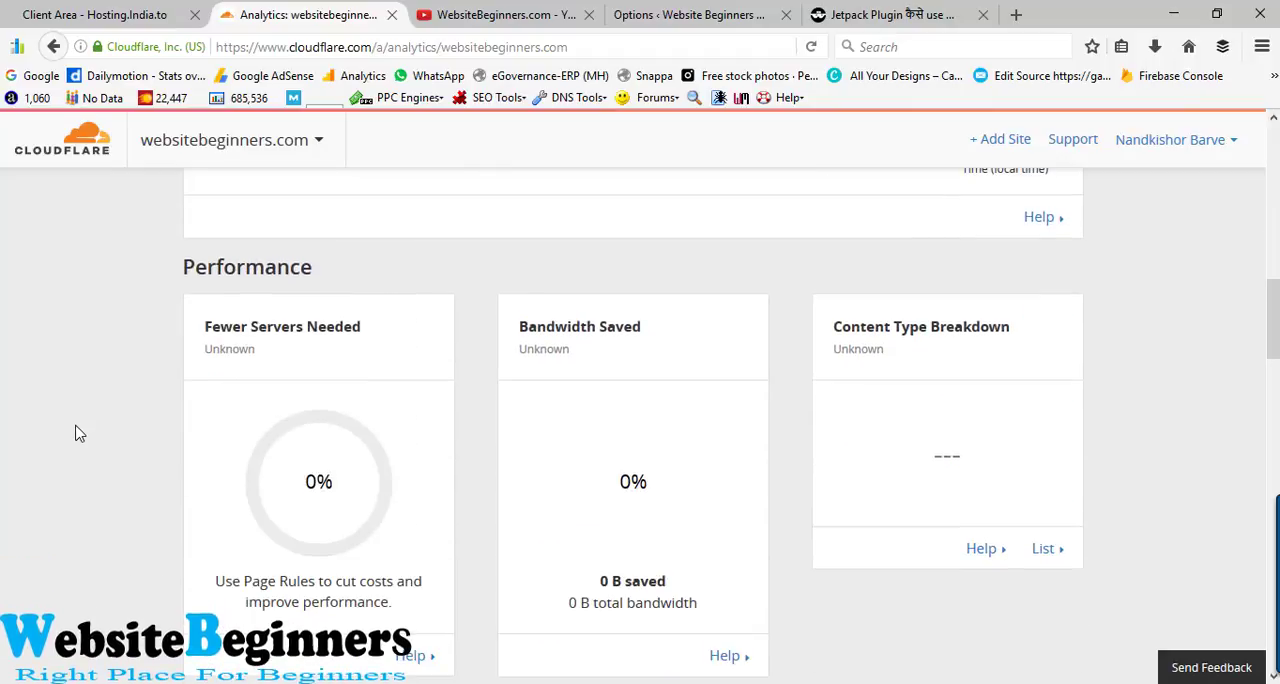
scroll(80, 433, up, 10)
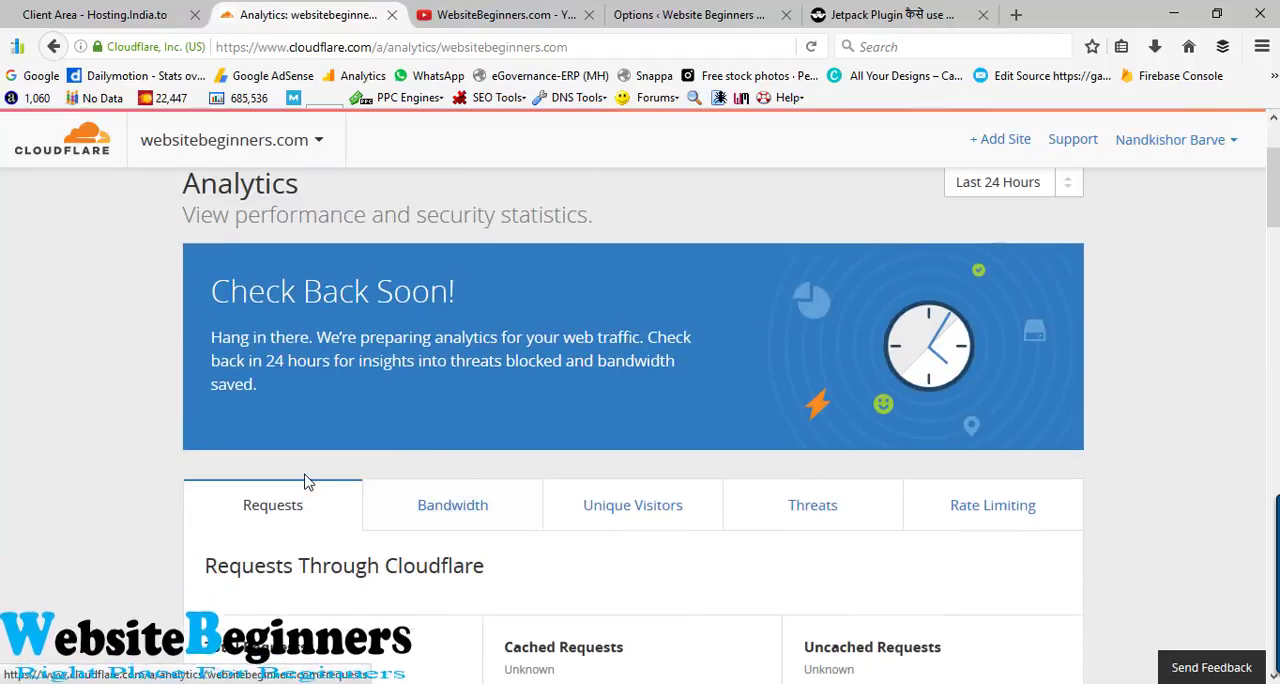
scroll(307, 482, up, 2)
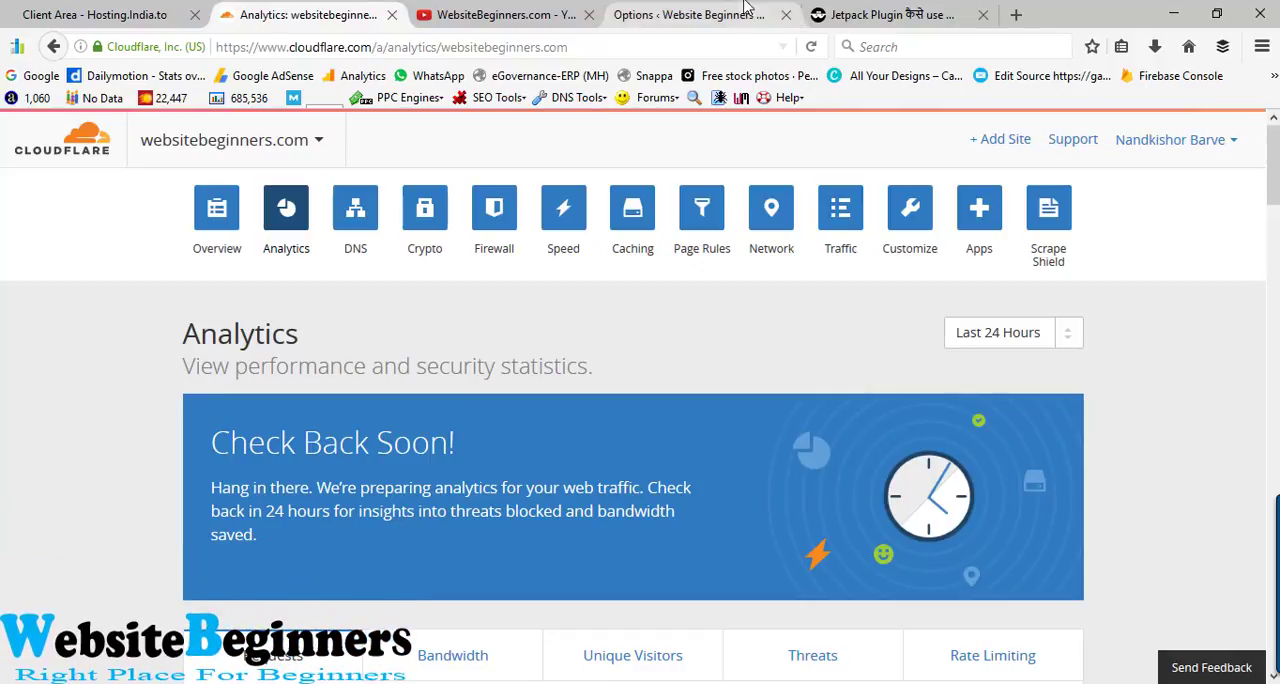
- Reload the Jetpack Plugin article on websitebeginners.com to check the live site, and return to the Cloudflare dashboard
click(880, 14)
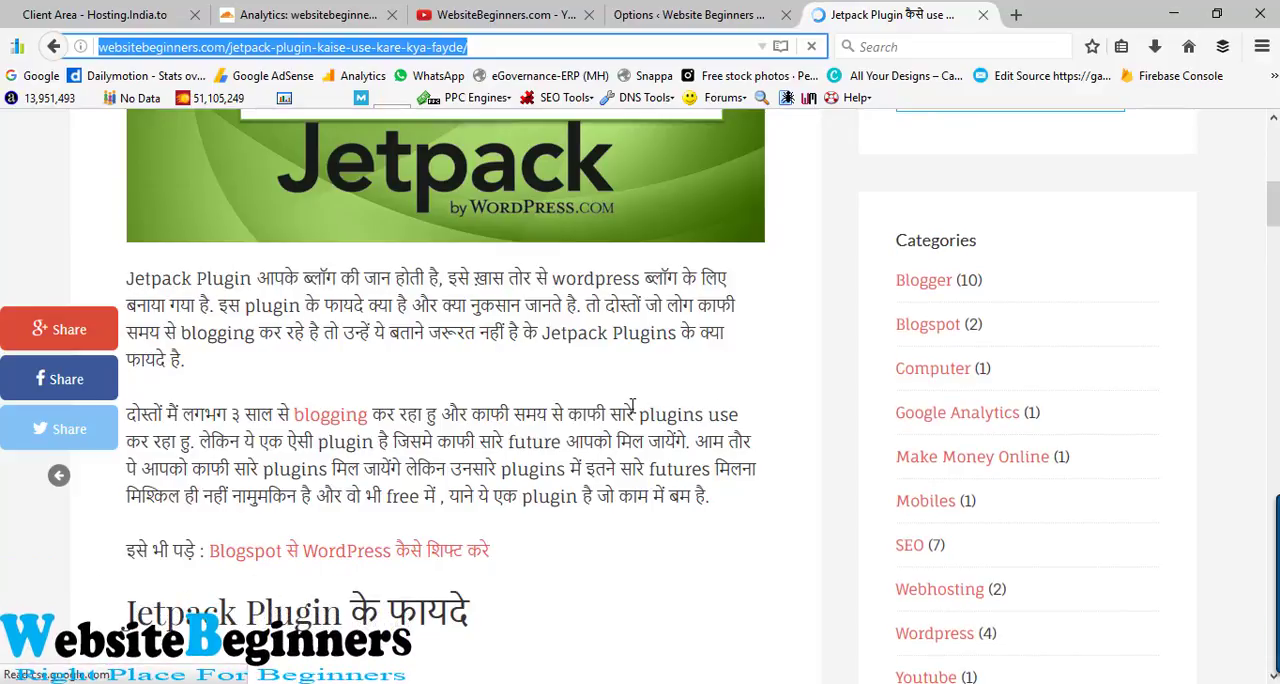
scroll(632, 404, up, 3)
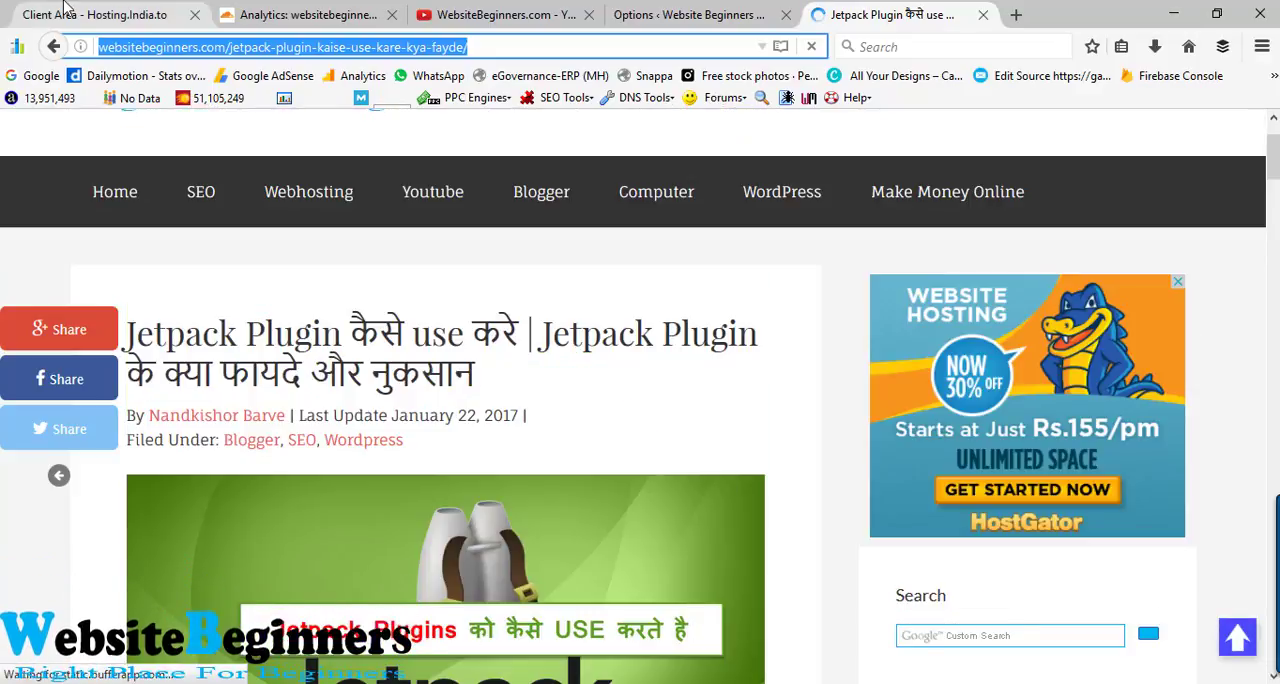
click(68, 8)
click(290, 12)
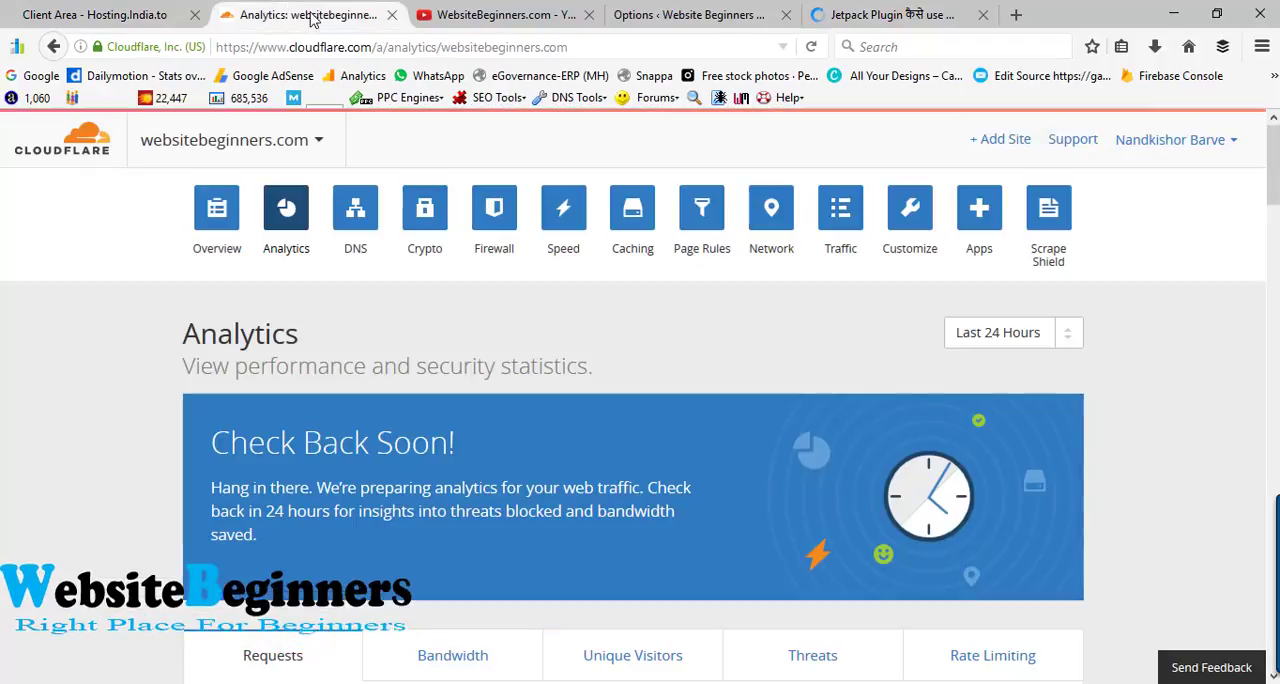
- Open the Overview of websitebeginners.com and review its nameserver status and Domain Summary
scroll(7, 343, down, 1)
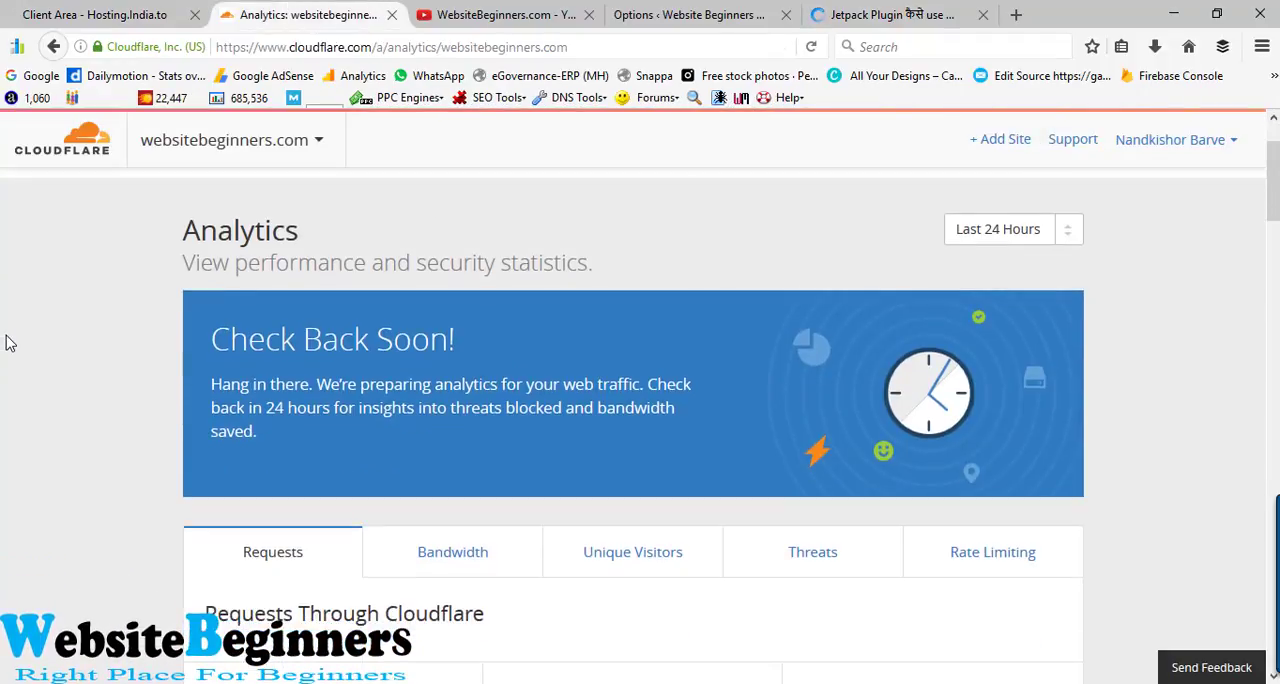
scroll(7, 343, up, 1)
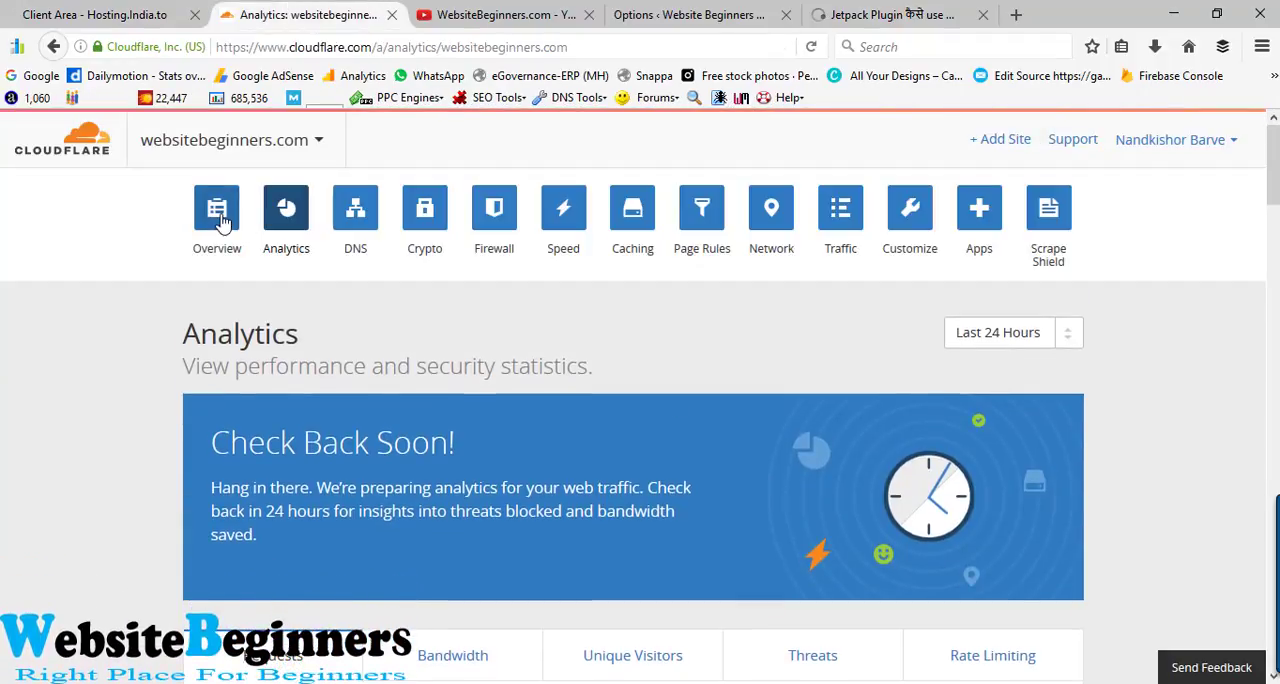
scroll(155, 393, down, 1)
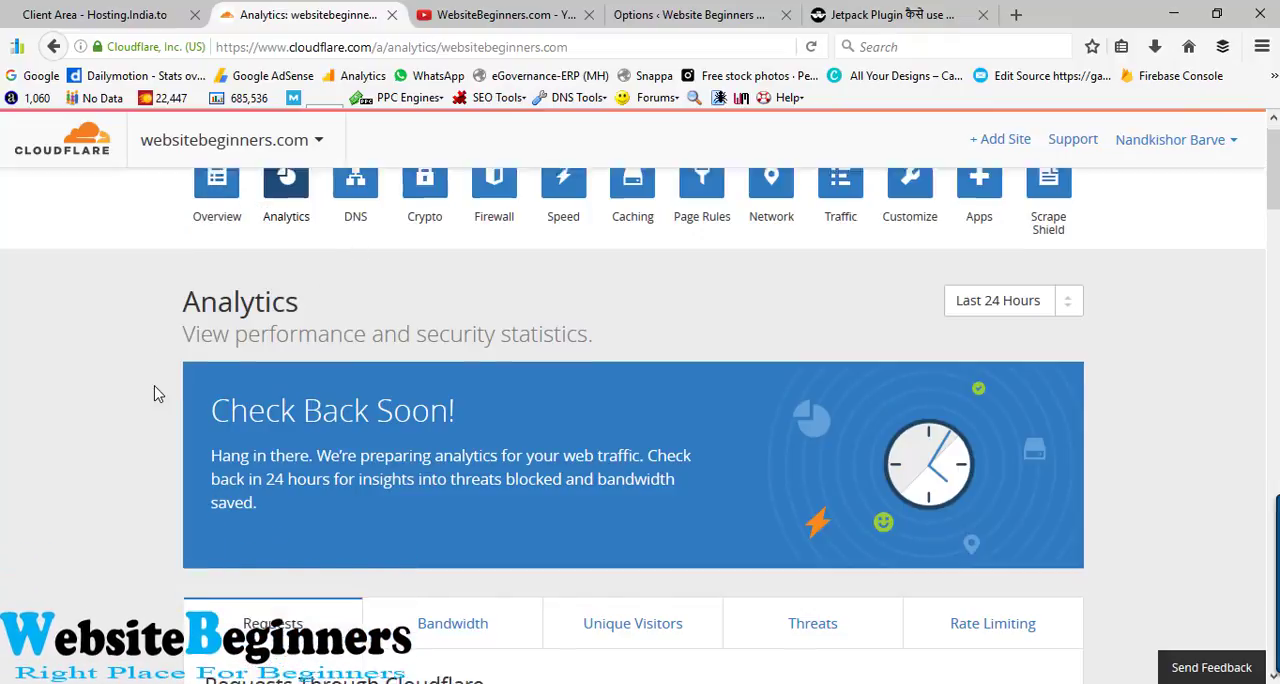
scroll(157, 392, down, 2)
scroll(157, 392, up, 3)
click(217, 245)
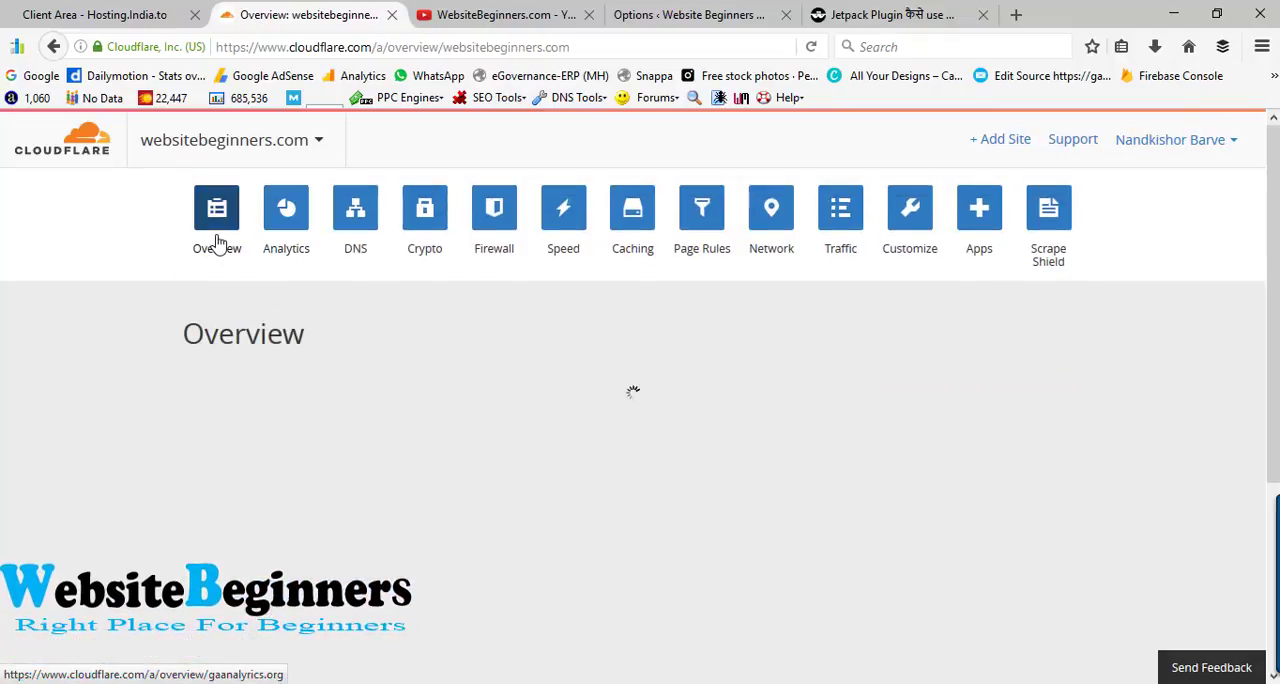
scroll(24, 418, down, 5)
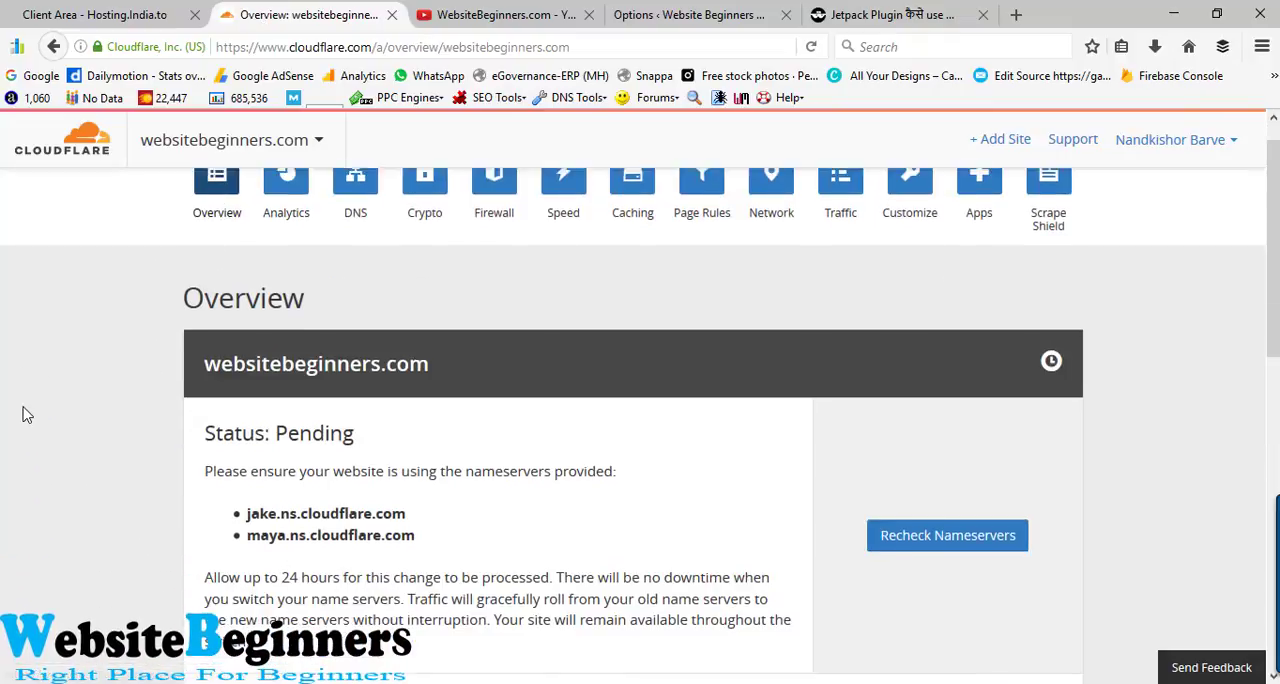
scroll(55, 391, down, 3)
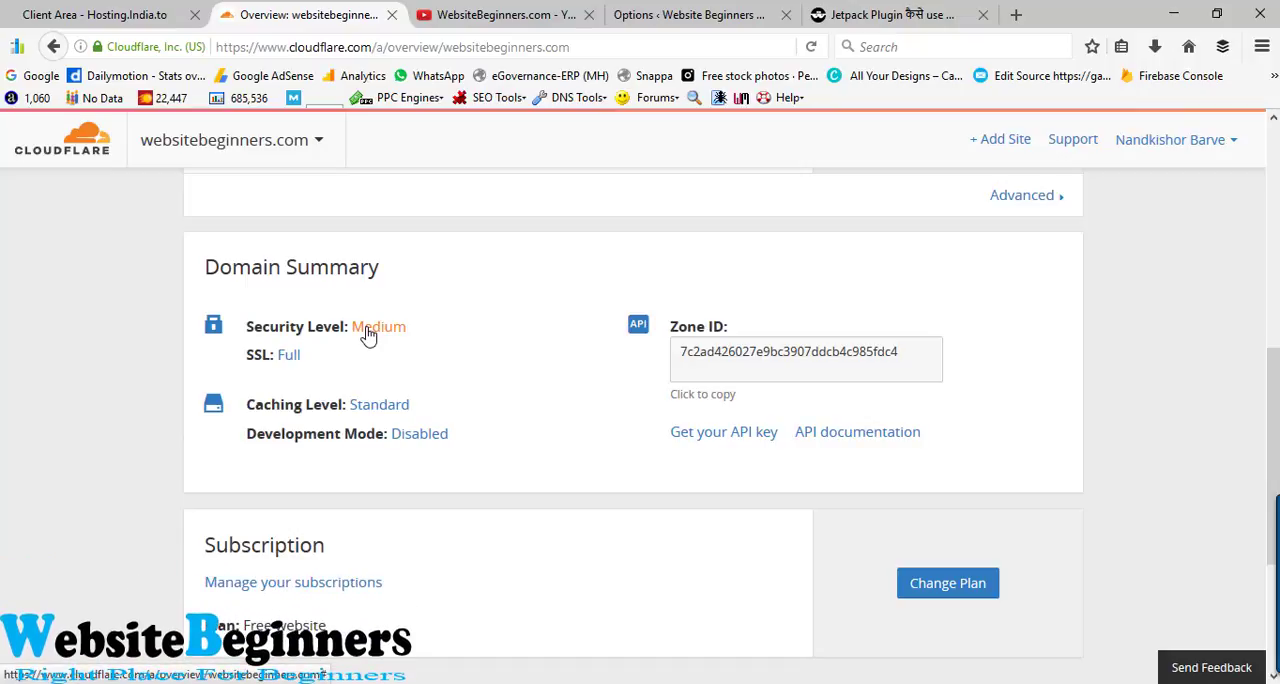
- Open the firewall settings from the Domain Summary's security level and set the Security Level to Low
click(367, 331)
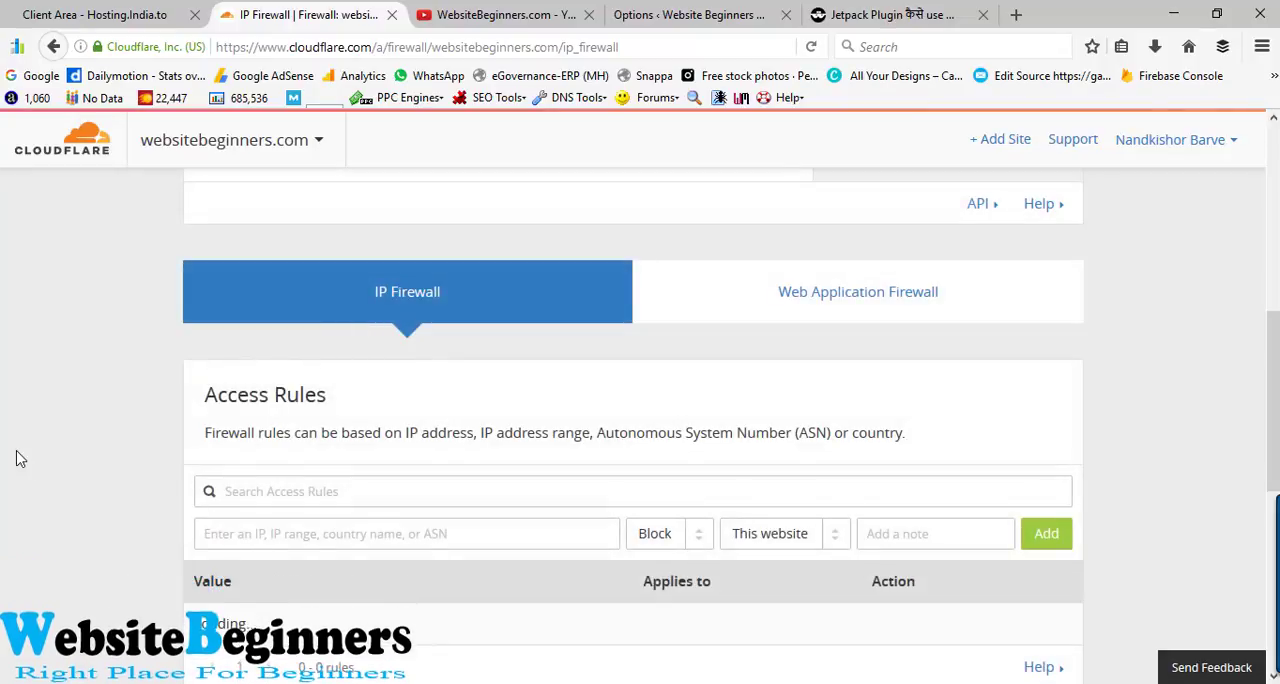
scroll(15, 457, down, 6)
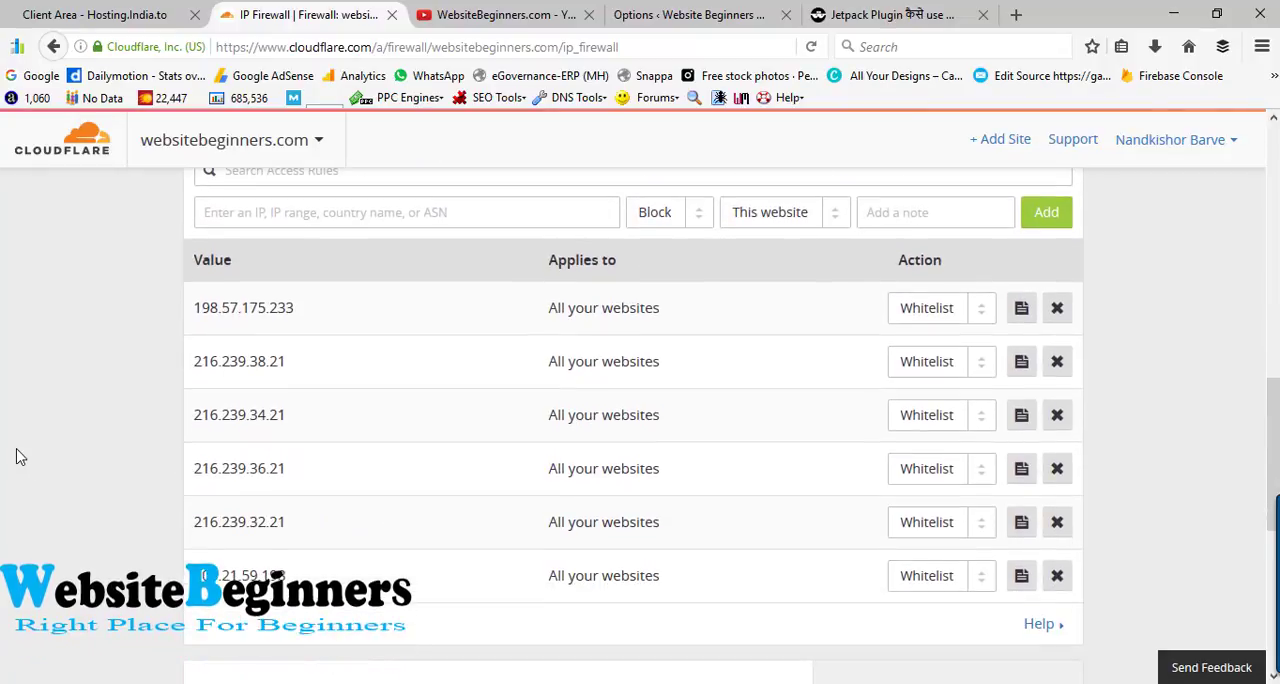
scroll(15, 457, down, 2)
scroll(15, 457, up, 10)
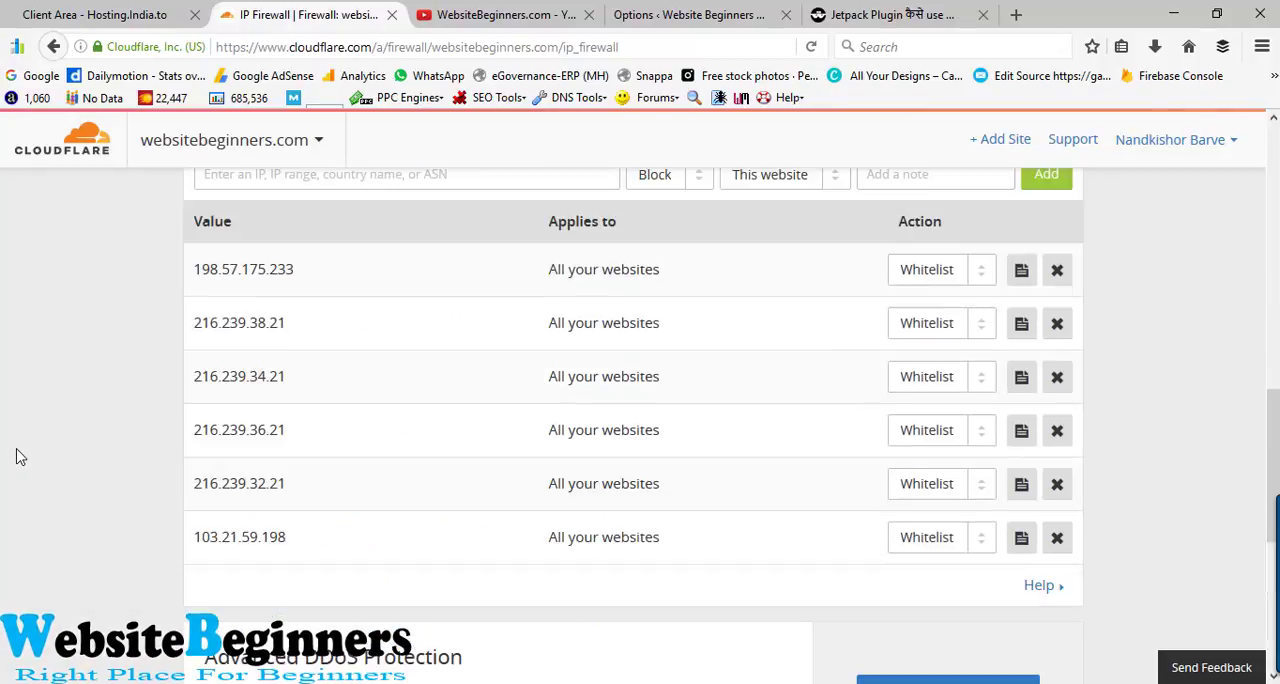
scroll(15, 457, up, 5)
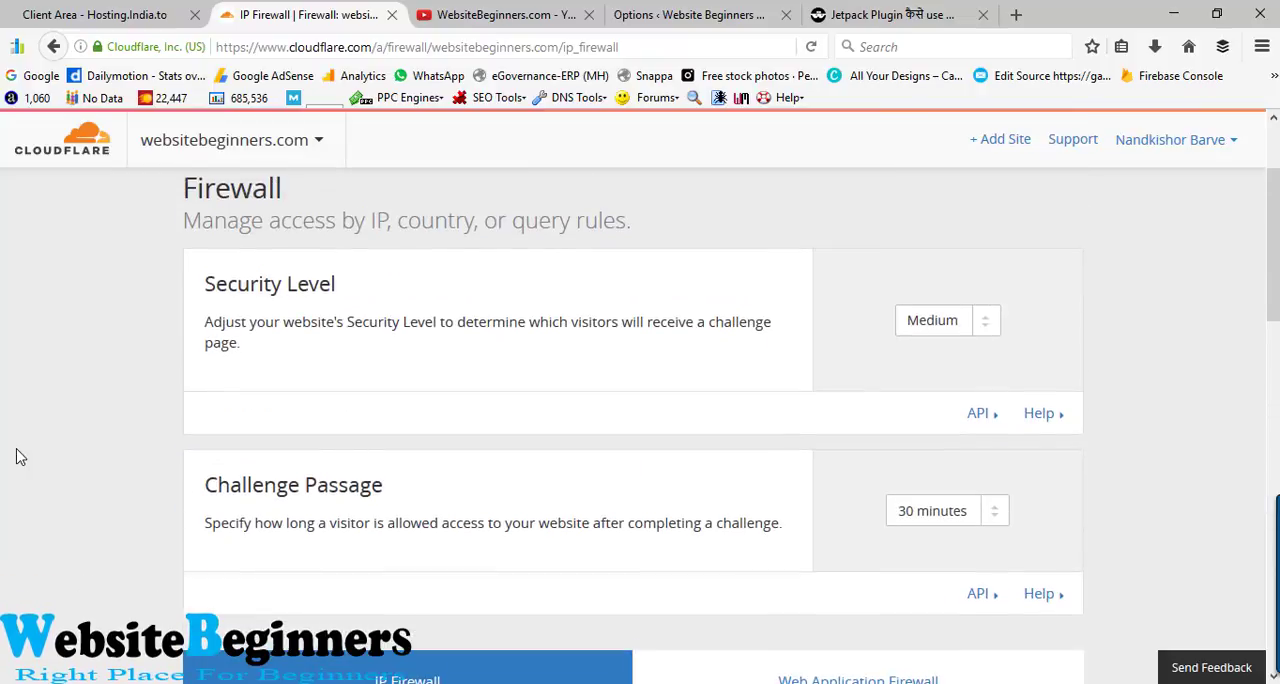
click(982, 429)
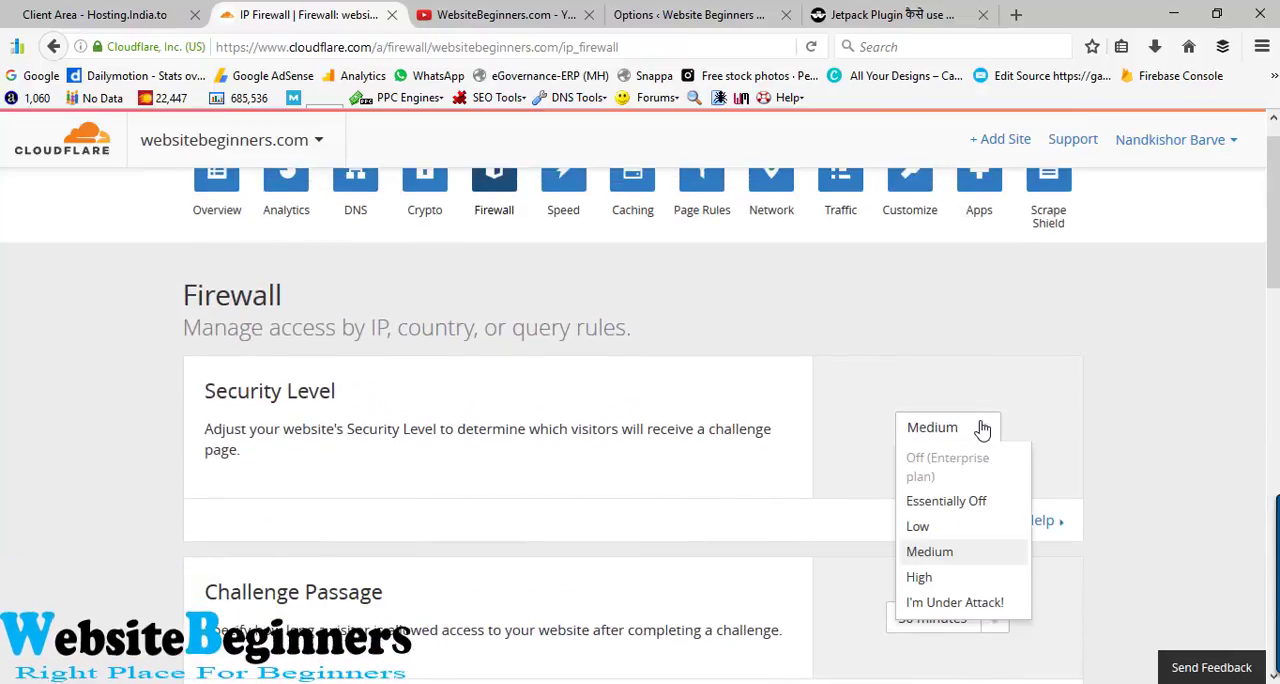
click(938, 530)
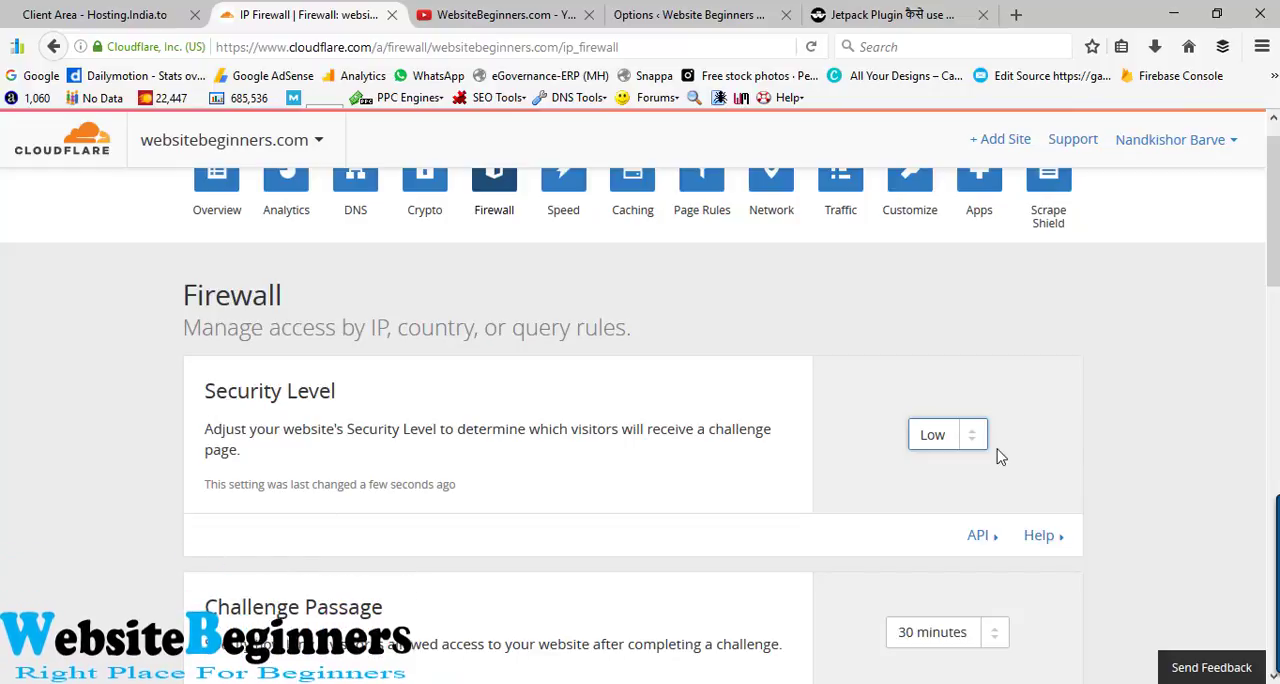
click(972, 442)
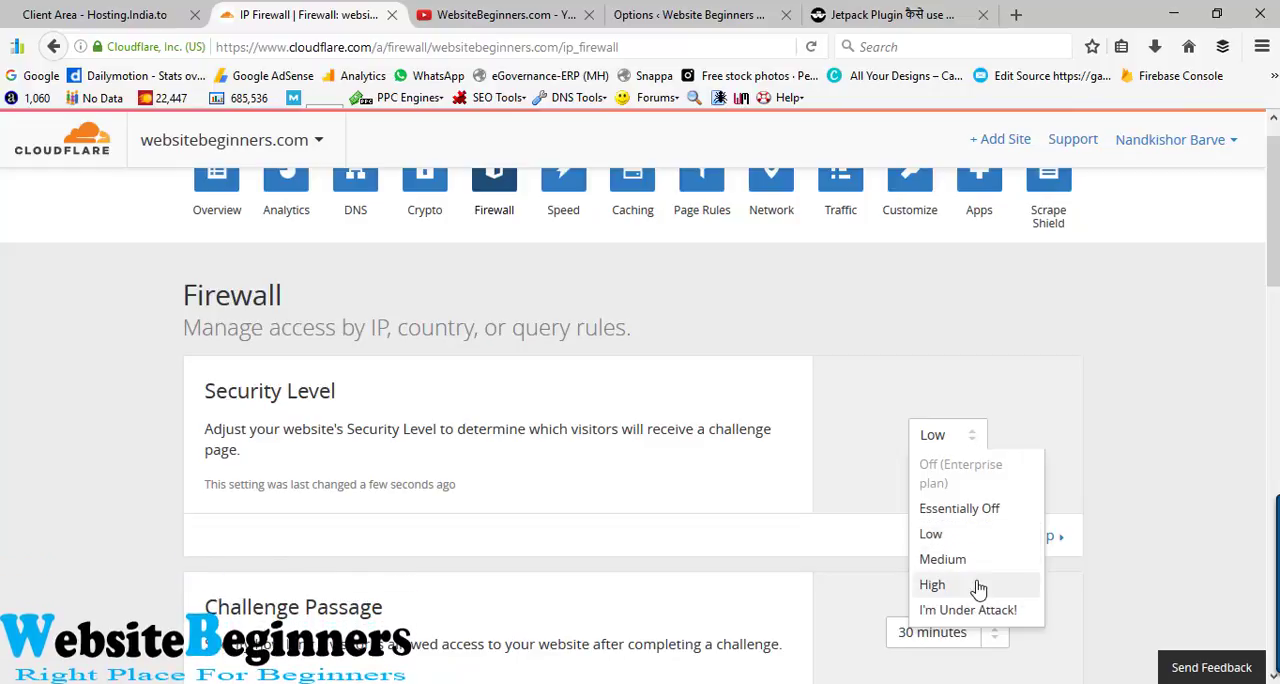
click(1163, 456)
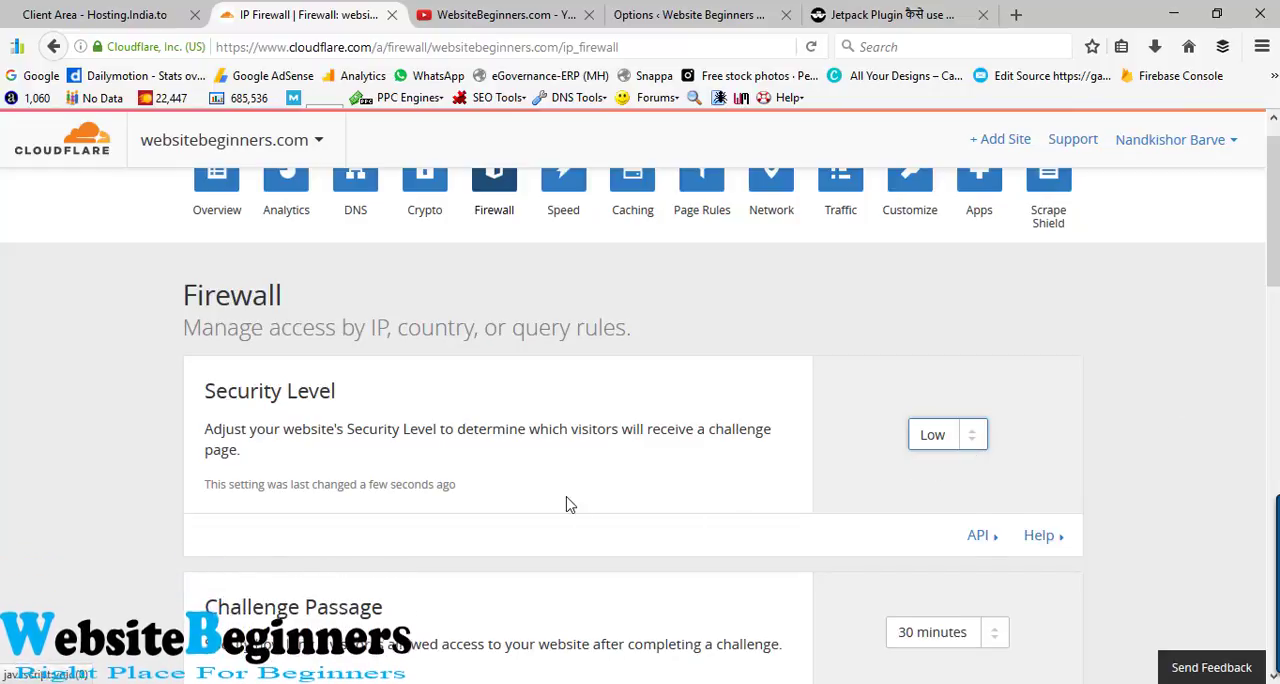
- Return to the domain's Overview and check the activation status, Domain Summary and stated processing time for the nameserver change
scroll(265, 488, up, 1)
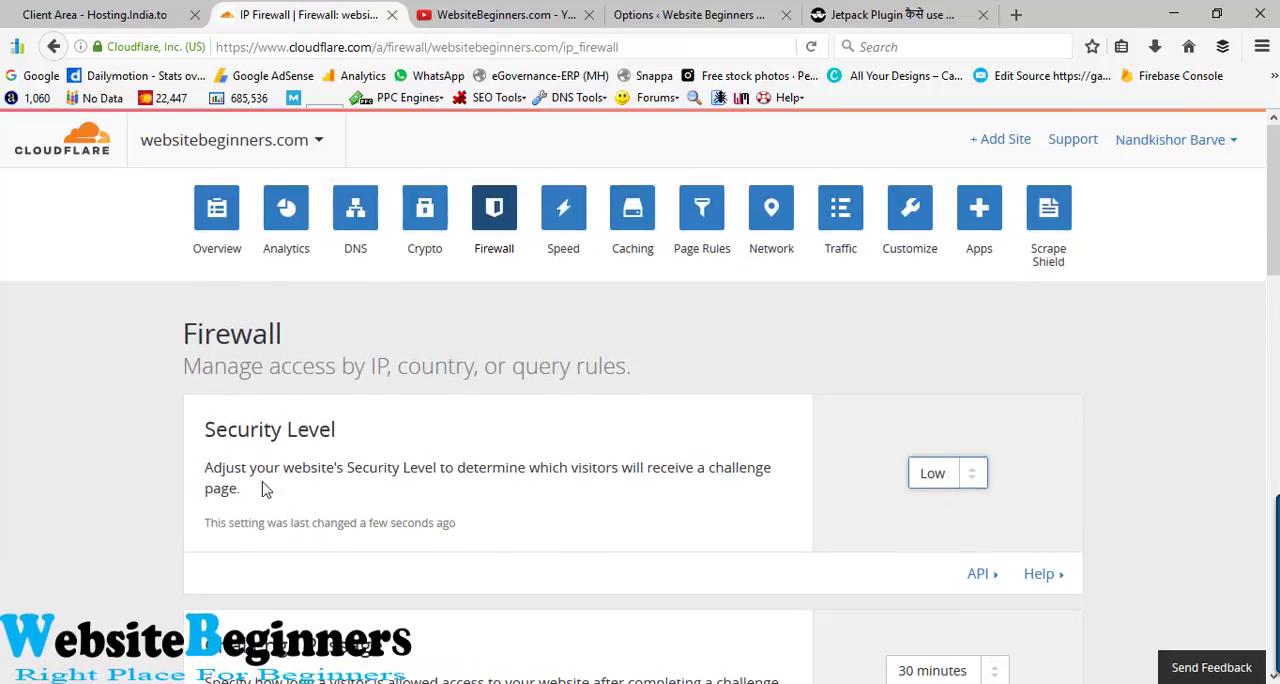
click(208, 245)
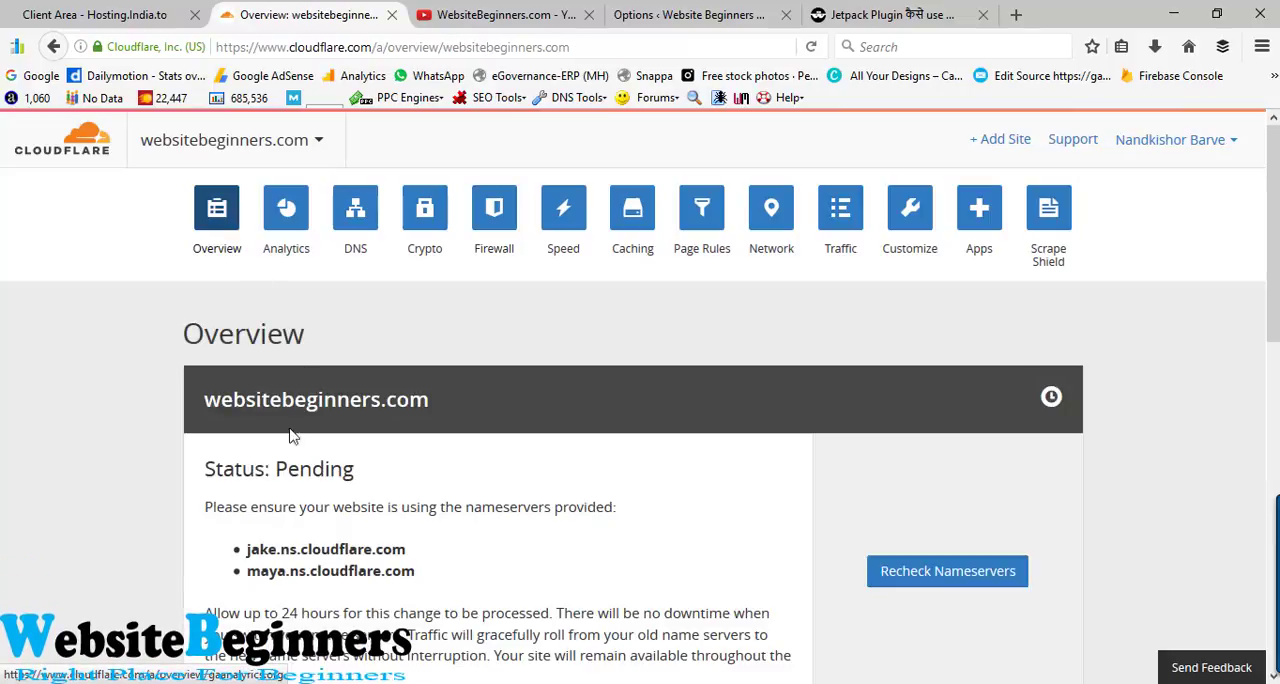
scroll(290, 435, down, 4)
drag(270, 256, 358, 260)
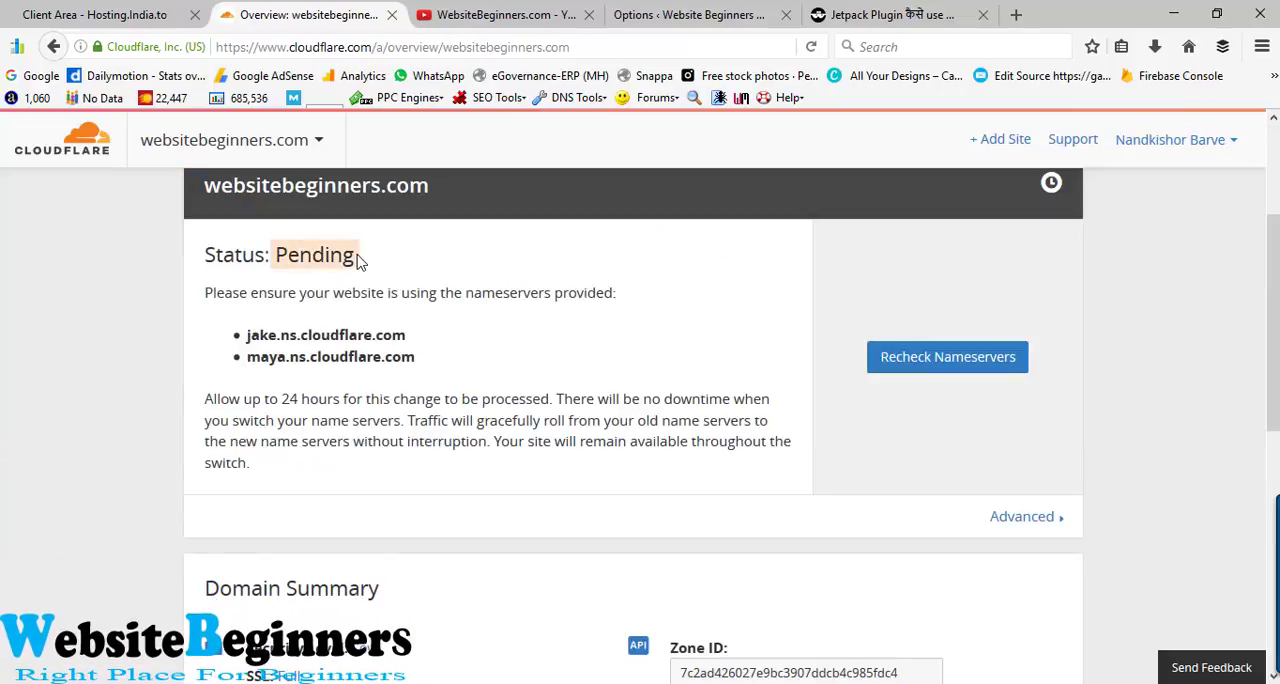
scroll(146, 470, down, 2)
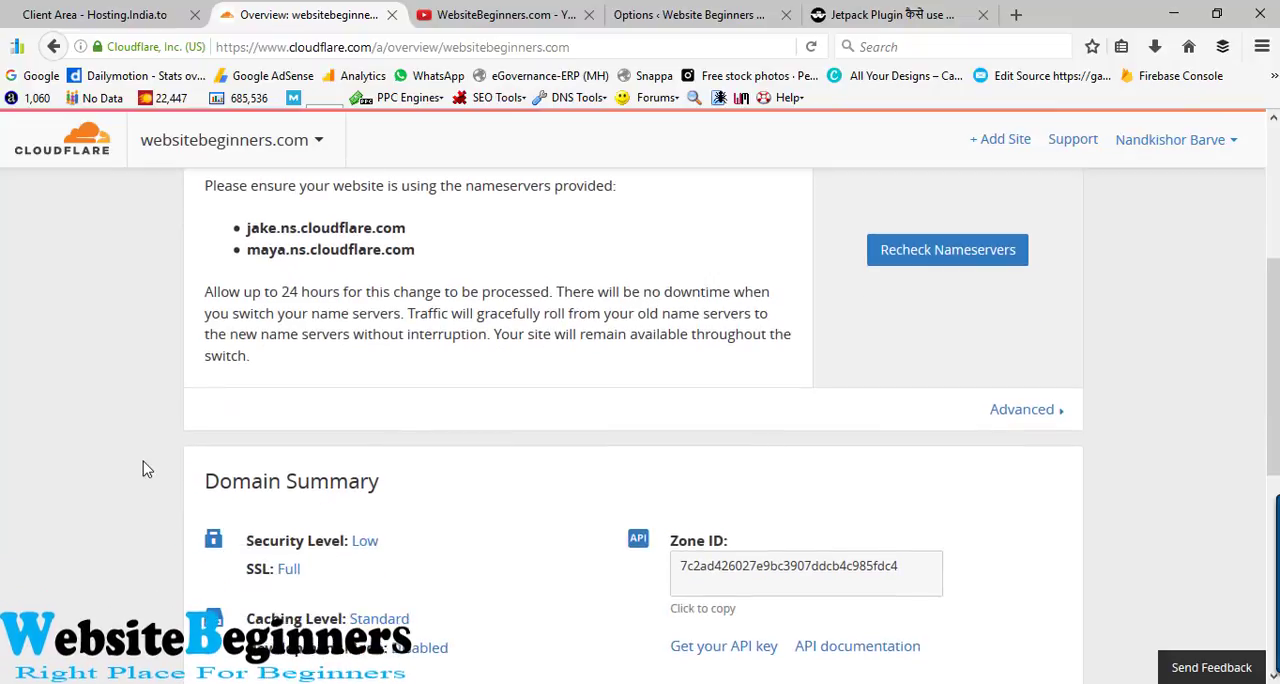
scroll(146, 470, up, 3)
scroll(146, 470, up, 1)
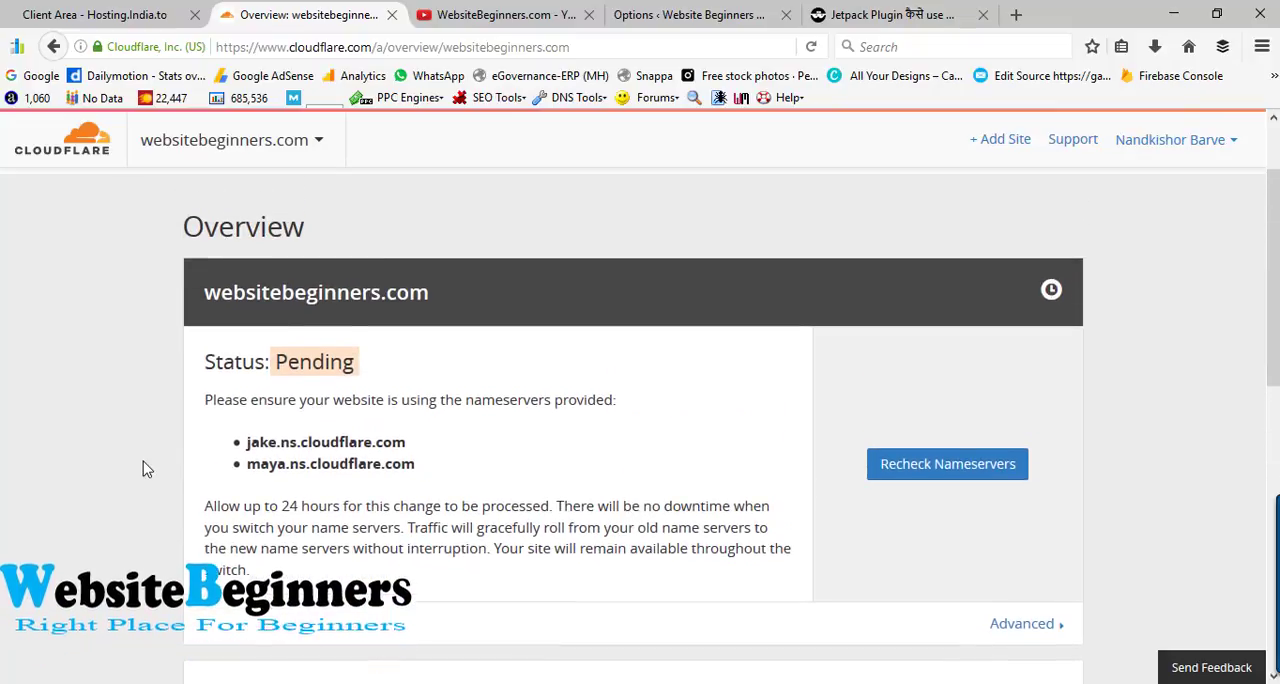
drag(212, 505, 313, 503)
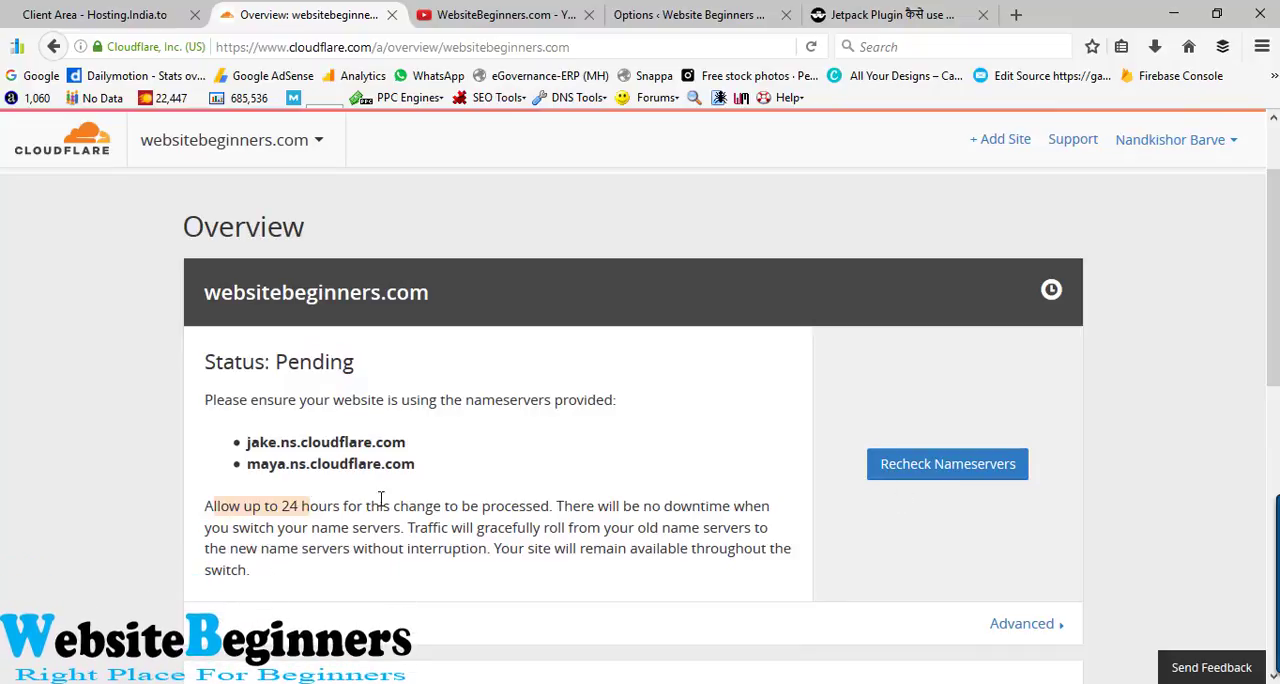
scroll(380, 498, up, 2)
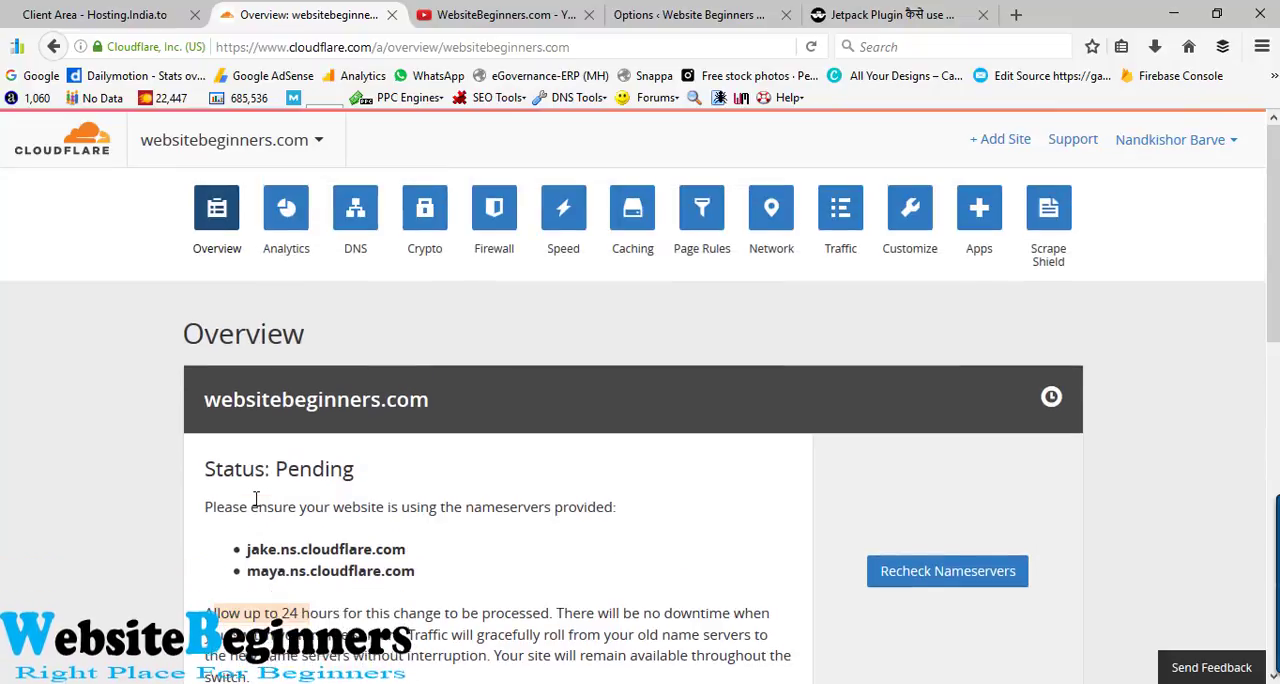